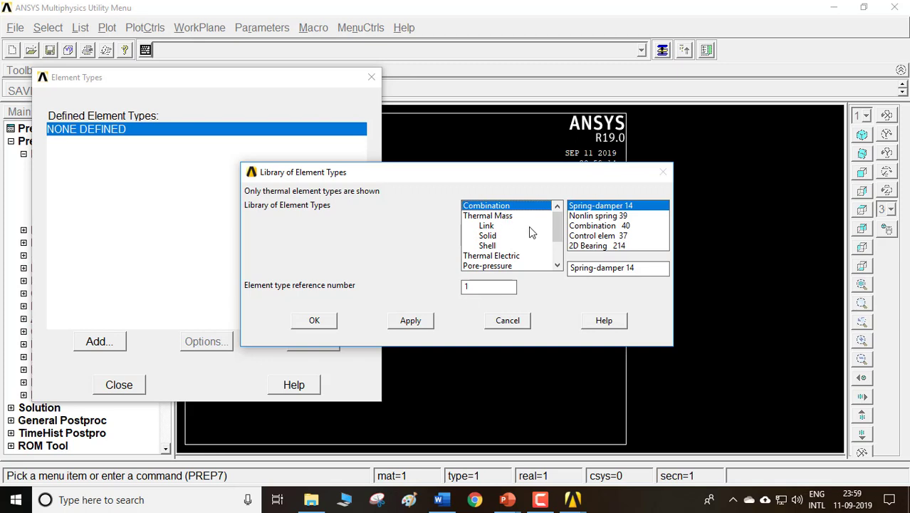
# Step: Add the thermal solid element type Brick 8node 278 with reference number 1 and finish the element type definition
pyautogui.click(499, 237)
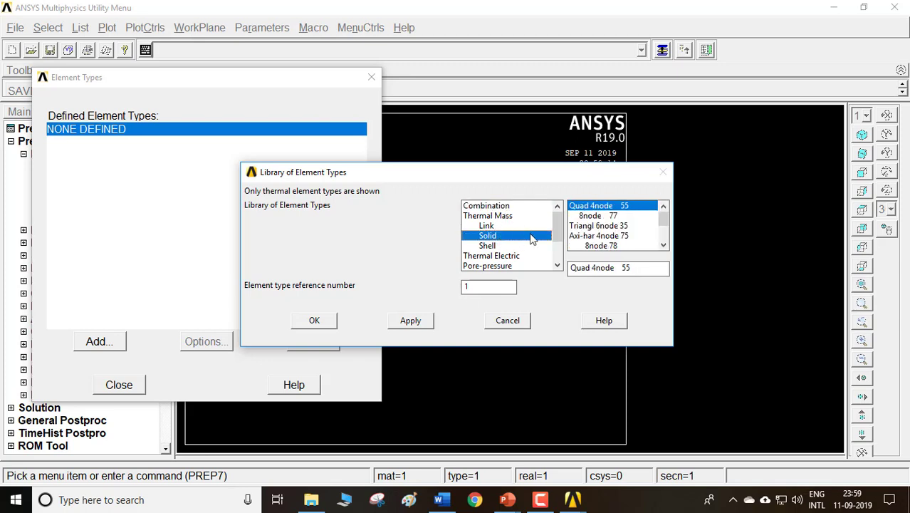
pyautogui.click(664, 246)
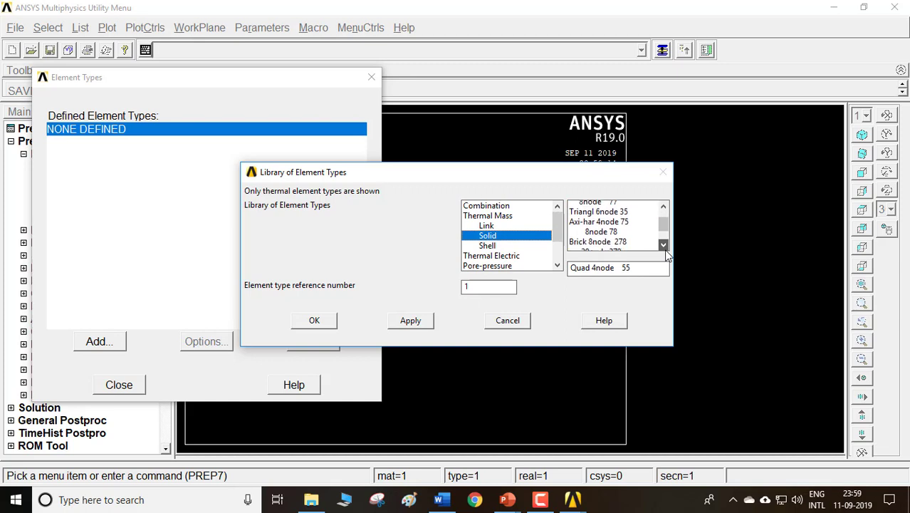
pyautogui.click(598, 227)
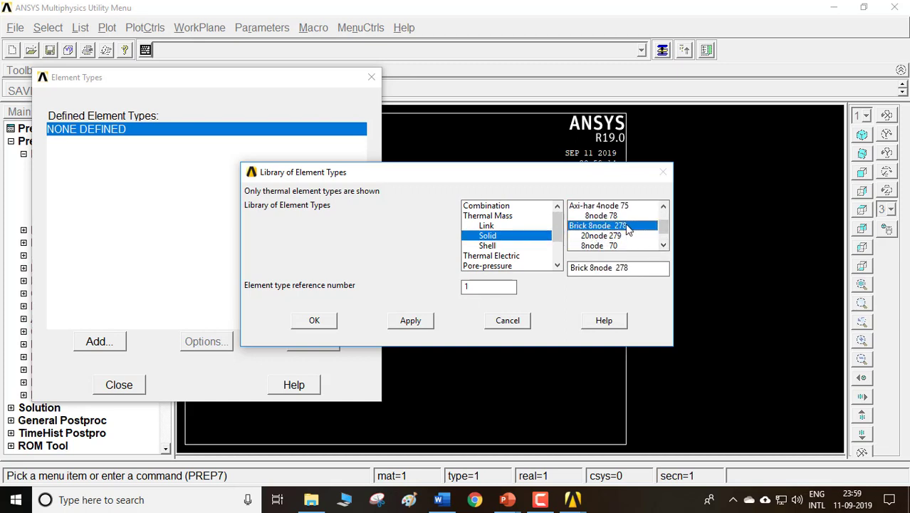
pyautogui.click(316, 321)
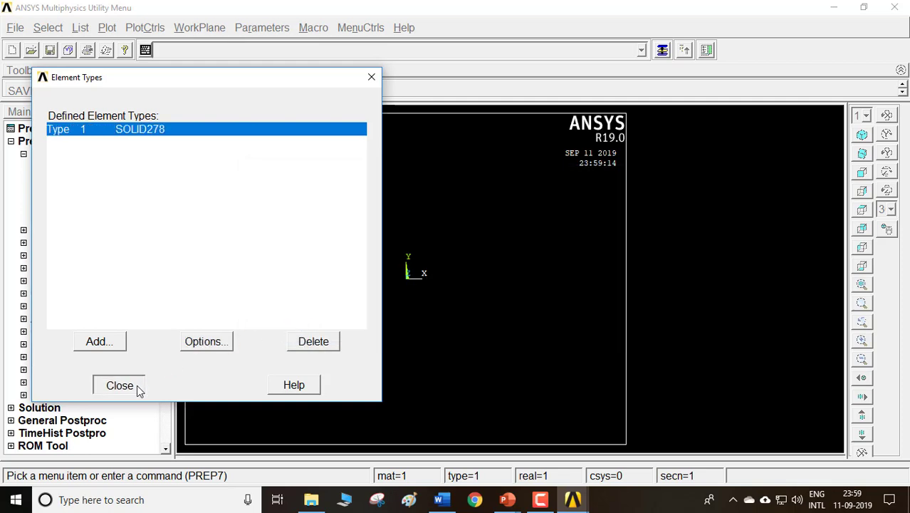
pyautogui.click(134, 387)
# Step: Open the isotropic thermal conductivity definition for material model number 1
pyautogui.click(71, 243)
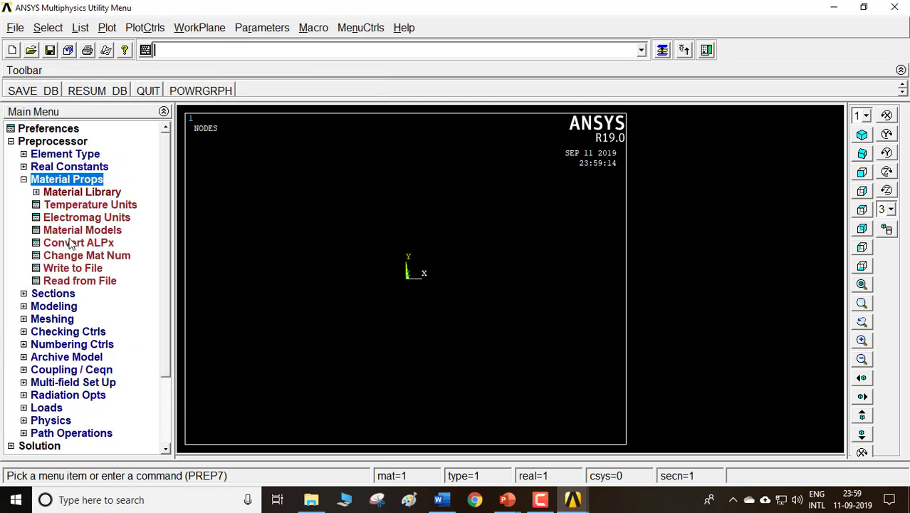
pyautogui.click(80, 230)
pyautogui.doubleClick(484, 229)
pyautogui.doubleClick(504, 241)
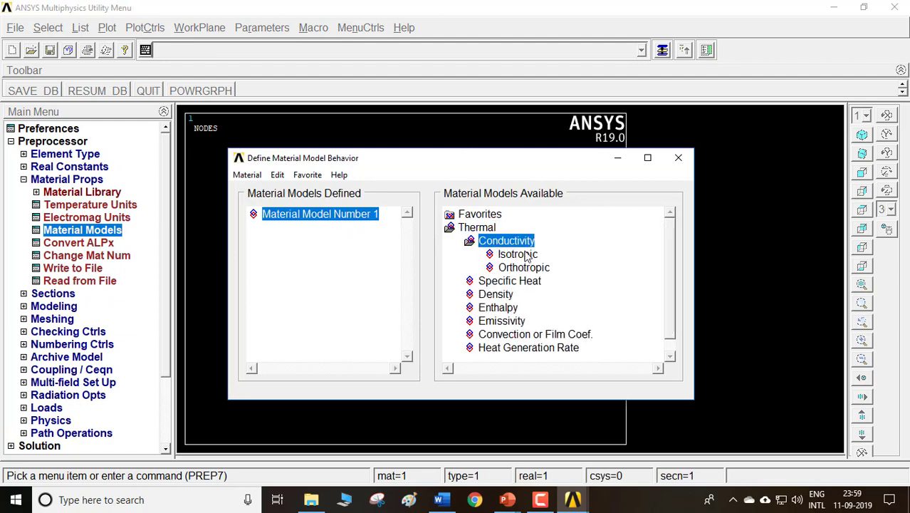
pyautogui.doubleClick(518, 255)
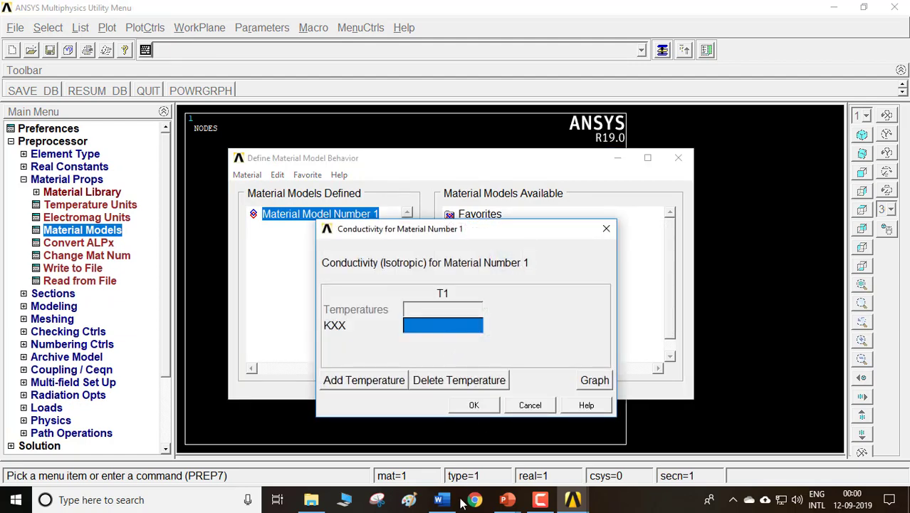
# Step: Switch to the Ex 8 Fin presentation in PowerPoint and check the fin's thermal conductivity on slide 13
pyautogui.moveTo(520, 501)
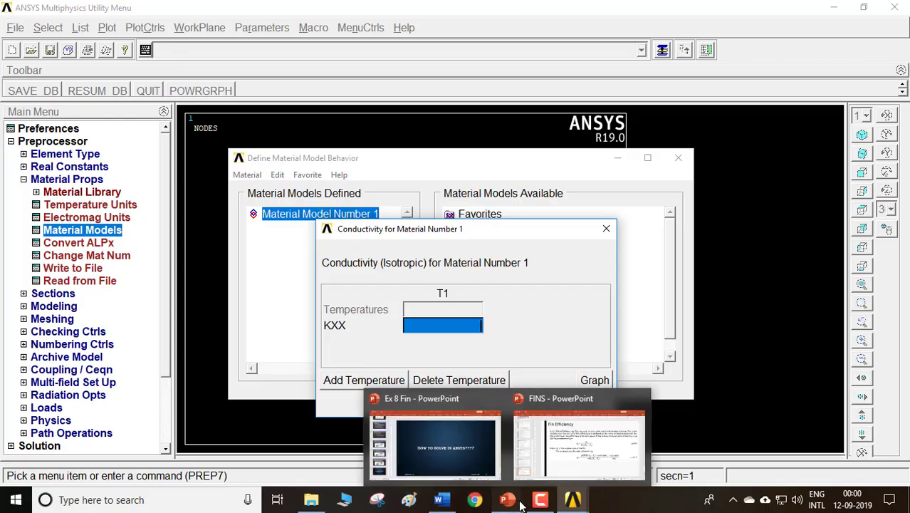
pyautogui.click(445, 454)
pyautogui.scroll(3, 76, 207)
pyautogui.click(76, 302)
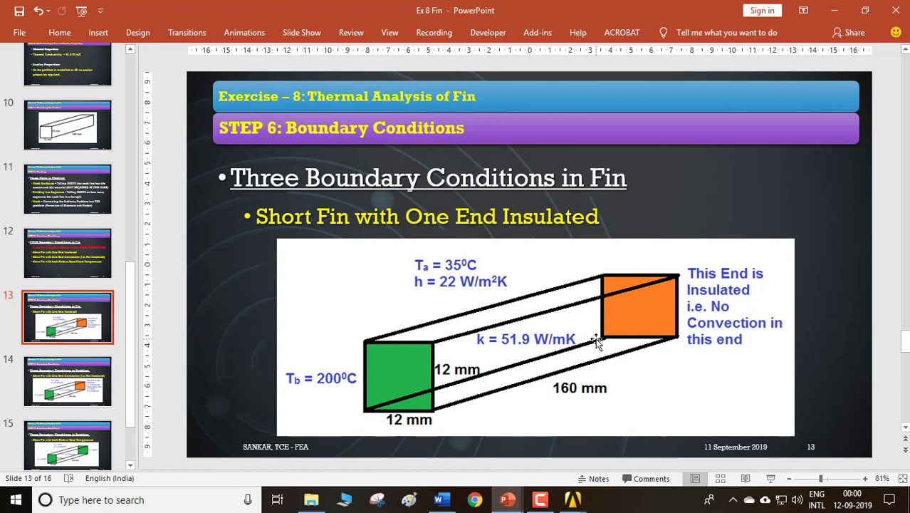
pyautogui.click(832, 10)
# Step: Set the isotropic conductivity KXX of material 1 to 51.9e-3, checking it against the fin slide, and finish the material definition
pyautogui.write('5')
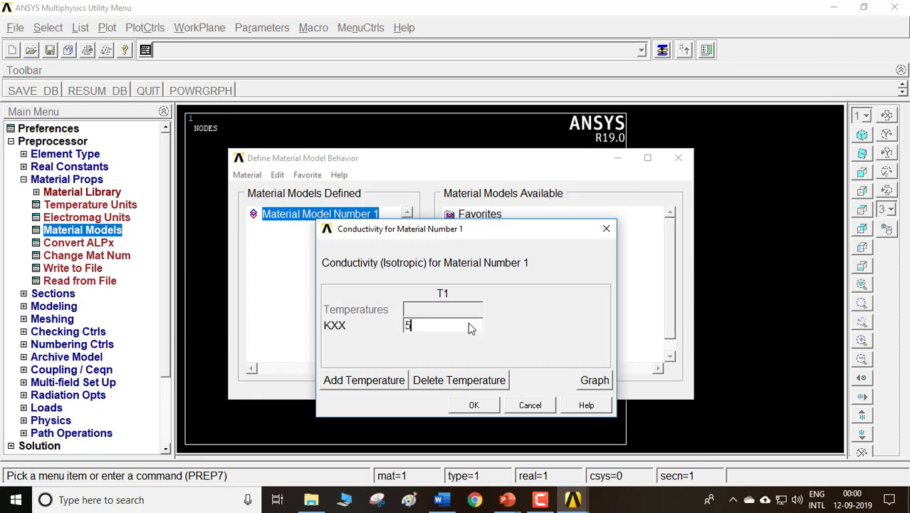
pyautogui.write('1.9e-3')
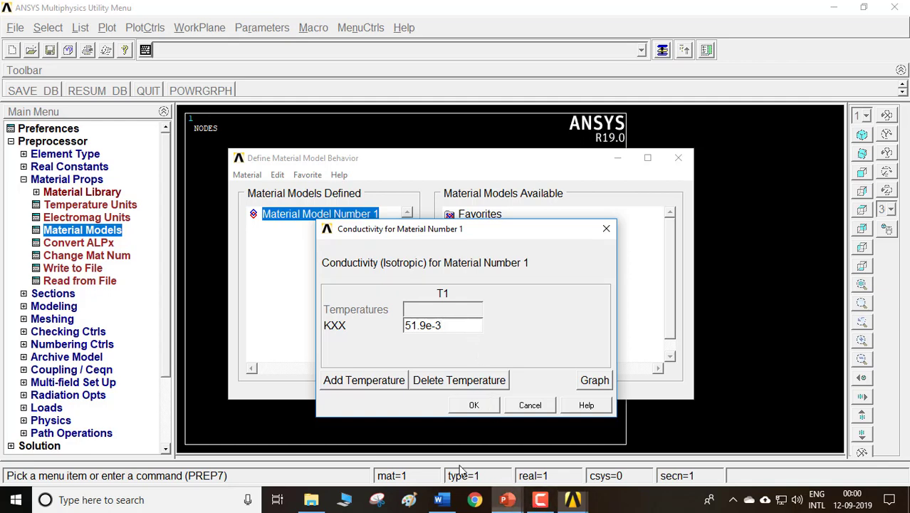
pyautogui.moveTo(507, 501)
pyautogui.click(423, 448)
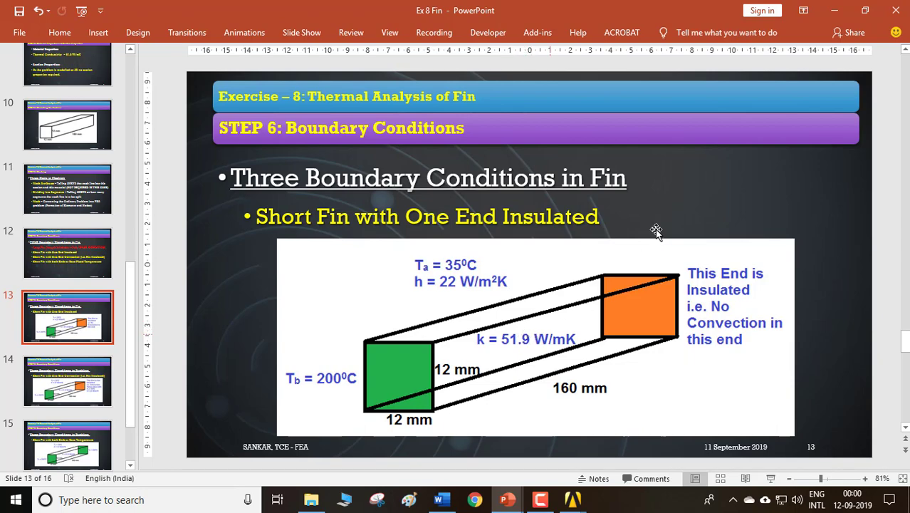
pyautogui.click(832, 10)
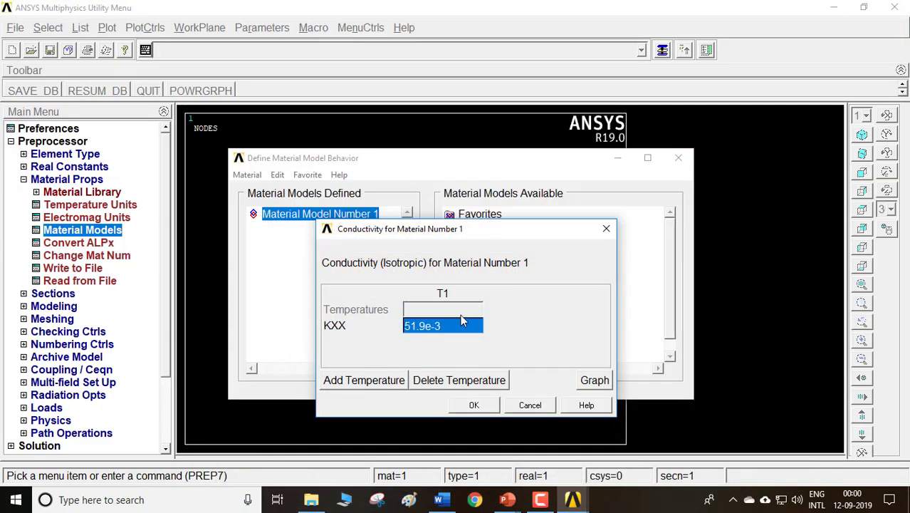
pyautogui.click(474, 406)
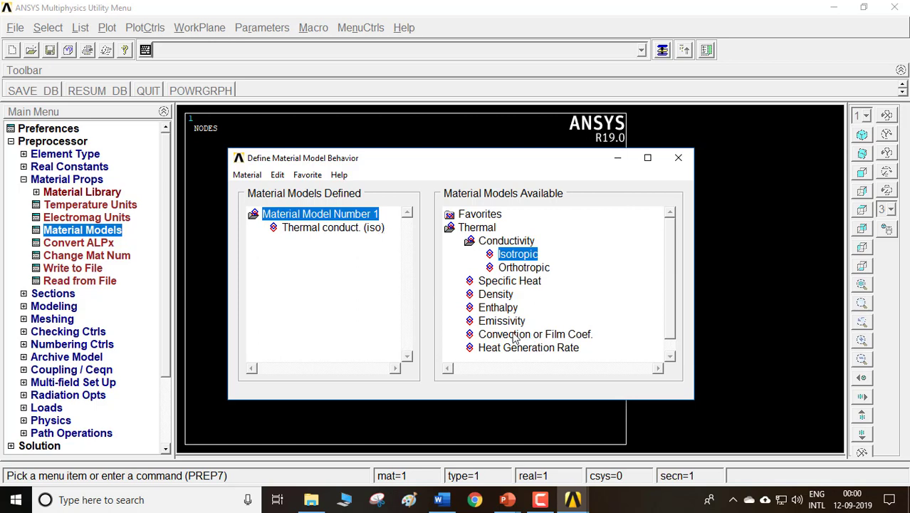
pyautogui.click(679, 157)
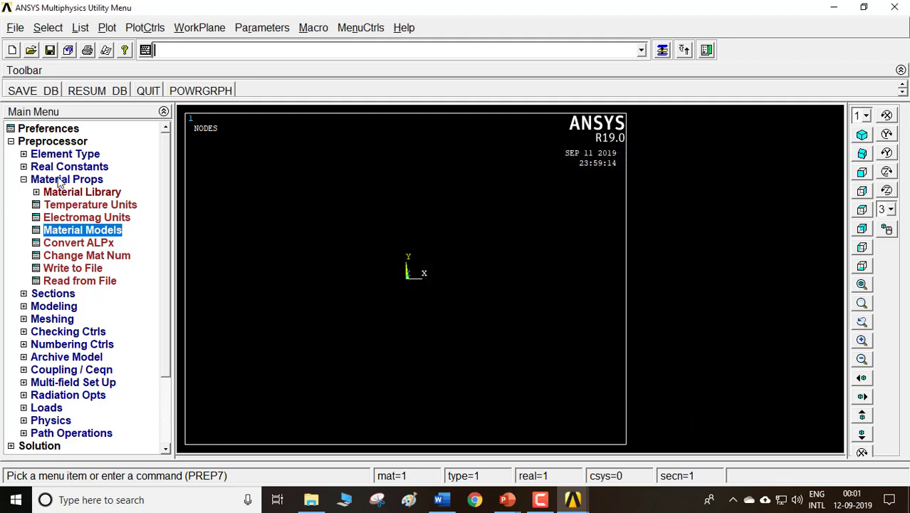
pyautogui.click(60, 180)
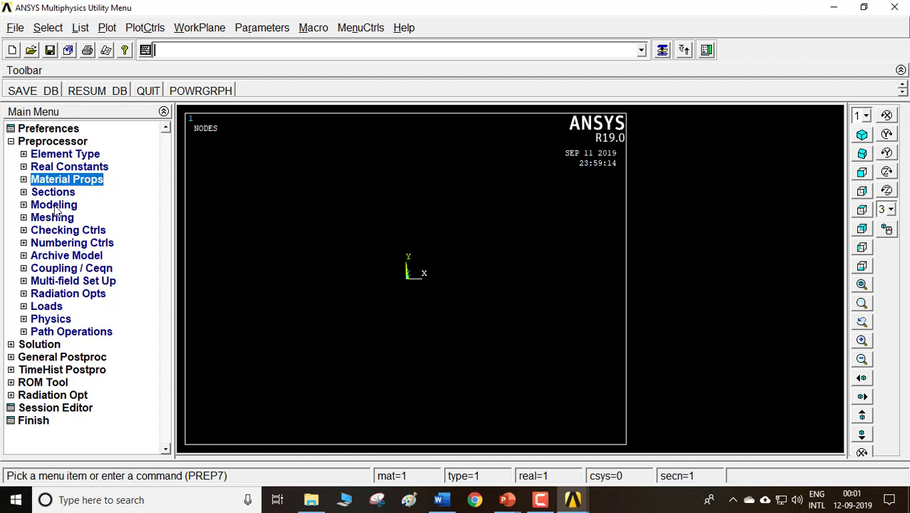
pyautogui.click(55, 206)
pyautogui.click(60, 218)
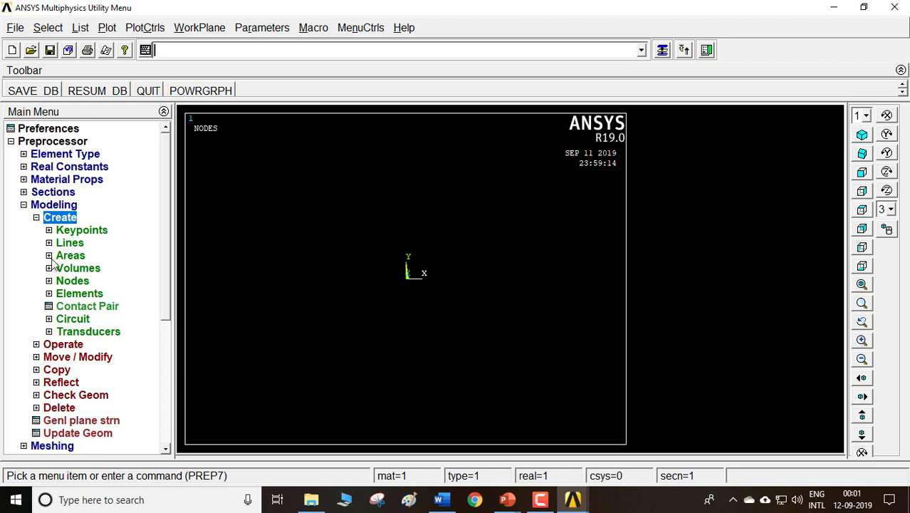
pyautogui.click(47, 346)
pyautogui.click(77, 244)
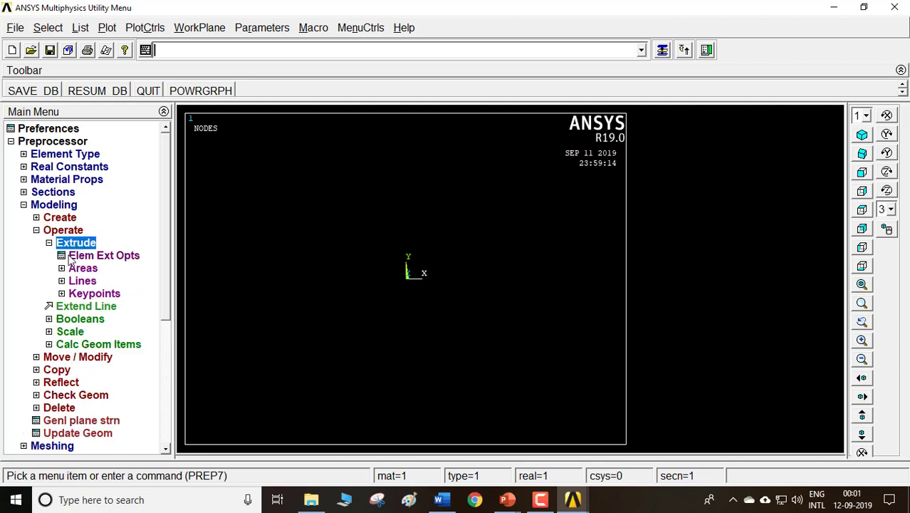
pyautogui.click(65, 226)
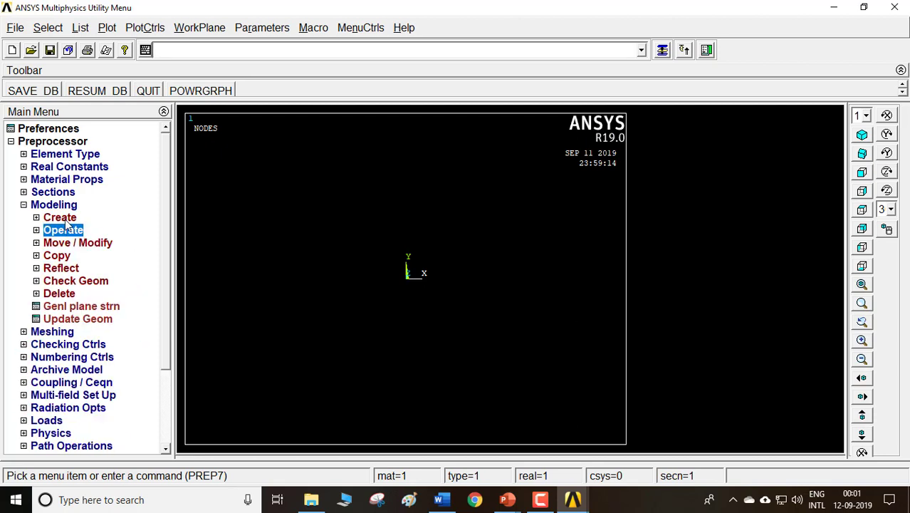
# Step: Create a block volume by two corners and Z at working plane 0, 0 with width 12, height 12 and depth 160
pyautogui.click(63, 218)
pyautogui.click(79, 269)
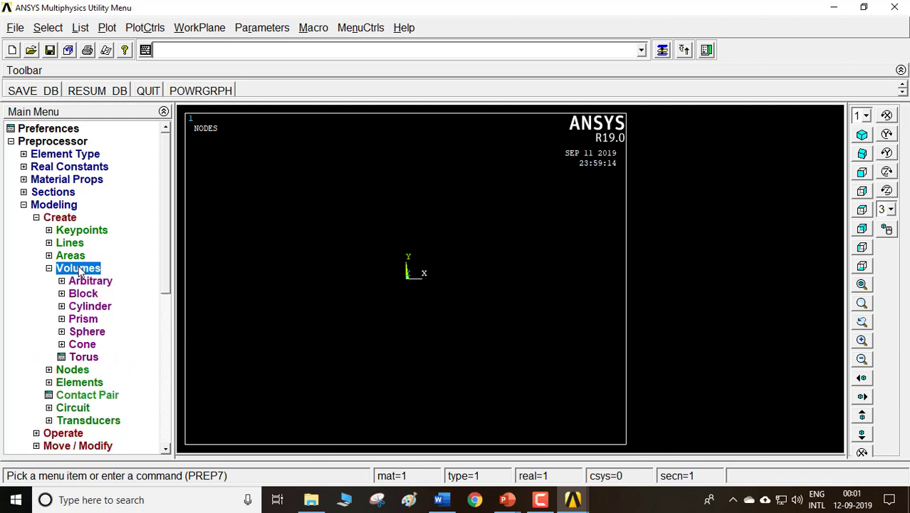
pyautogui.click(84, 294)
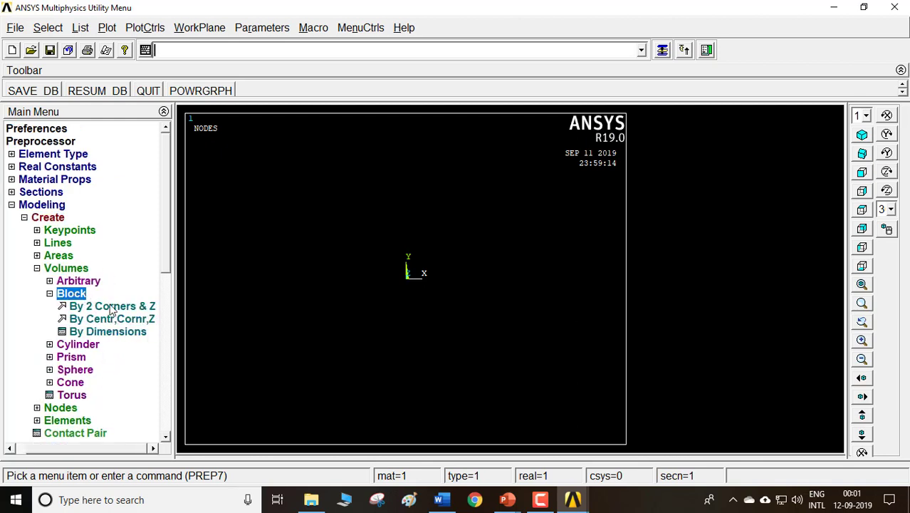
pyautogui.click(110, 307)
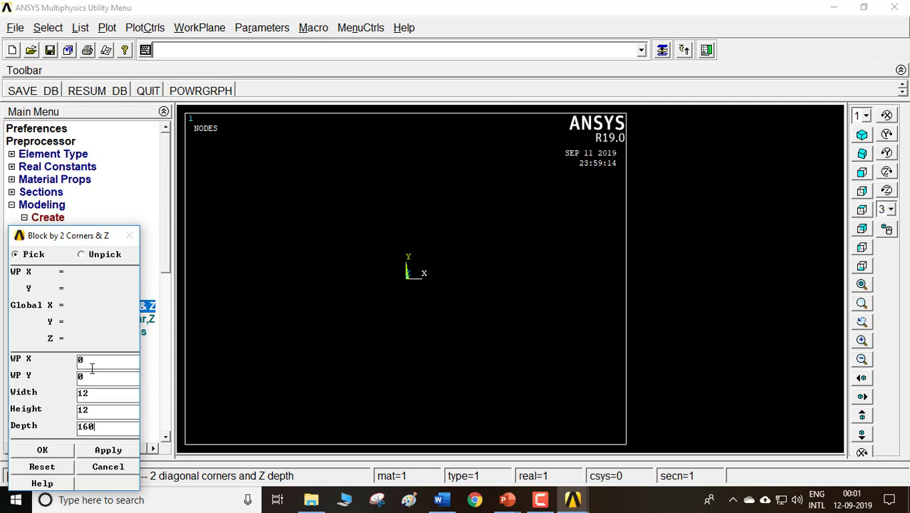
pyautogui.click(45, 451)
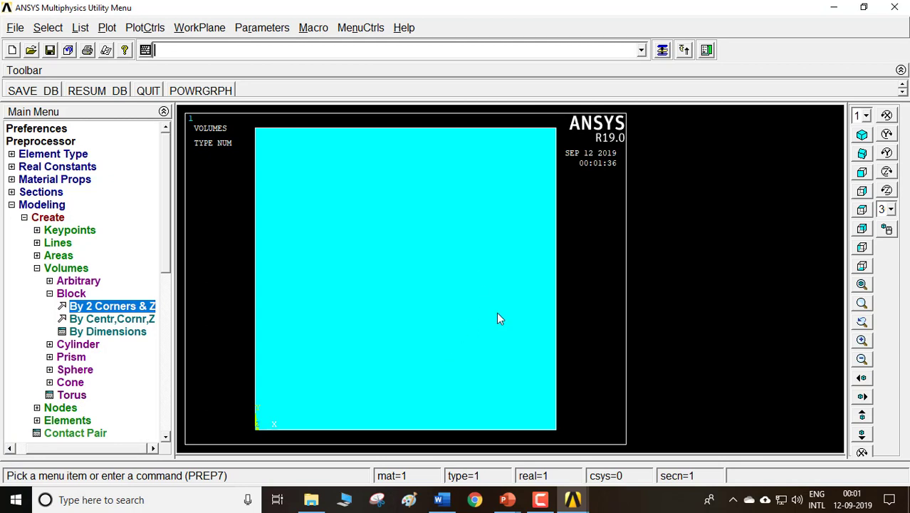
pyautogui.click(861, 135)
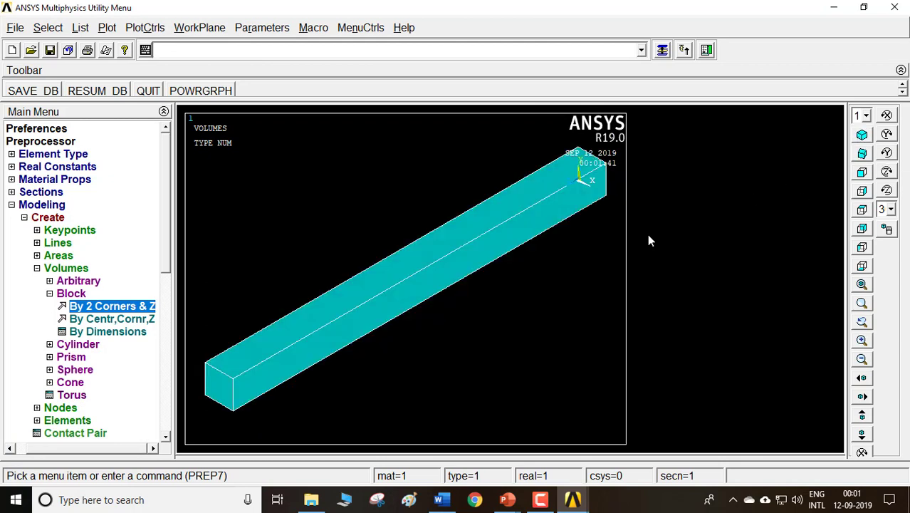
pyautogui.scroll(-1, 449, 289)
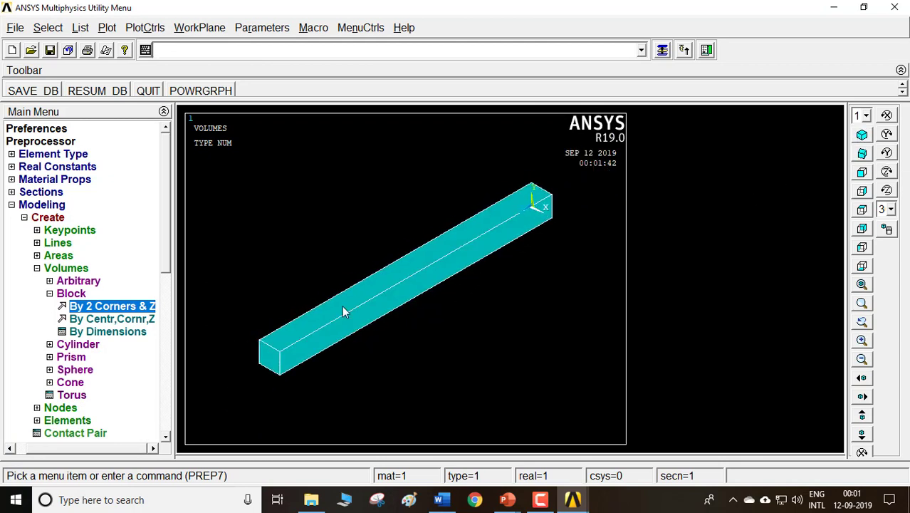
pyautogui.click(51, 217)
pyautogui.click(51, 219)
pyautogui.click(53, 206)
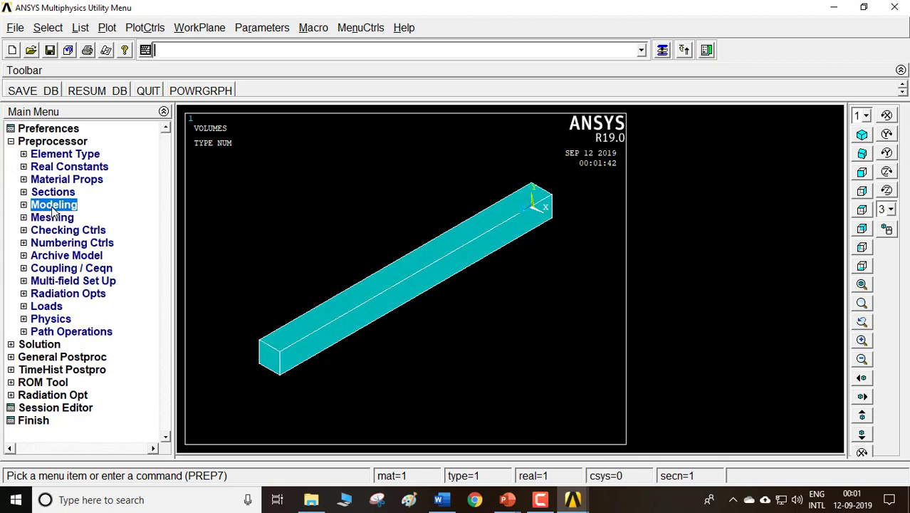
pyautogui.click(71, 205)
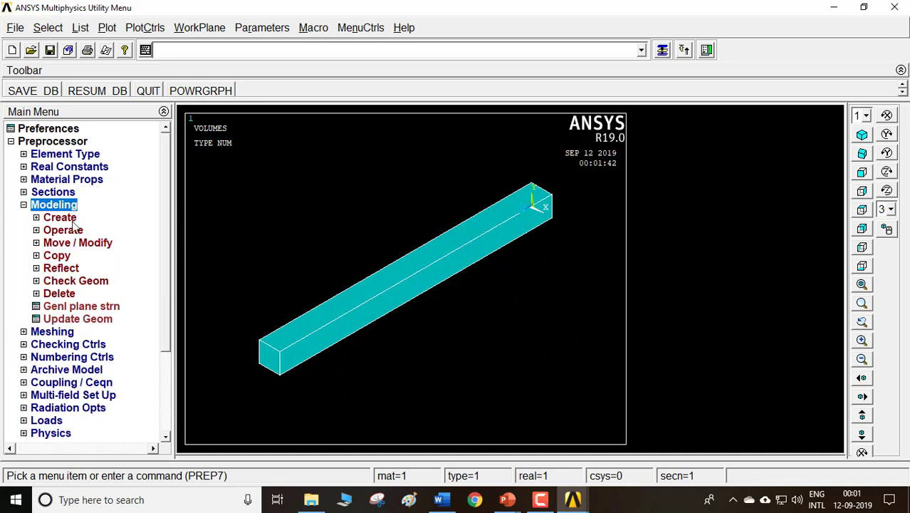
pyautogui.click(71, 230)
pyautogui.click(72, 217)
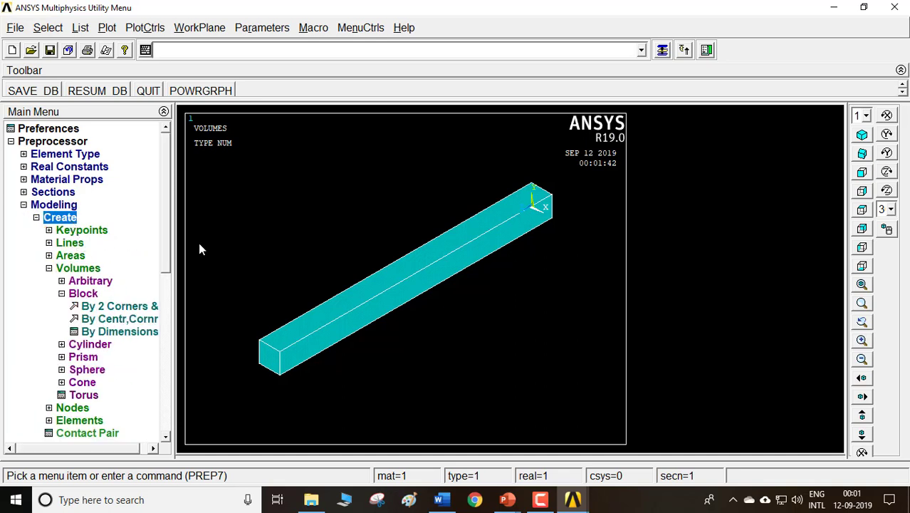
pyautogui.click(65, 204)
# Step: Pick the four lengthwise edges of the block for a manual element size assignment
pyautogui.click(62, 220)
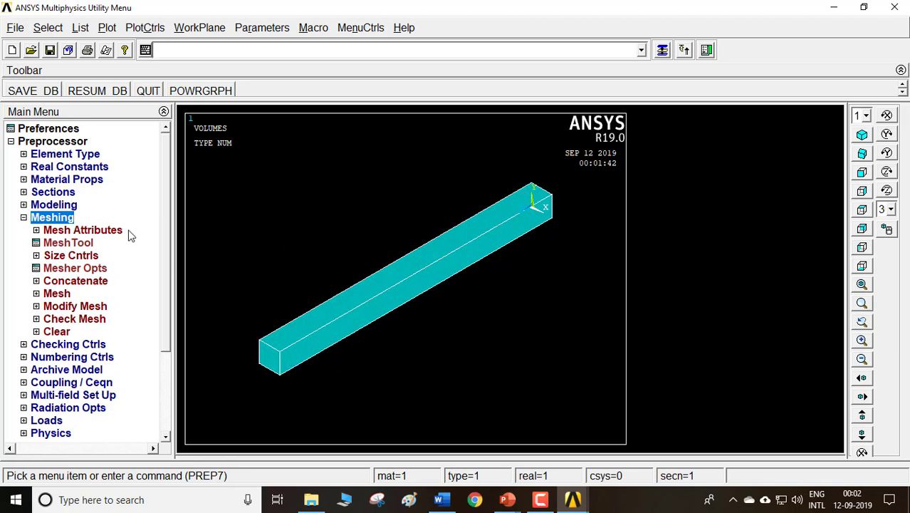
pyautogui.click(81, 256)
pyautogui.click(86, 282)
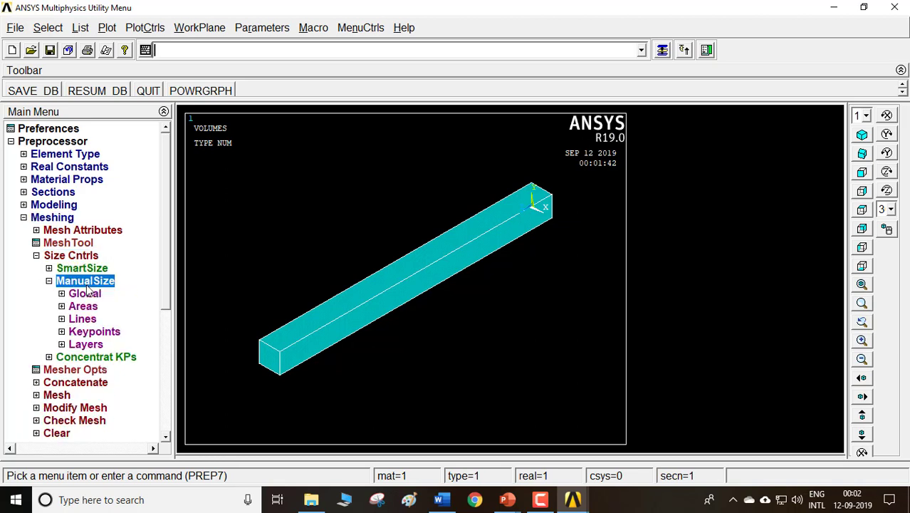
pyautogui.click(84, 319)
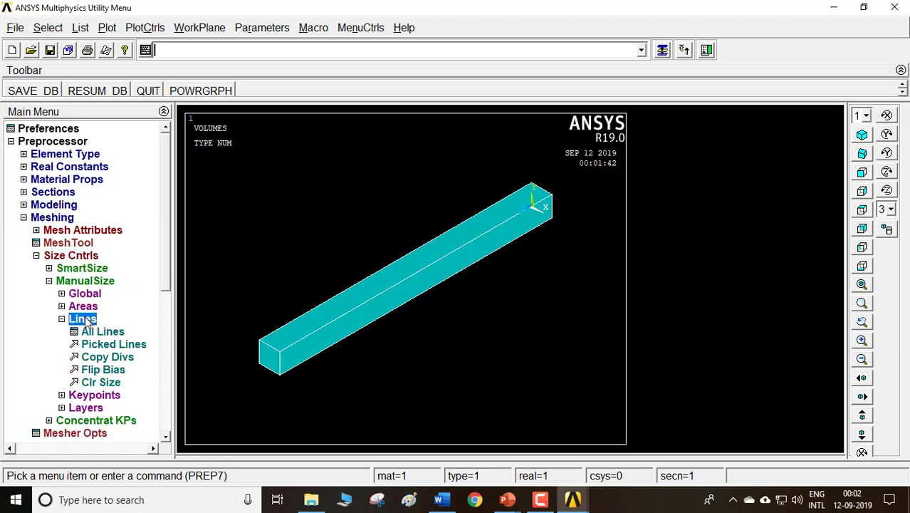
pyautogui.click(129, 344)
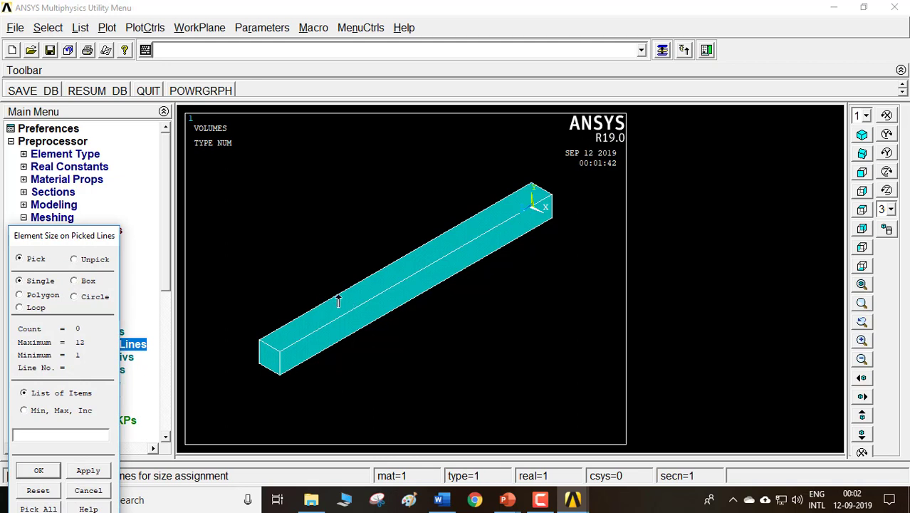
pyautogui.click(339, 318)
pyautogui.click(348, 337)
pyautogui.click(350, 313)
pyautogui.click(342, 297)
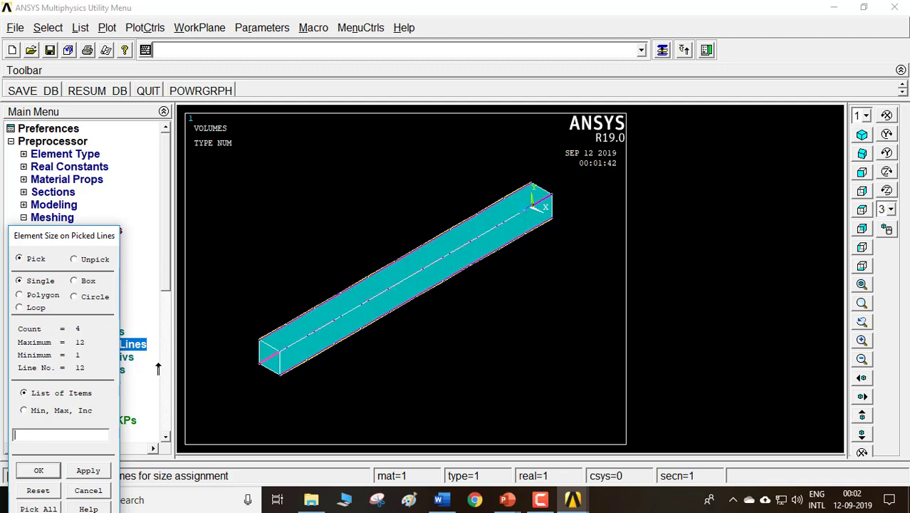
pyautogui.click(39, 470)
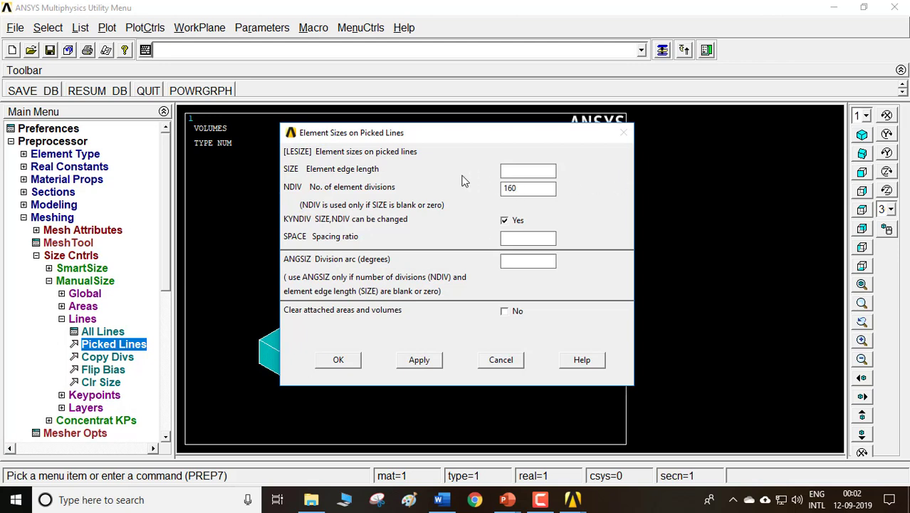
# Step: Set the number of element divisions on the picked lines to 500
pyautogui.doubleClick(527, 189)
pyautogui.write('500')
pyautogui.click(339, 361)
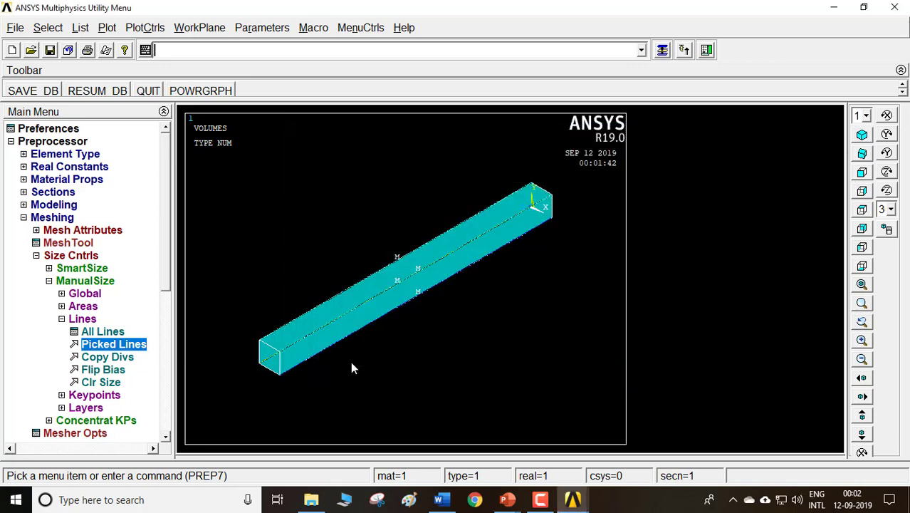
# Step: Pick the eight short edges of the block's two square ends for a manual element size assignment
pyautogui.click(140, 349)
pyautogui.click(259, 357)
pyautogui.click(268, 378)
pyautogui.click(281, 361)
pyautogui.click(548, 185)
pyautogui.click(534, 196)
pyautogui.click(546, 219)
pyautogui.click(554, 206)
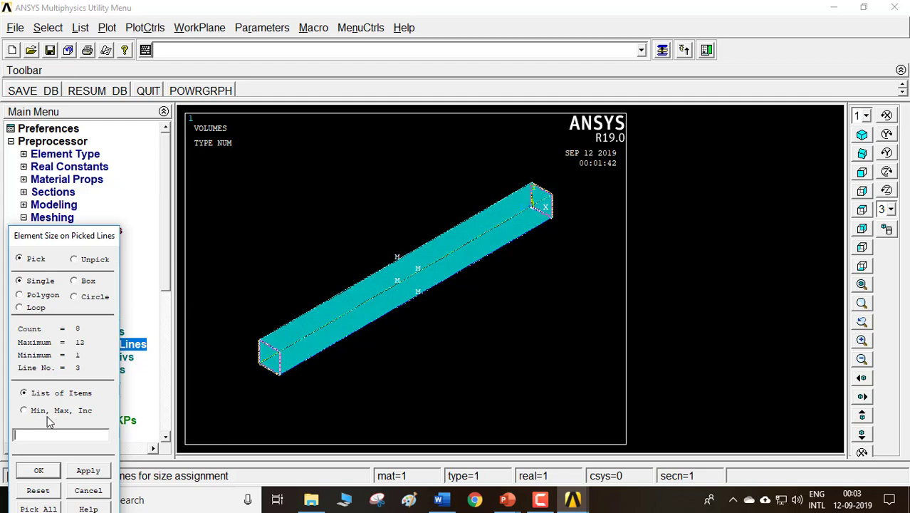
pyautogui.click(38, 470)
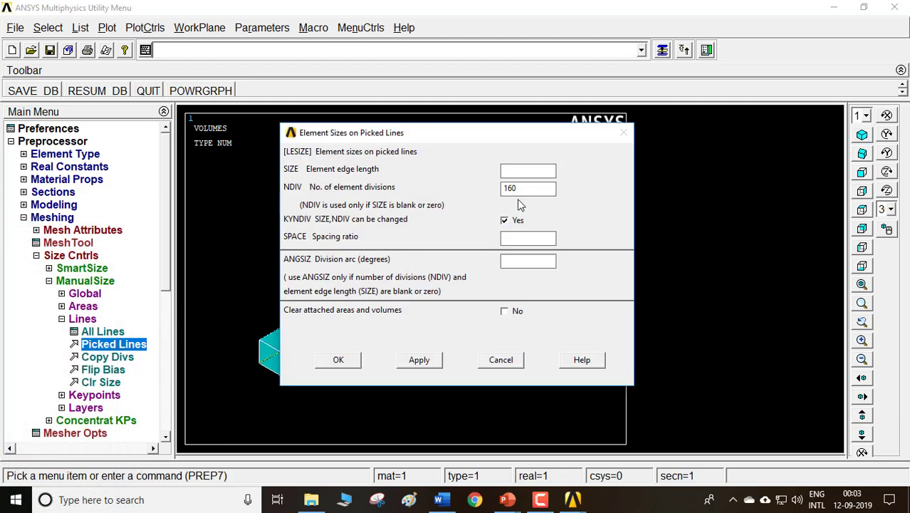
# Step: Set the number of element divisions on the picked end edges to 12 and apply the size
pyautogui.moveTo(527, 188); pyautogui.dragTo(481, 187)
pyautogui.write('12')
pyautogui.moveTo(454, 134); pyautogui.dragTo(538, 144)
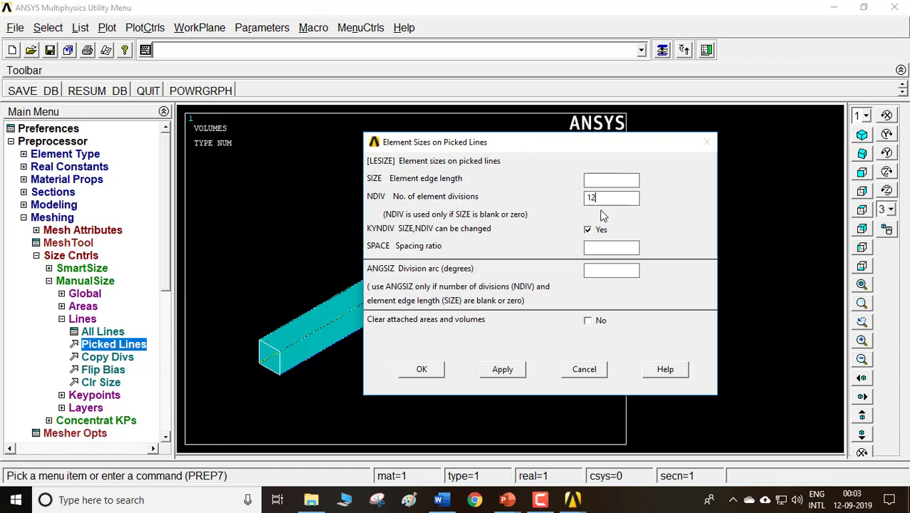
pyautogui.click(411, 367)
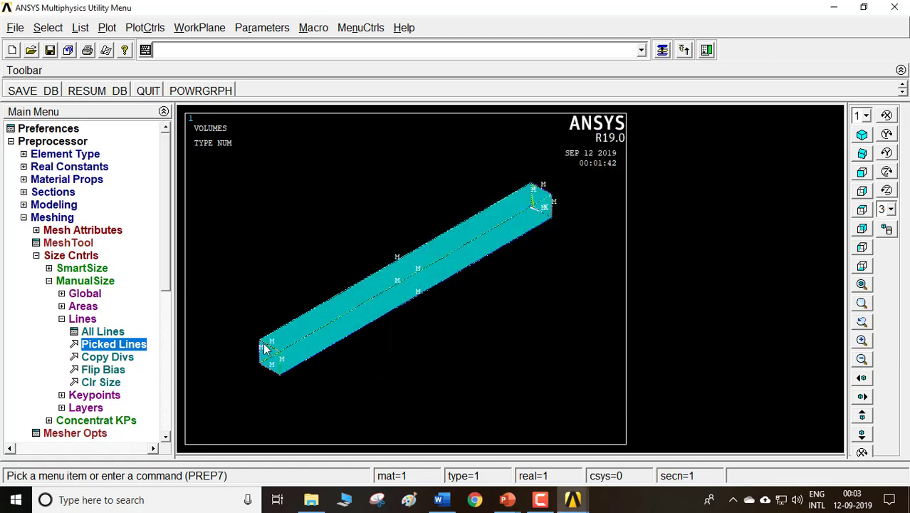
# Step: Mesh the block volume with a free volume mesh
pyautogui.doubleClick(74, 320)
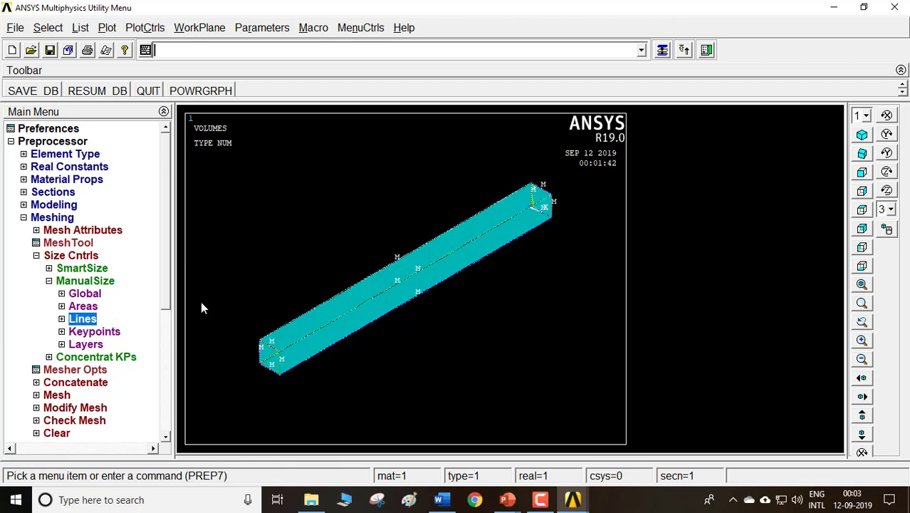
pyautogui.click(73, 259)
pyautogui.click(57, 295)
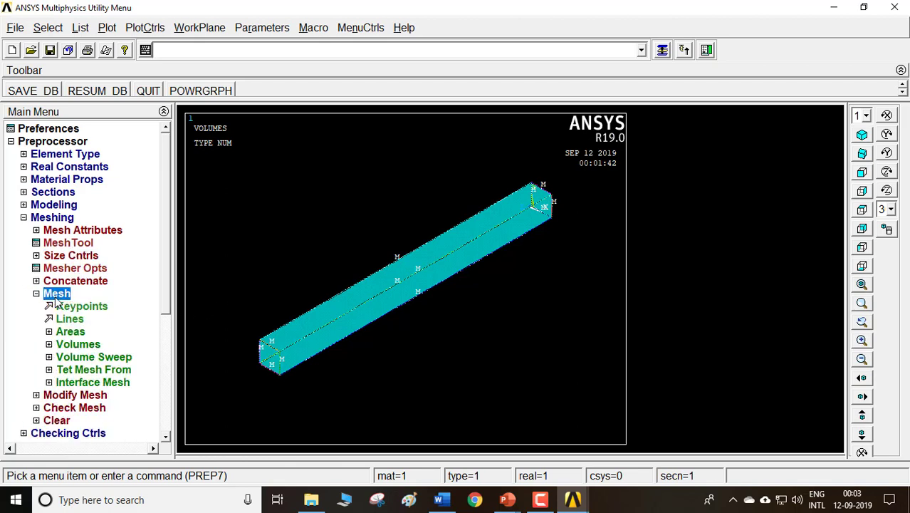
pyautogui.click(77, 344)
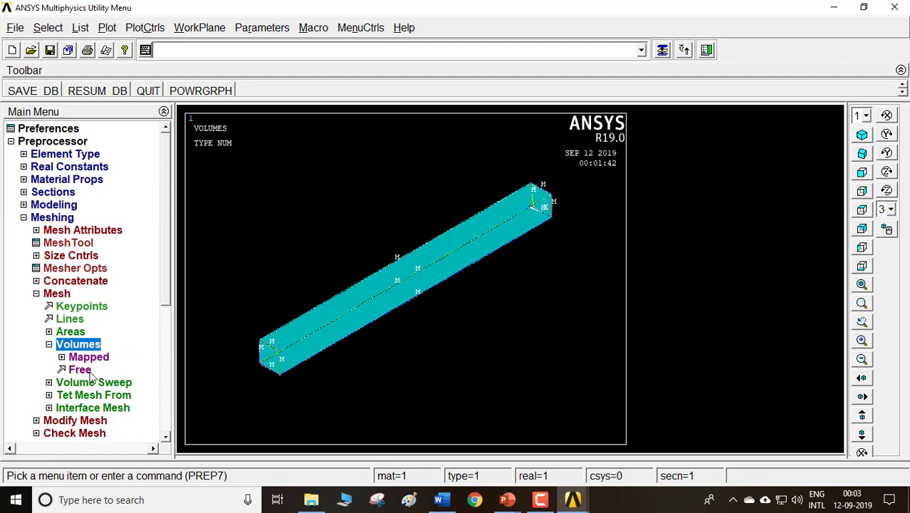
pyautogui.click(79, 370)
pyautogui.click(263, 333)
pyautogui.click(43, 470)
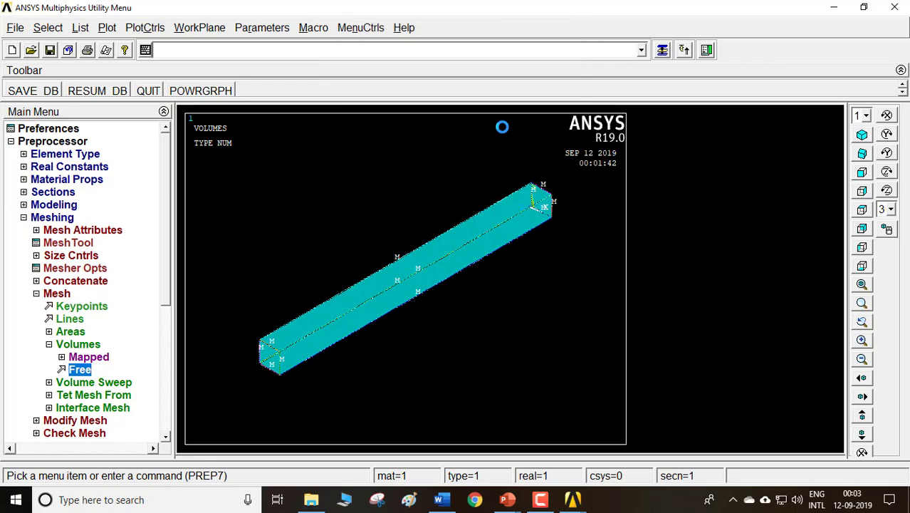
# Step: Examine the element pattern of the free mesh up close along the block's faces and edges
pyautogui.scroll(5, 439, 286)
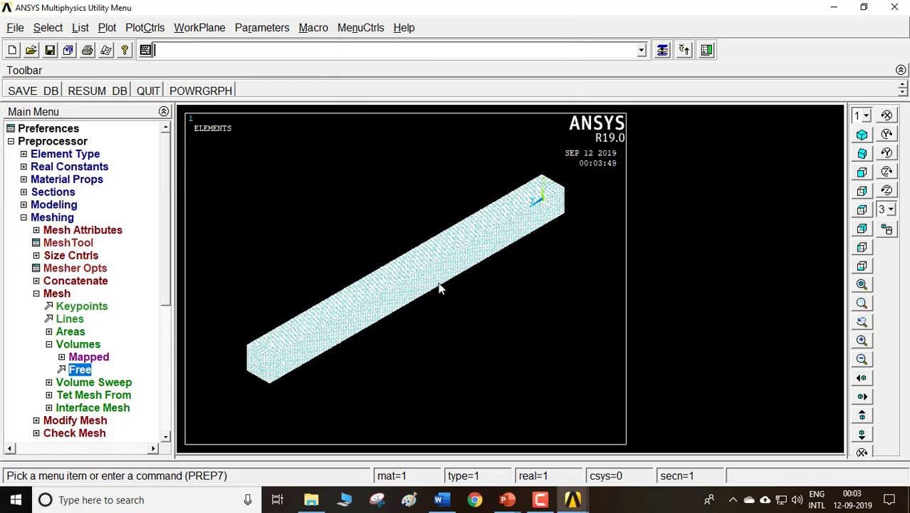
pyautogui.scroll(5, 376, 278)
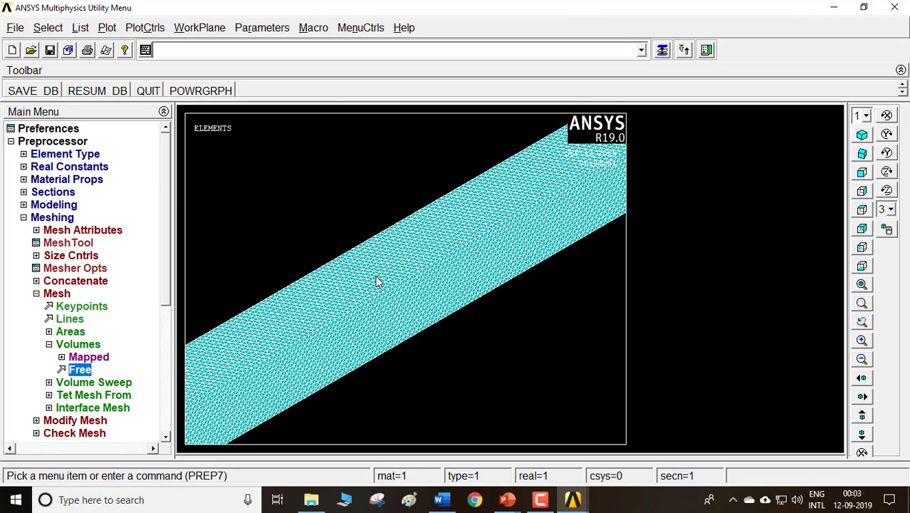
pyautogui.scroll(5, 378, 282)
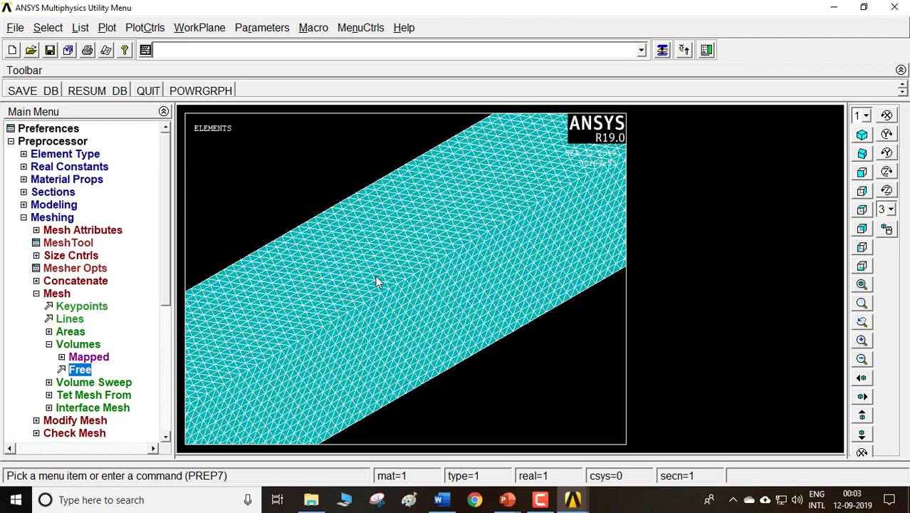
pyautogui.scroll(4, 377, 281)
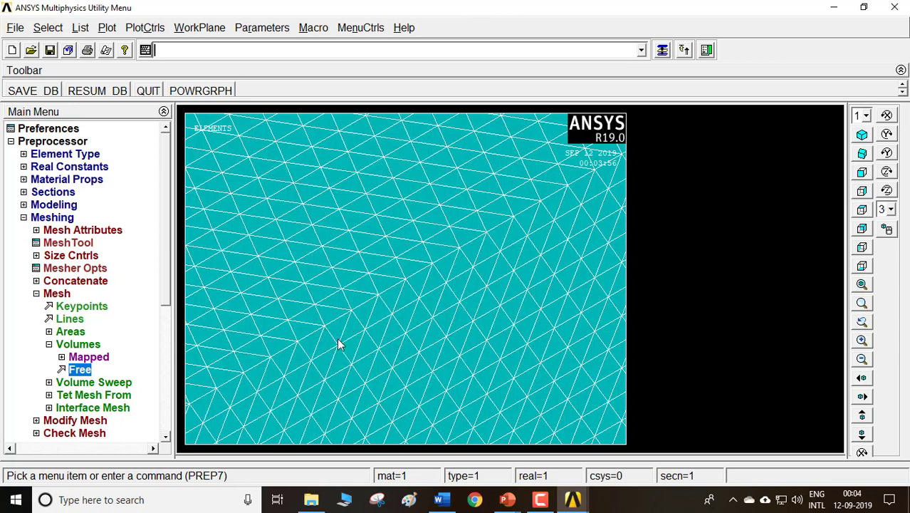
pyautogui.scroll(-4, 320, 352)
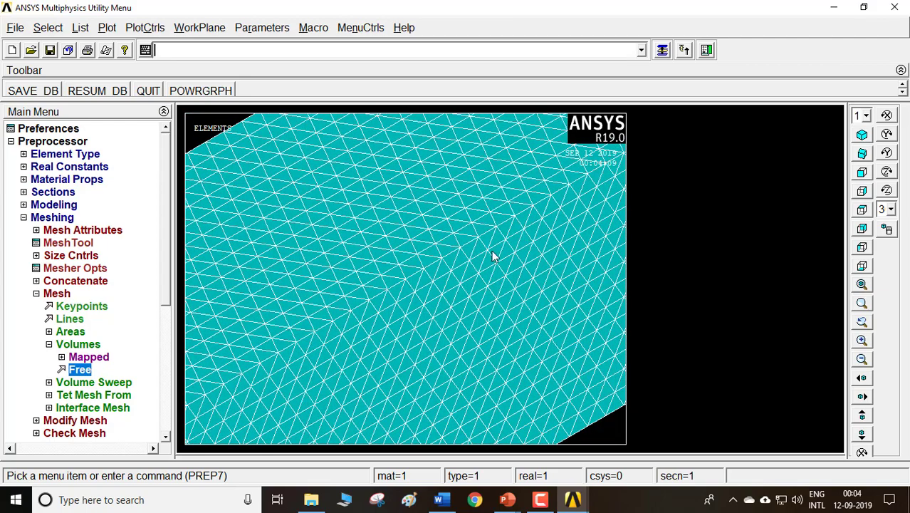
pyautogui.scroll(-6, 483, 269)
pyautogui.scroll(-5, 484, 265)
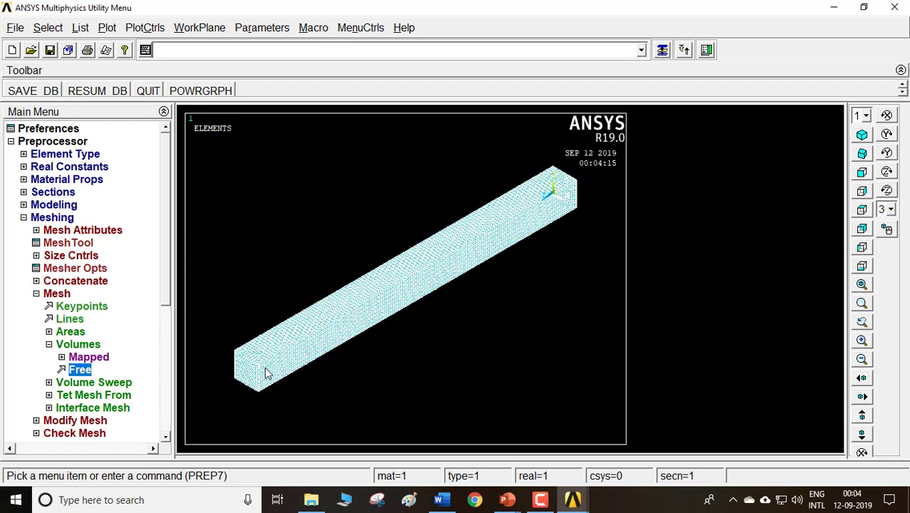
pyautogui.scroll(5, 297, 332)
pyautogui.scroll(2, 297, 331)
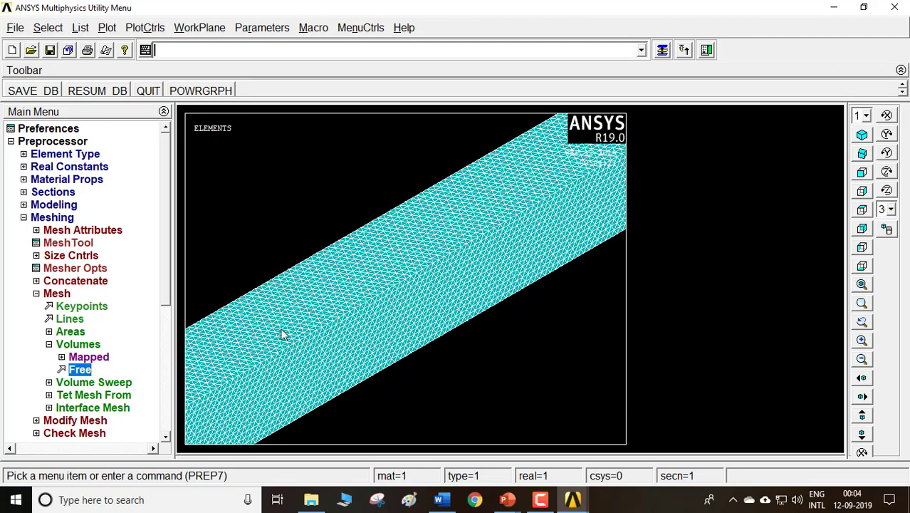
pyautogui.scroll(-2, 283, 335)
pyautogui.scroll(-5, 283, 339)
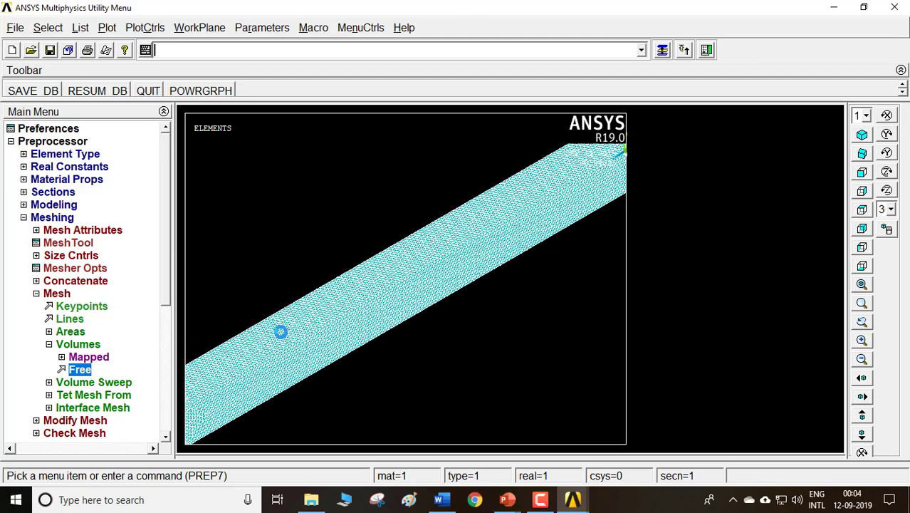
pyautogui.scroll(-1, 282, 339)
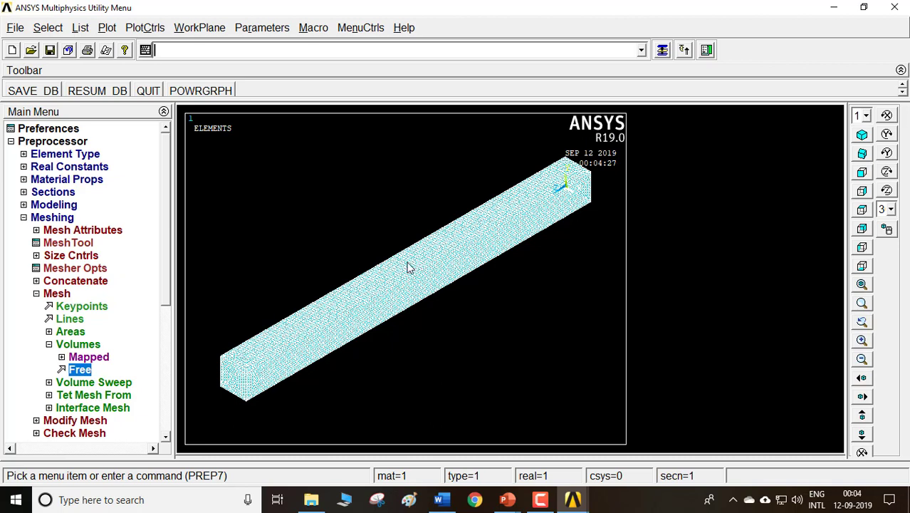
# Step: Leave the meshing commands and open the preprocessor's load definition commands
pyautogui.click(51, 293)
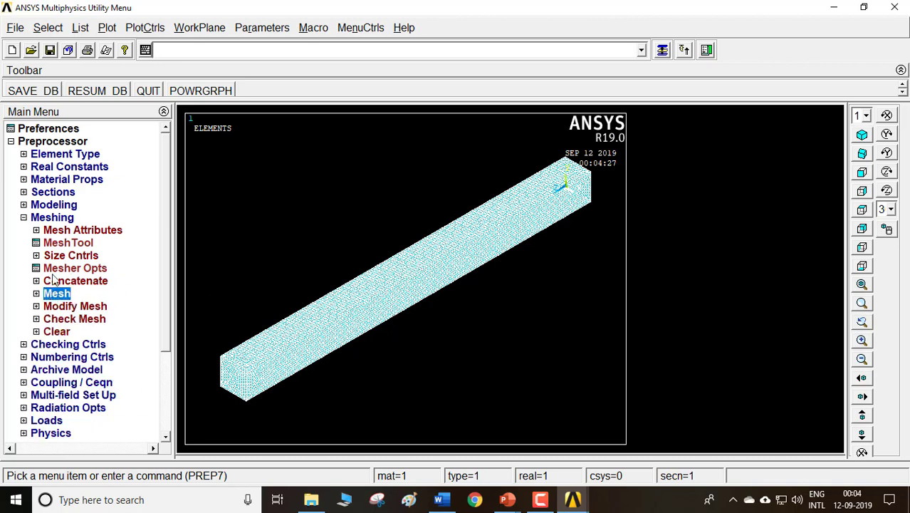
pyautogui.click(57, 219)
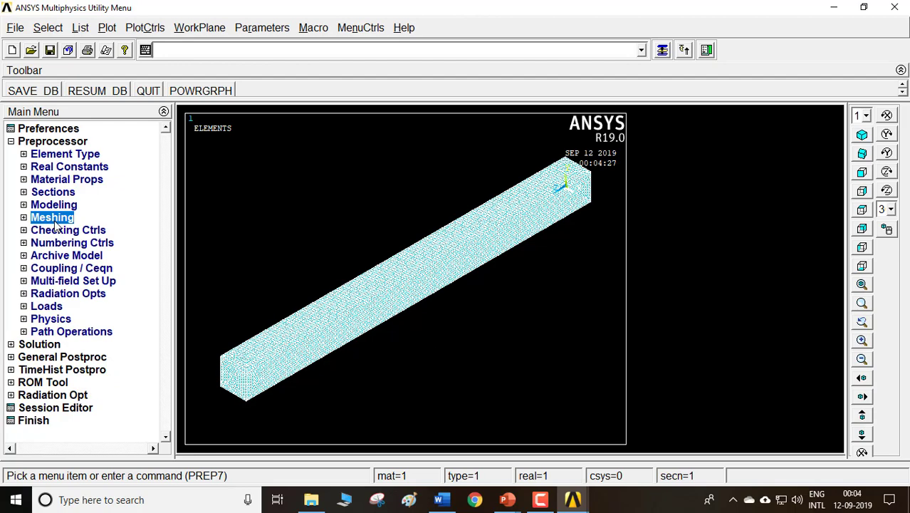
pyautogui.click(56, 307)
pyautogui.scroll(-1, 162, 347)
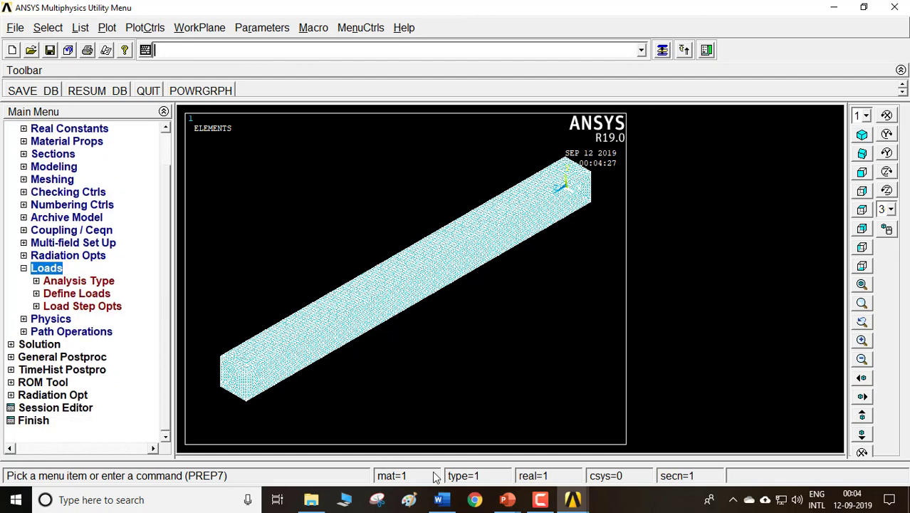
# Step: Switch to PowerPoint to review the boundary conditions slide for the short fin with one end insulated, and return to ANSYS
pyautogui.click(442, 500)
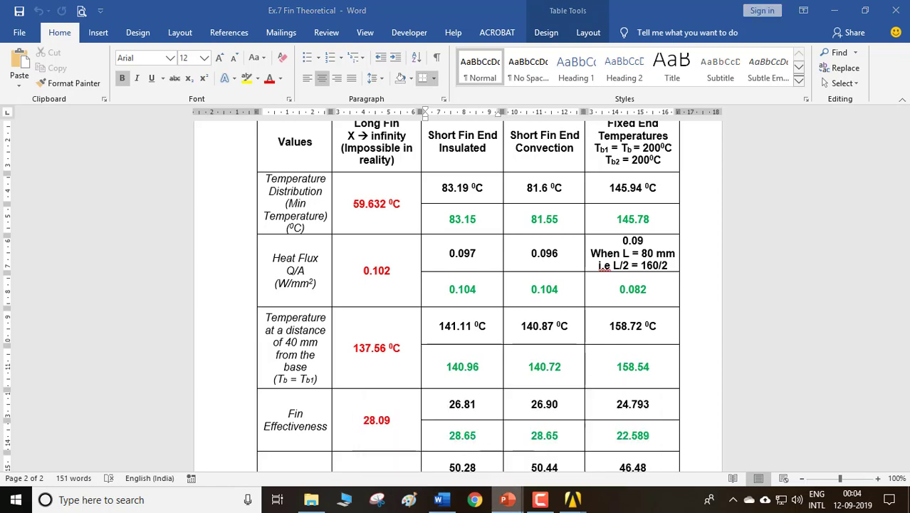
pyautogui.moveTo(507, 500)
pyautogui.click(463, 477)
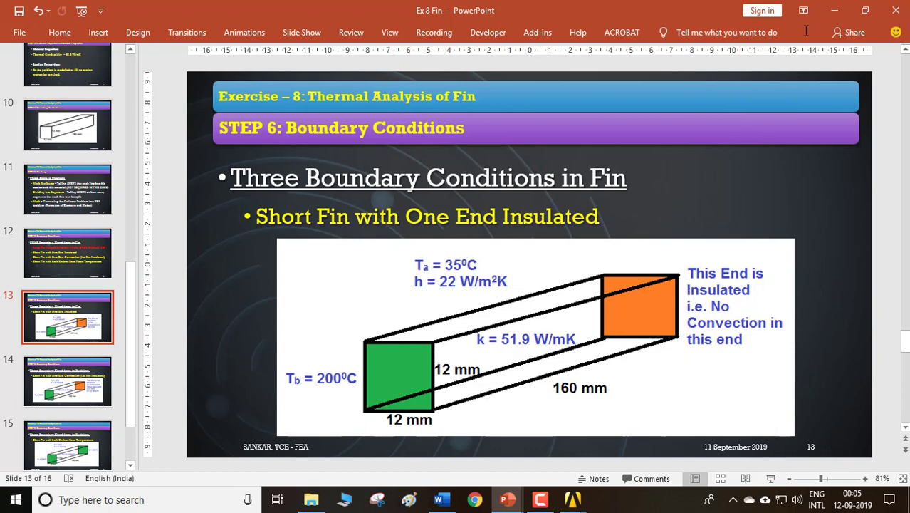
pyautogui.click(826, 10)
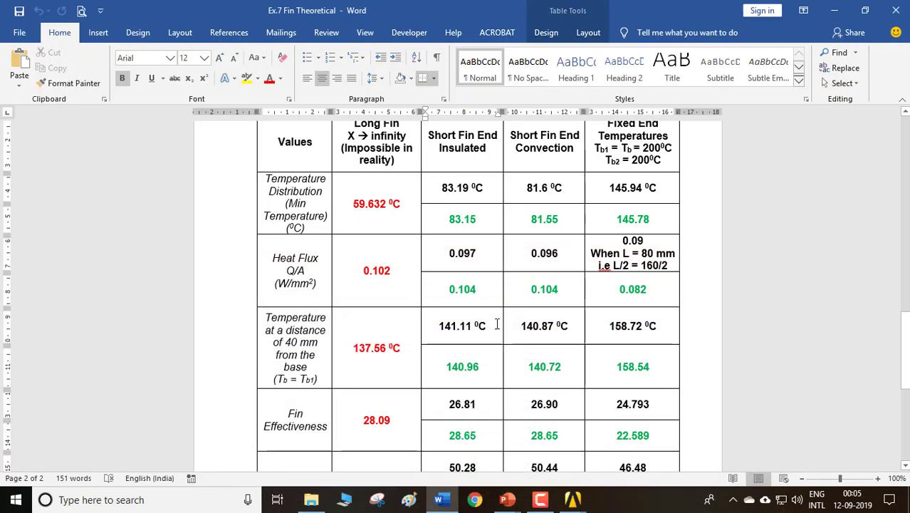
pyautogui.moveTo(577, 502)
pyautogui.click(619, 456)
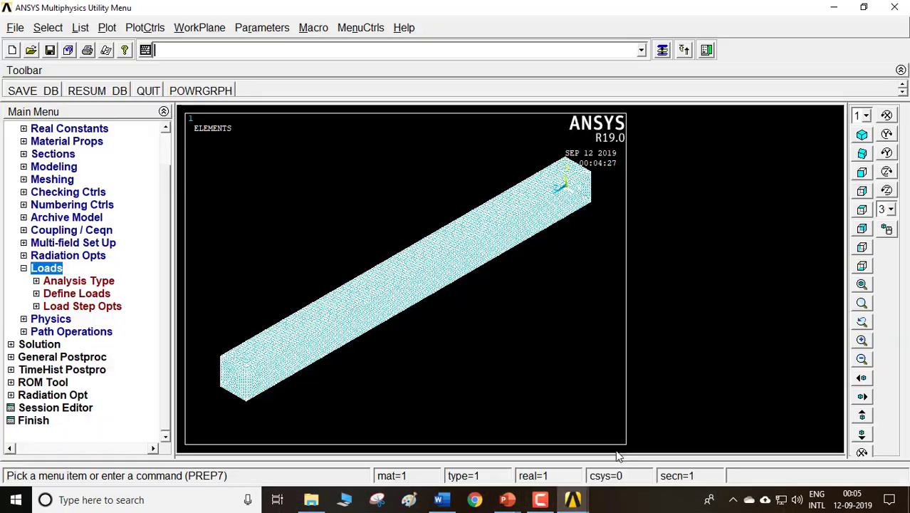
# Step: Pick the block's near square end face for a thermal temperature load on areas
pyautogui.click(75, 295)
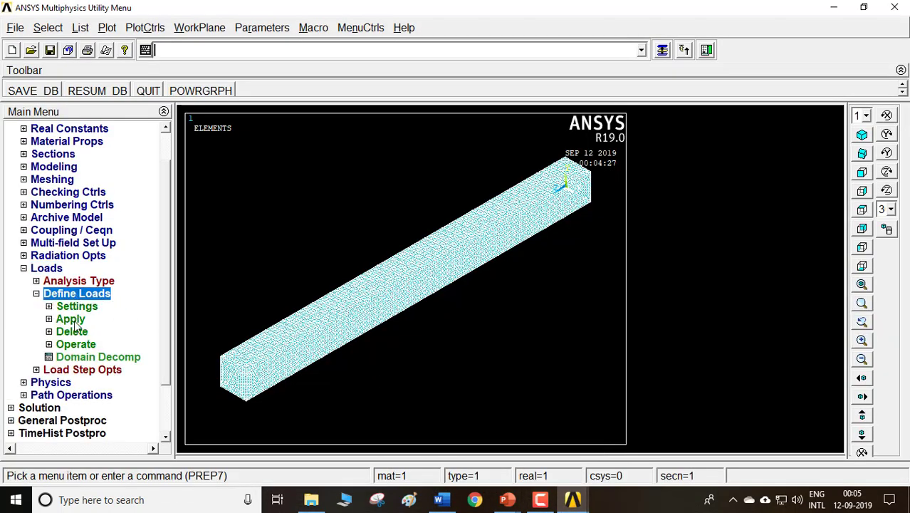
pyautogui.click(71, 319)
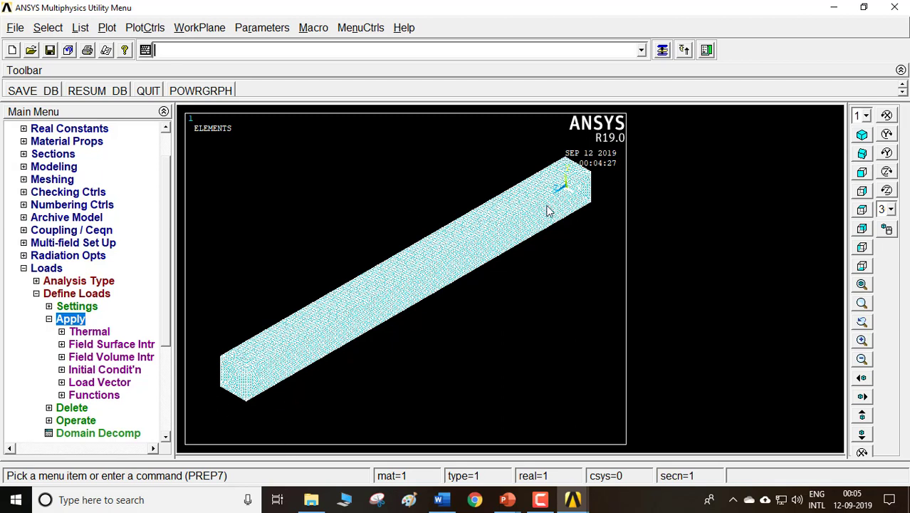
pyautogui.click(105, 333)
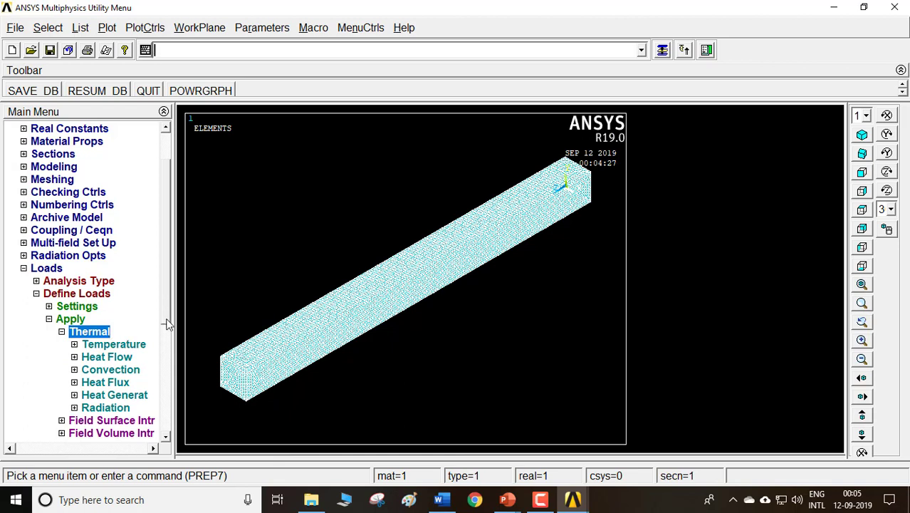
pyautogui.scroll(-1, 166, 325)
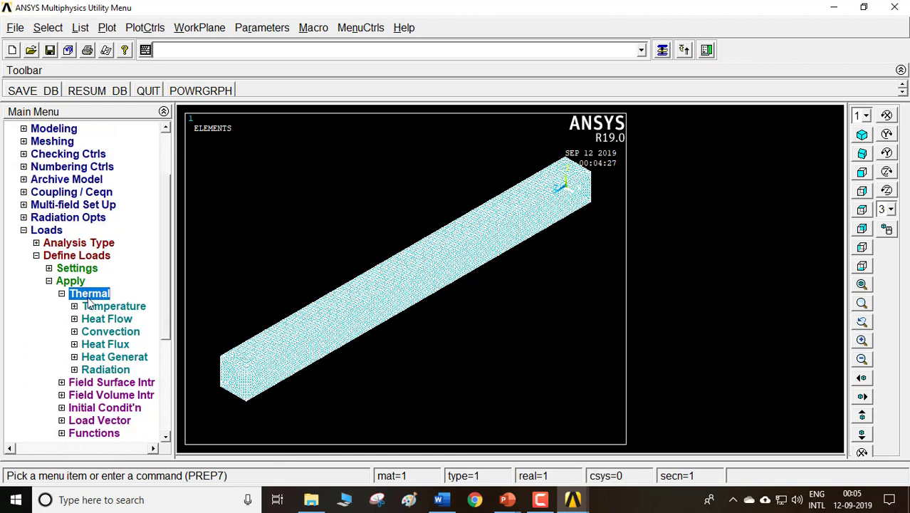
pyautogui.click(109, 308)
pyautogui.click(109, 344)
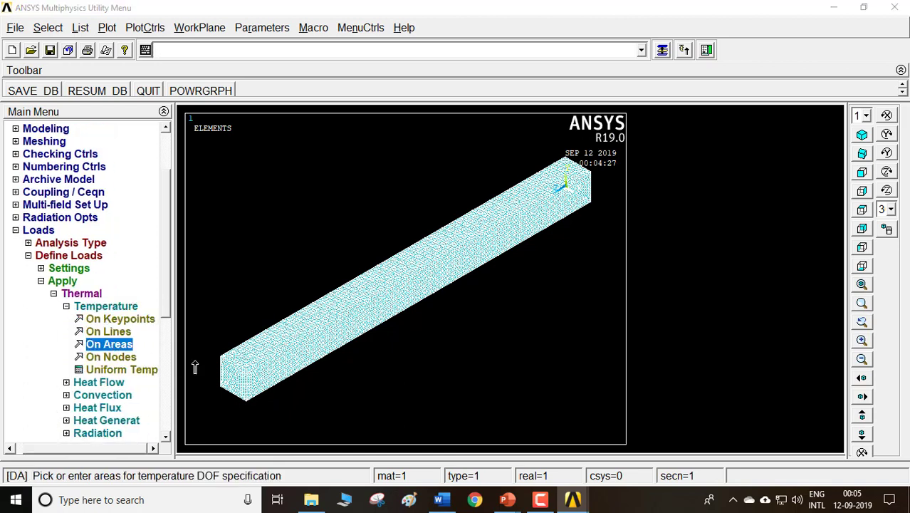
pyautogui.click(219, 365)
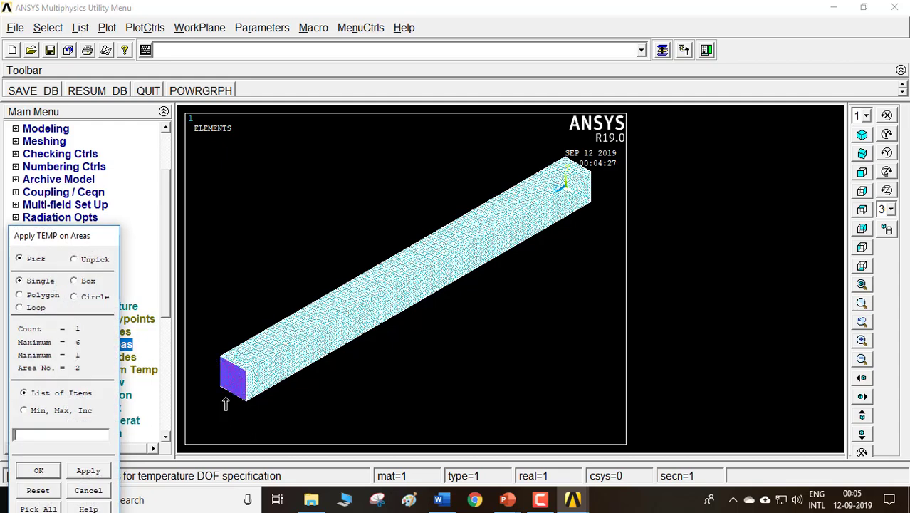
pyautogui.click(53, 475)
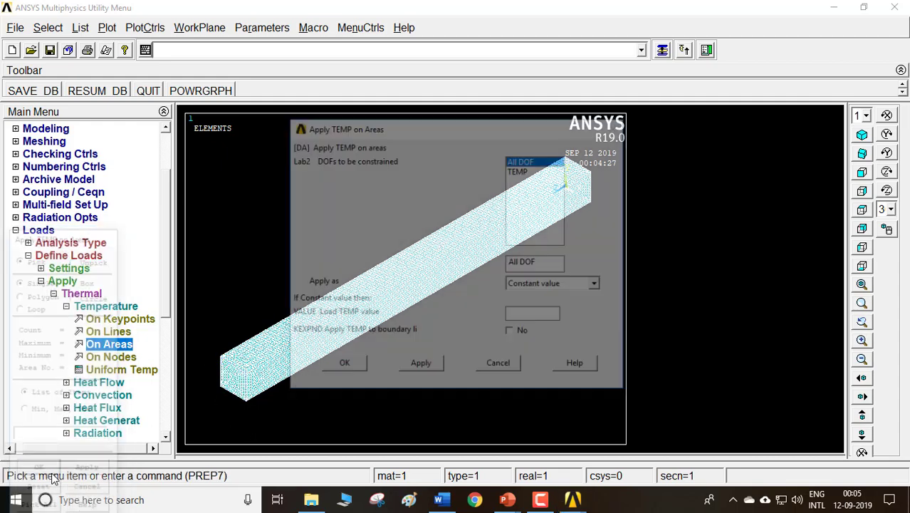
# Step: Constrain the TEMP degree of freedom on the picked end face with a constant value of 200
pyautogui.click(525, 172)
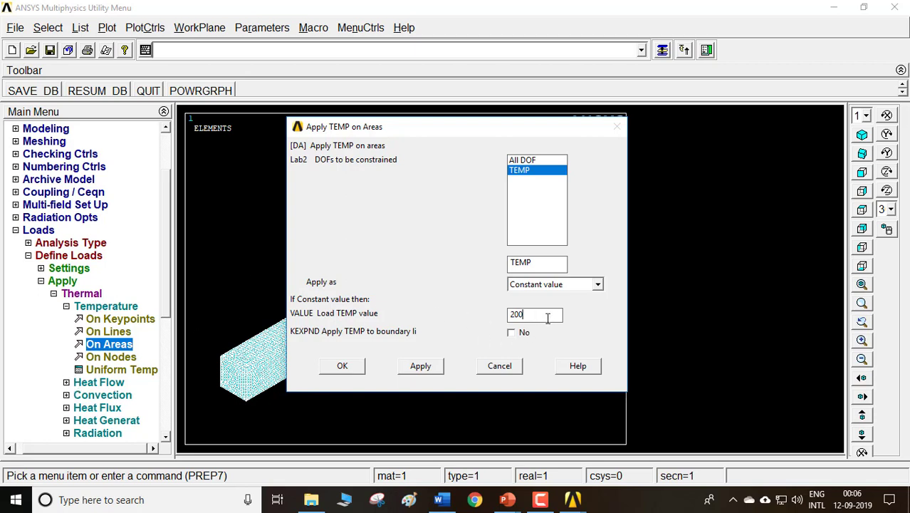
pyautogui.moveTo(529, 315); pyautogui.dragTo(484, 315)
pyautogui.click(342, 366)
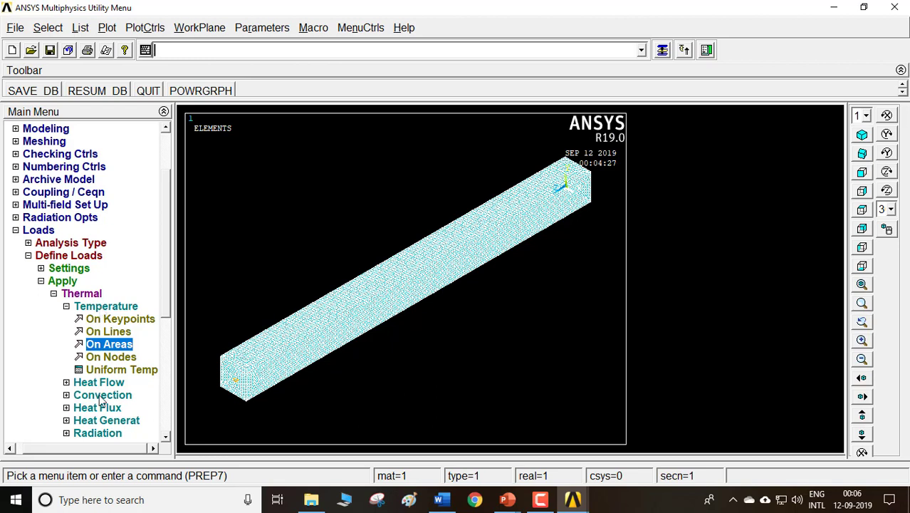
# Step: Open the thermal convection load commands in place of the temperature ones and plot the model's volumes
pyautogui.click(114, 306)
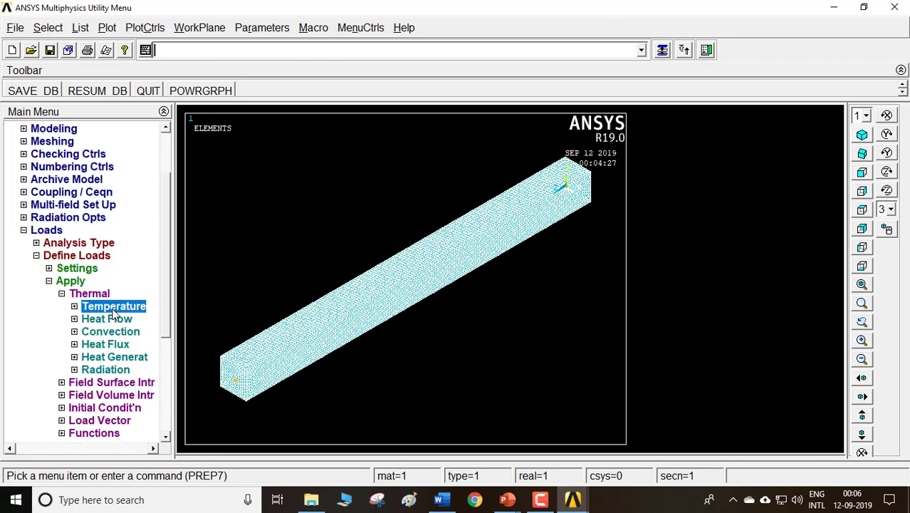
pyautogui.click(112, 332)
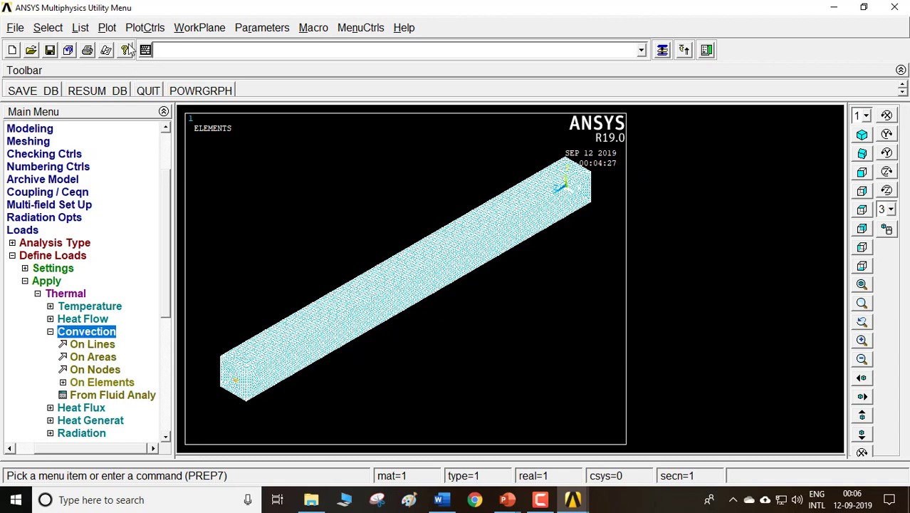
pyautogui.click(108, 29)
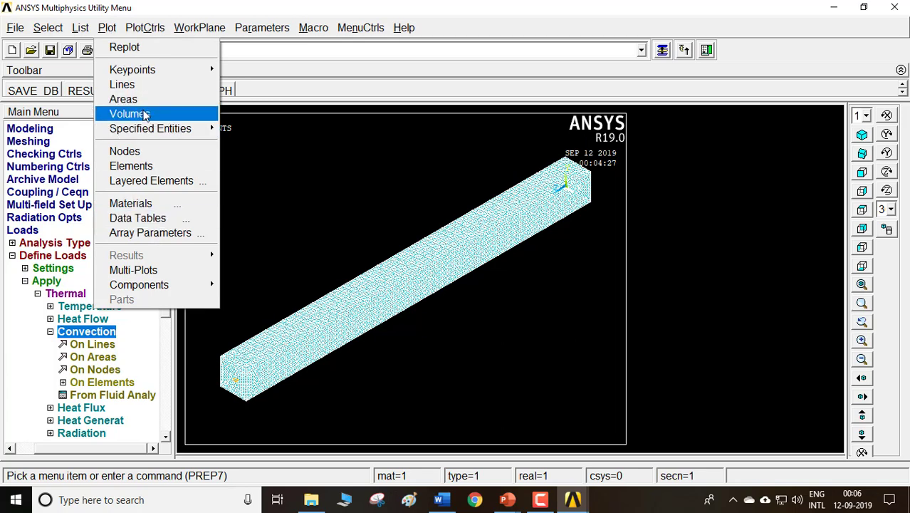
pyautogui.click(143, 113)
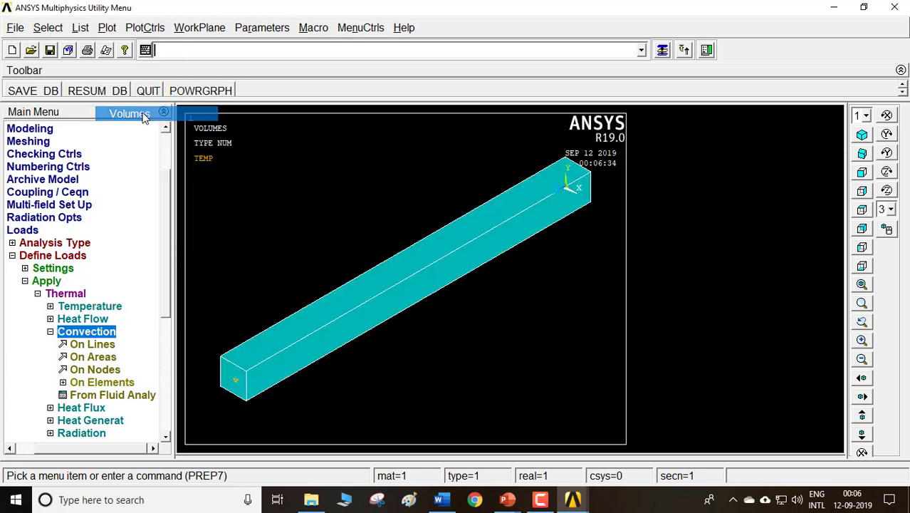
pyautogui.click(92, 357)
pyautogui.click(355, 298)
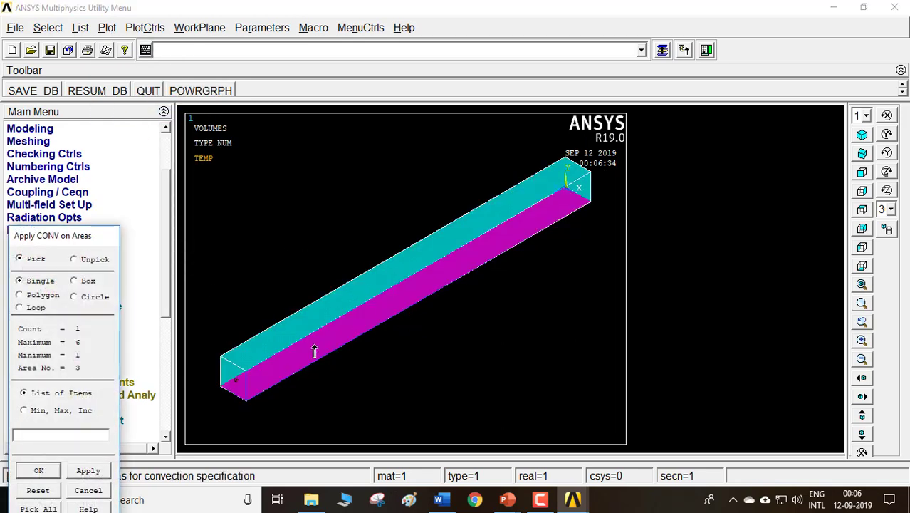
pyautogui.click(403, 293)
pyautogui.click(397, 281)
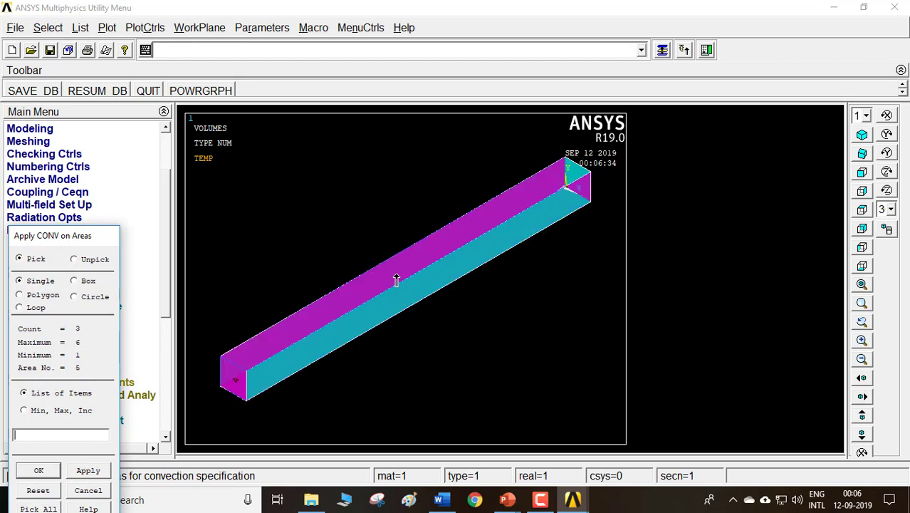
pyautogui.click(397, 281)
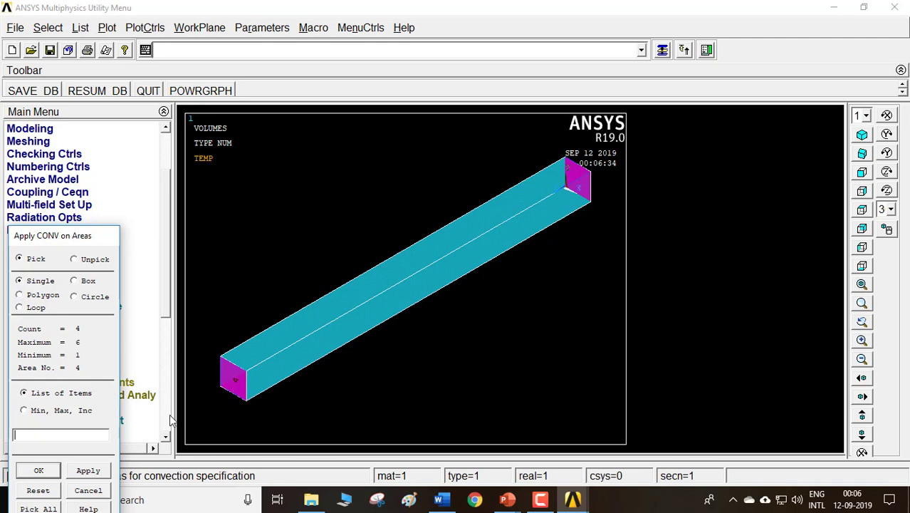
pyautogui.click(89, 490)
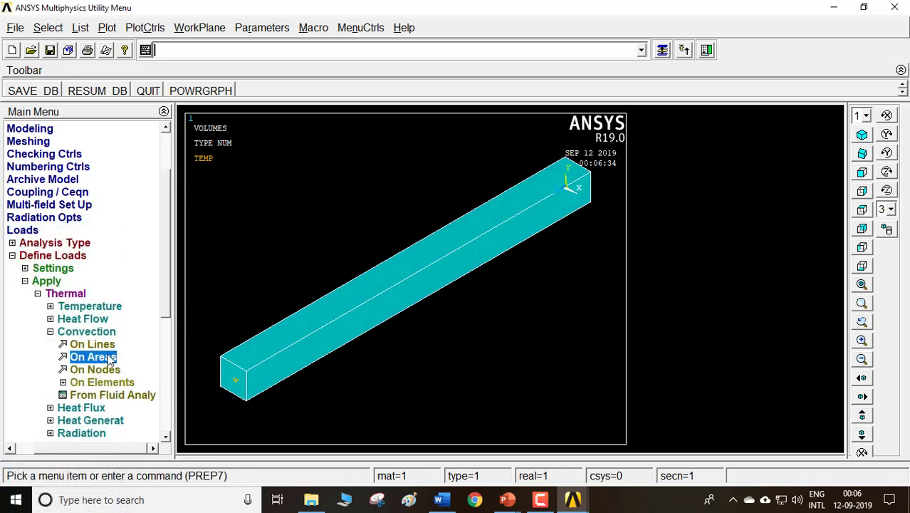
pyautogui.click(108, 354)
pyautogui.click(396, 284)
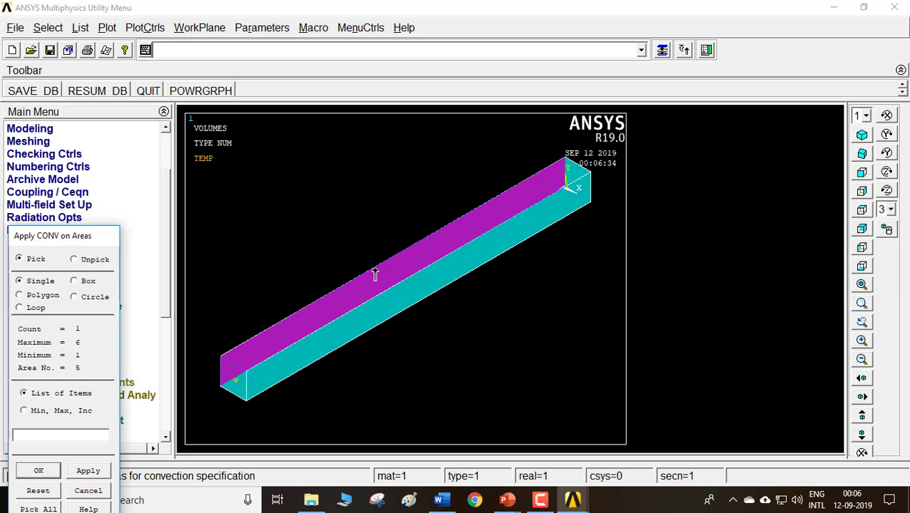
pyautogui.click(399, 313)
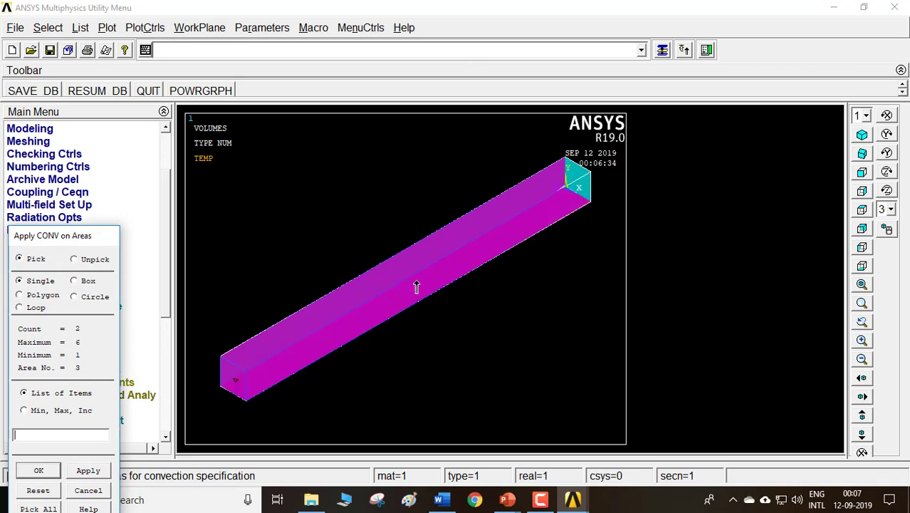
pyautogui.click(416, 287)
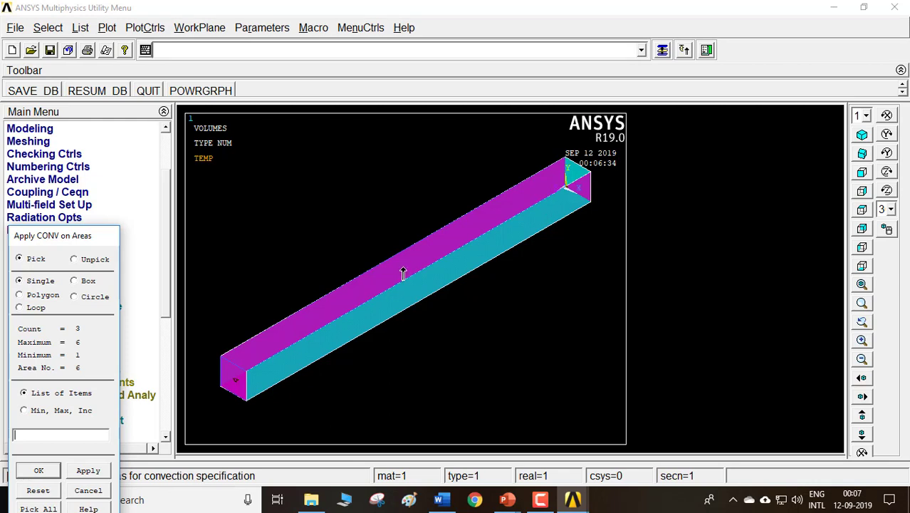
pyautogui.click(403, 274)
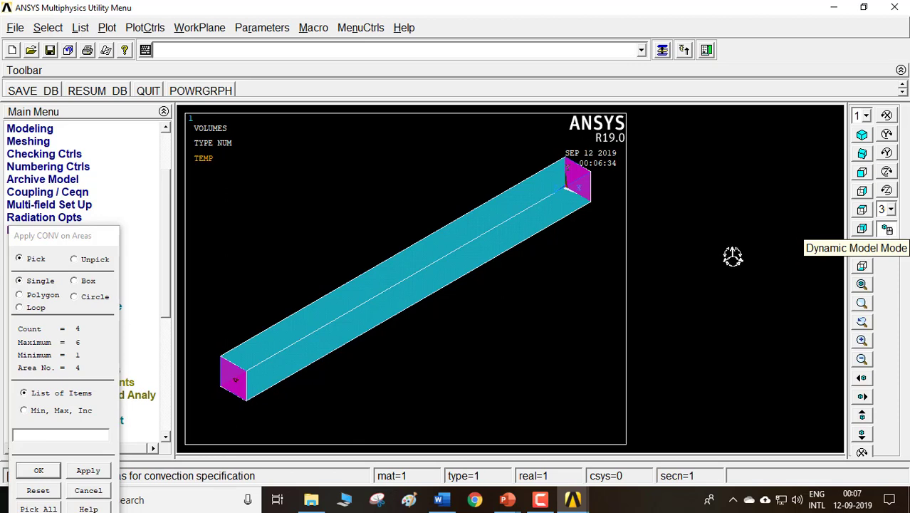
# Step: Examine the picked side faces of the block from several angles, restore the isometric view and cancel the convection picking
pyautogui.click(886, 230)
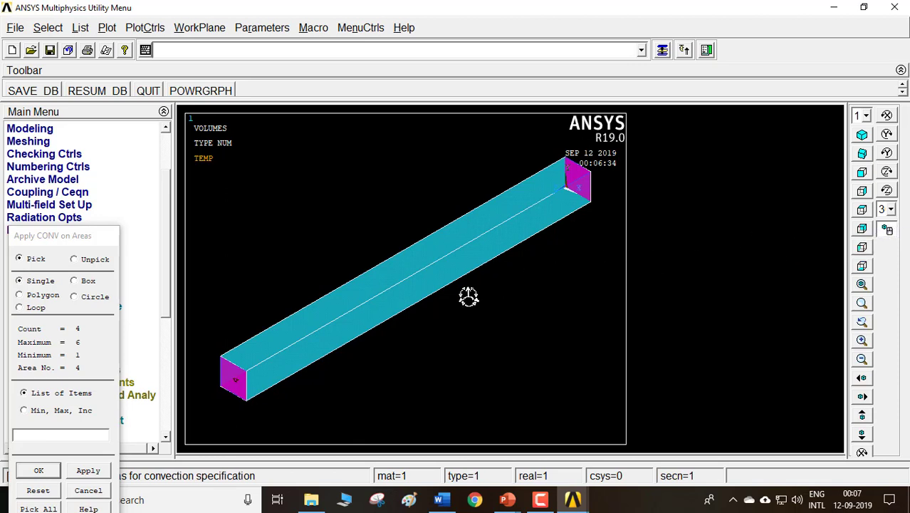
pyautogui.moveTo(468, 297)
pyautogui.mouseDown(button='right')
pyautogui.moveTo(488, 301)
pyautogui.moveTo(557, 280)
pyautogui.mouseUp(button='right')
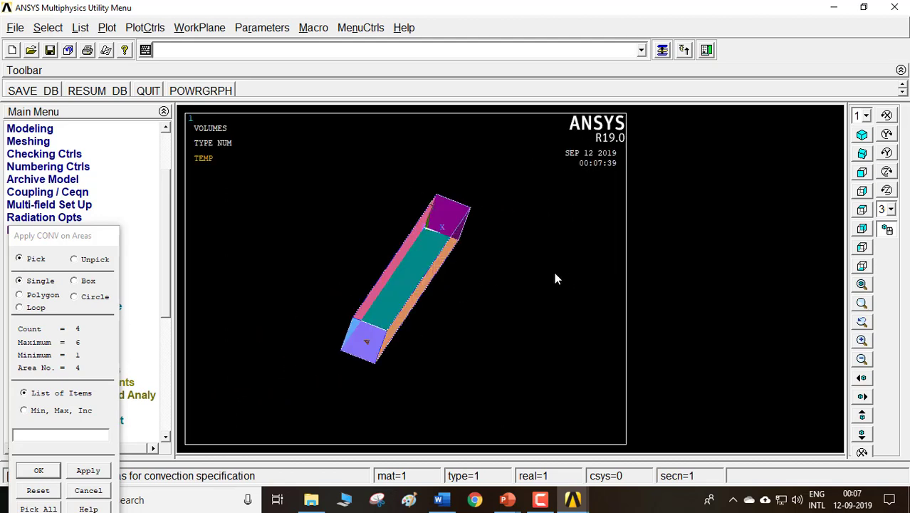
pyautogui.moveTo(557, 279)
pyautogui.mouseDown()
pyautogui.moveTo(508, 270)
pyautogui.moveTo(400, 276)
pyautogui.moveTo(584, 266)
pyautogui.moveTo(323, 265)
pyautogui.moveTo(538, 276)
pyautogui.mouseUp()
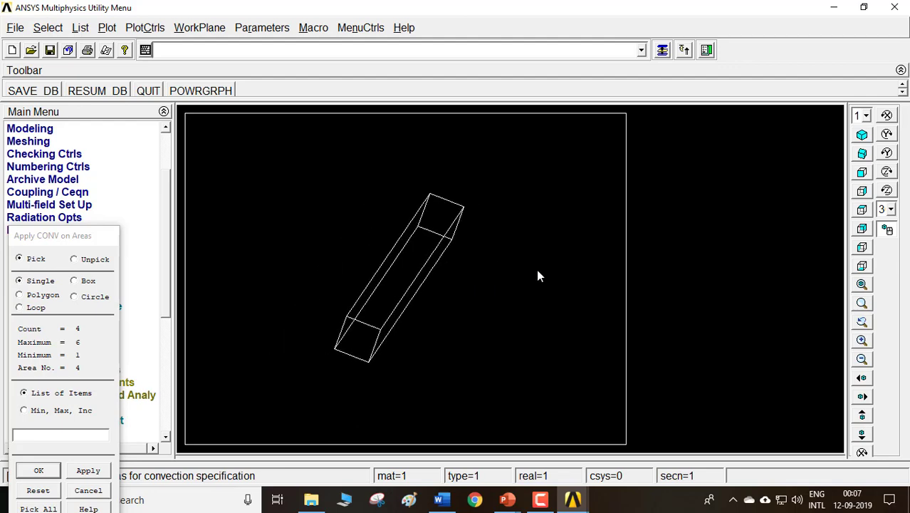
pyautogui.moveTo(538, 271); pyautogui.dragTo(427, 265, button='right')
pyautogui.moveTo(490, 286); pyautogui.dragTo(498, 227, button='right')
pyautogui.moveTo(427, 331); pyautogui.dragTo(484, 249, button='right')
pyautogui.moveTo(427, 299)
pyautogui.mouseDown(button='right')
pyautogui.moveTo(499, 213)
pyautogui.moveTo(451, 236)
pyautogui.moveTo(476, 433)
pyautogui.moveTo(401, 285)
pyautogui.moveTo(389, 297)
pyautogui.moveTo(406, 367)
pyautogui.moveTo(396, 350)
pyautogui.moveTo(492, 366)
pyautogui.mouseUp(button='right')
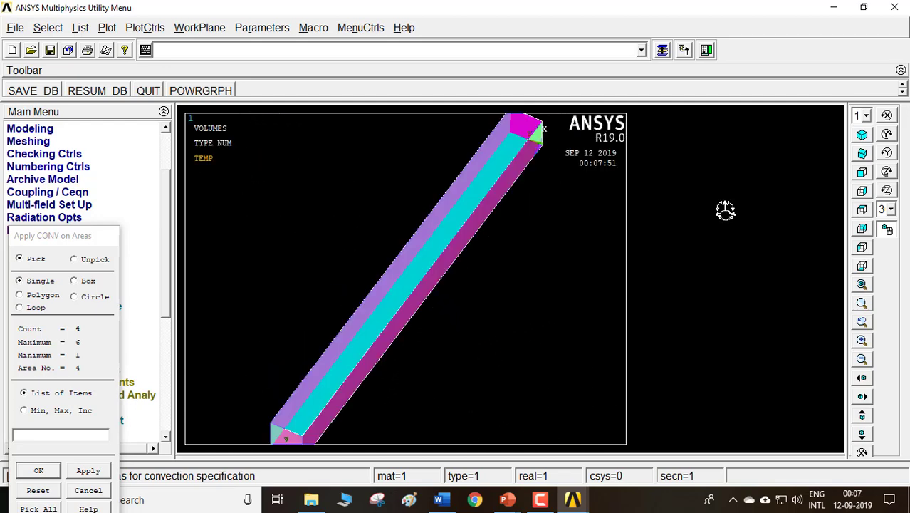
pyautogui.click(862, 135)
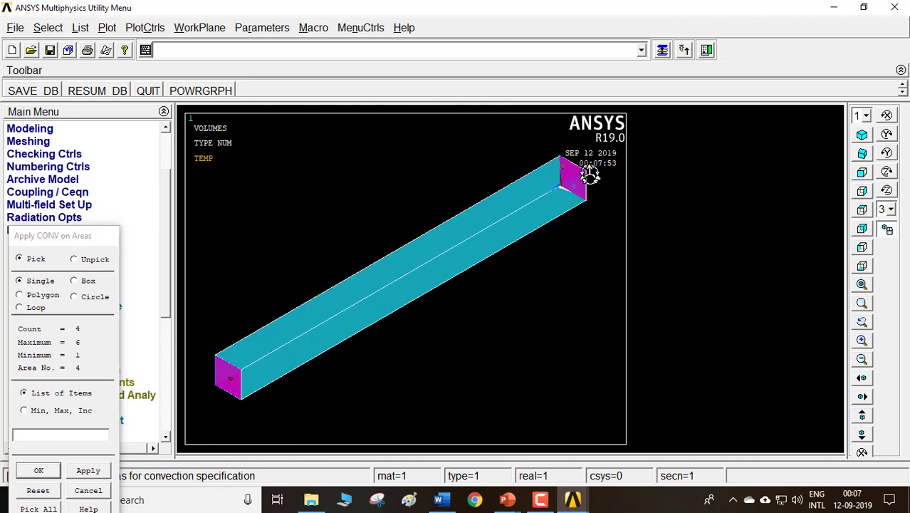
pyautogui.click(100, 491)
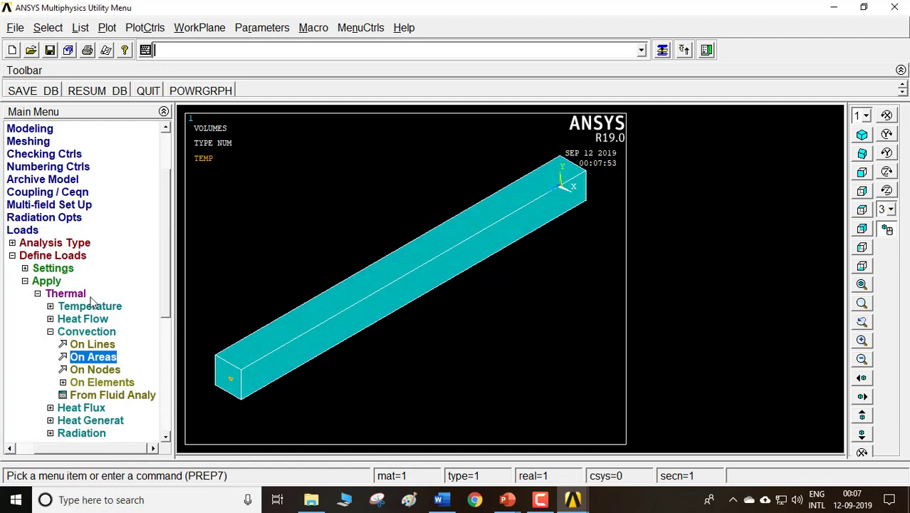
# Step: Pick the block's four long side faces for a convection load on areas, leaving out both square end faces
pyautogui.click(100, 359)
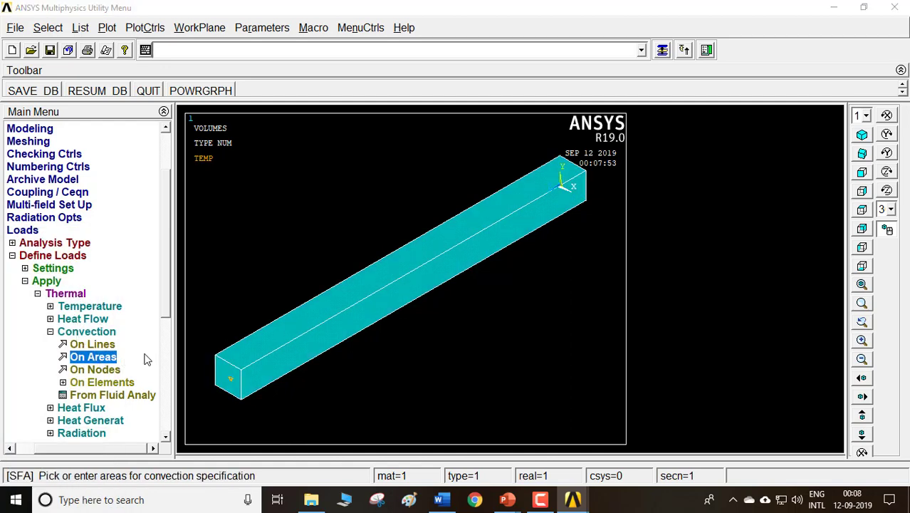
pyautogui.click(387, 285)
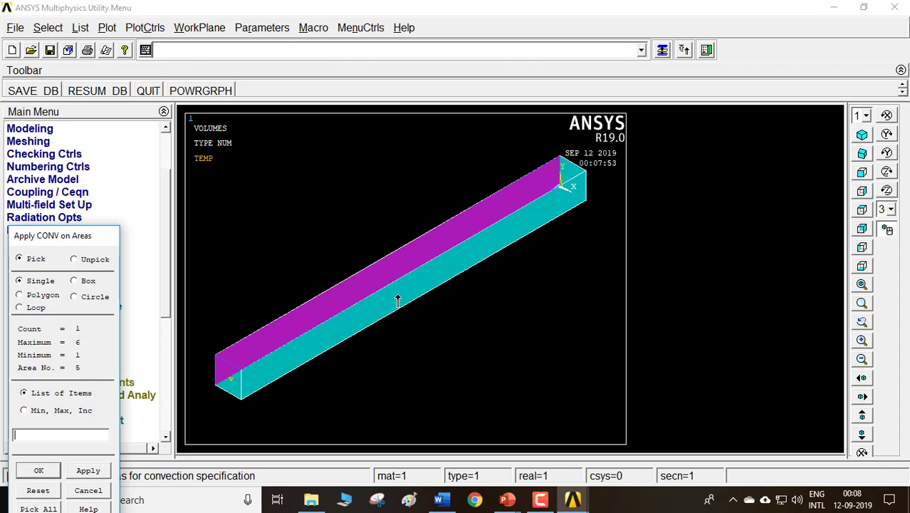
pyautogui.click(397, 300)
pyautogui.click(397, 295)
pyautogui.click(393, 272)
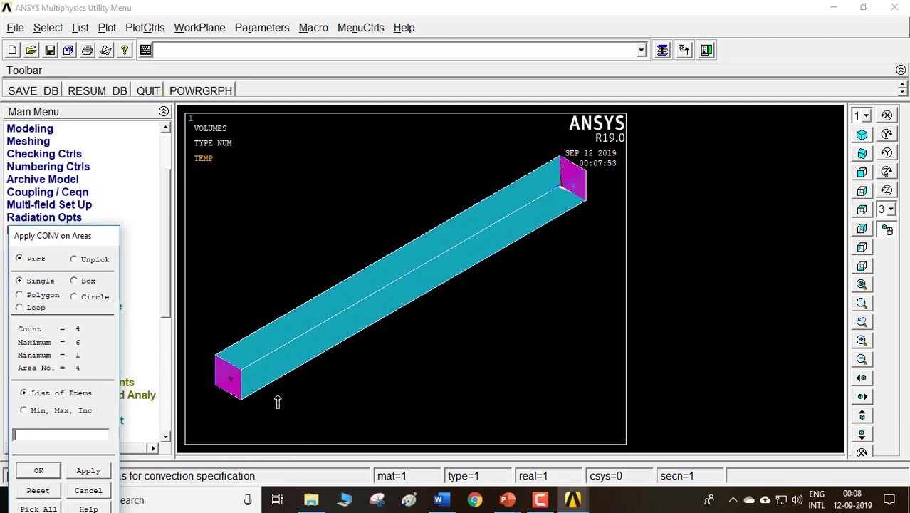
pyautogui.click(40, 471)
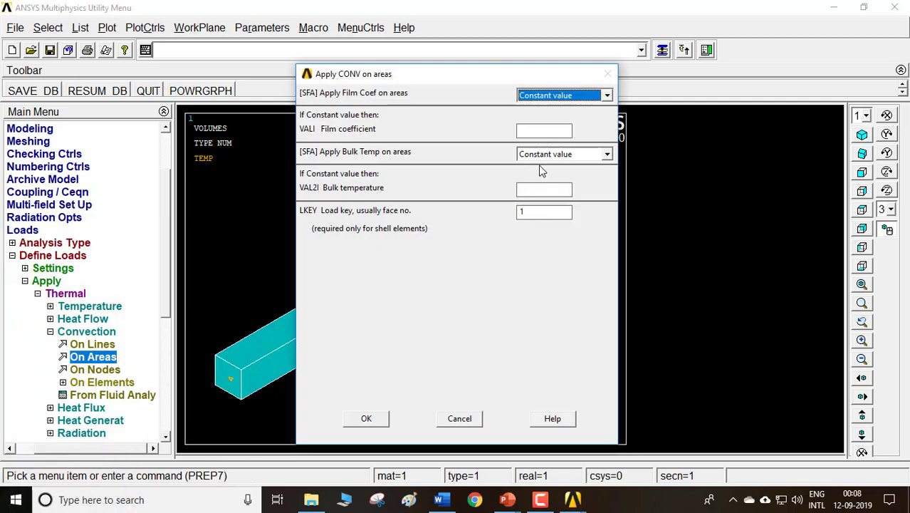
# Step: Switch to PowerPoint to review the ambient temperature and convection coefficient on the boundary conditions slide, and return to ANSYS
pyautogui.click(443, 501)
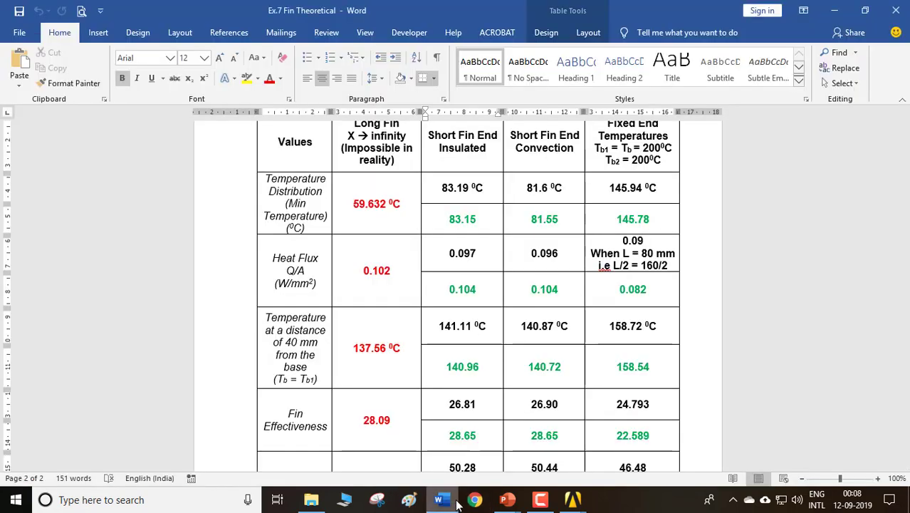
pyautogui.click(443, 501)
pyautogui.moveTo(507, 500)
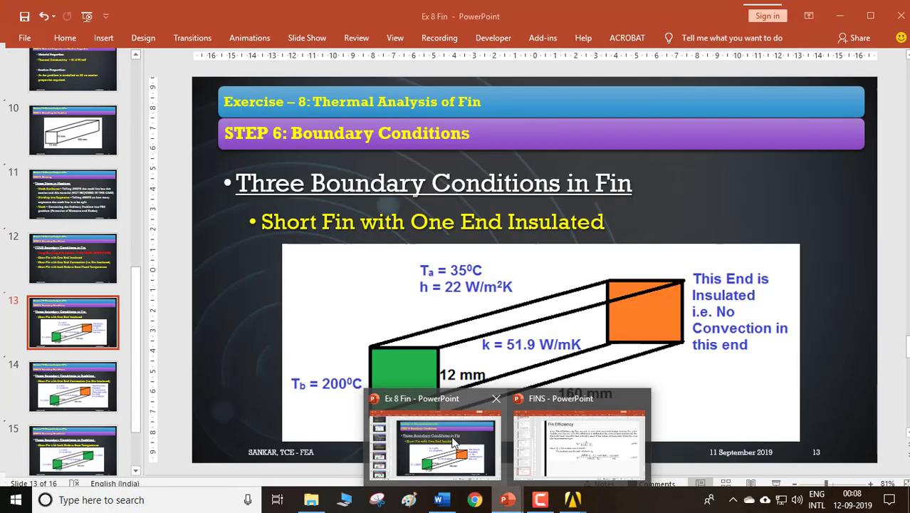
pyautogui.click(454, 442)
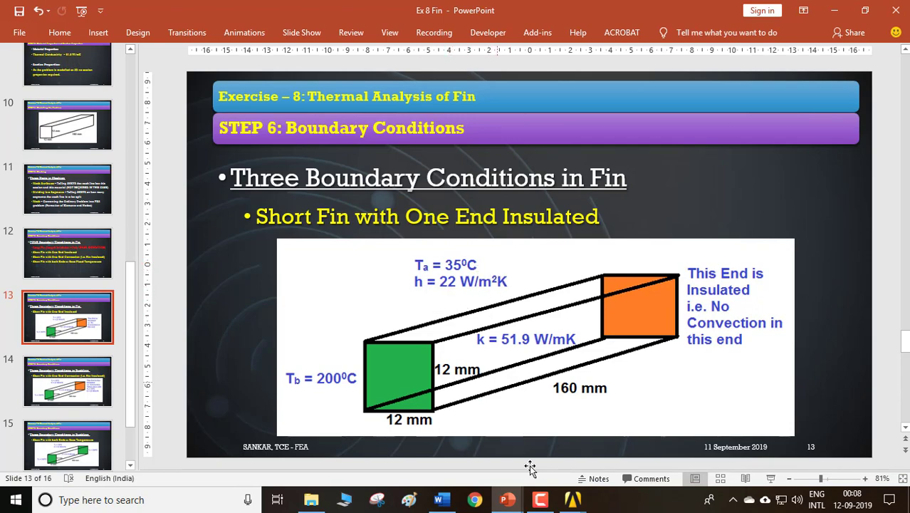
pyautogui.moveTo(572, 502)
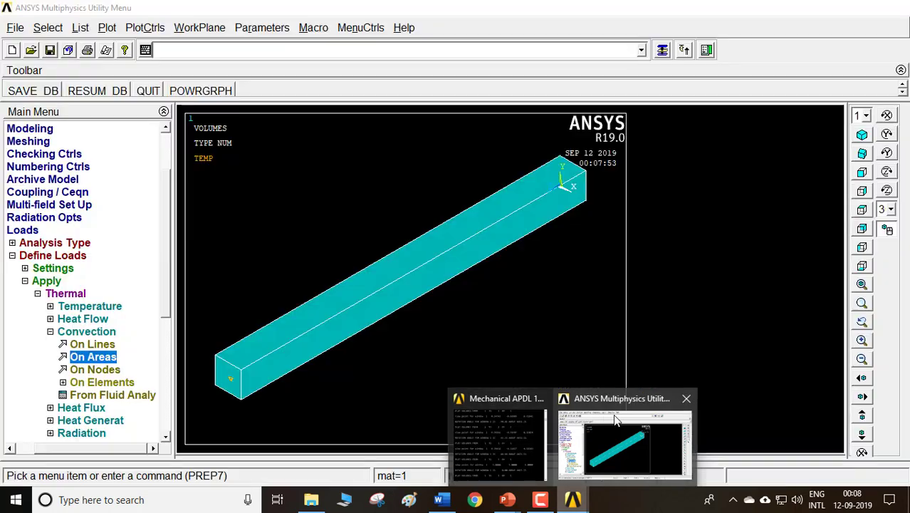
pyautogui.click(624, 445)
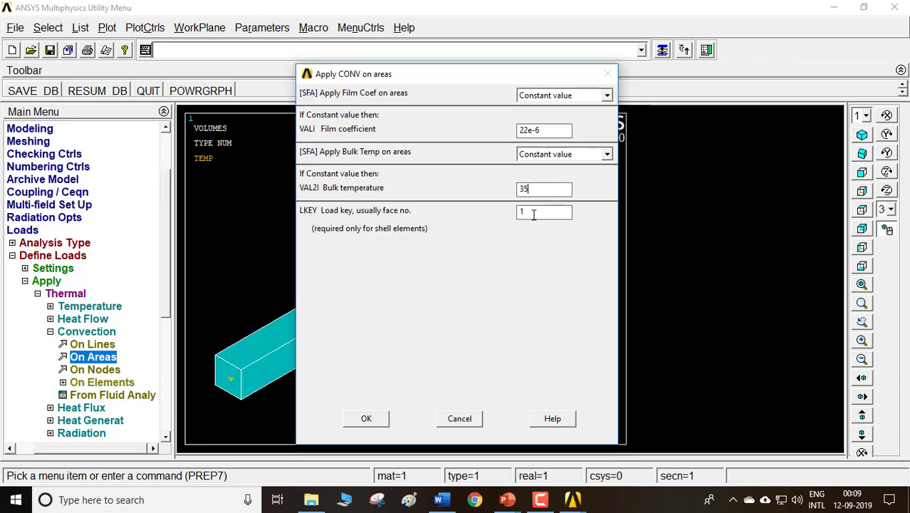
# Step: Apply convection to the picked side faces with constant film coefficient 22e-6 and bulk temperature 35, and collapse the load commands
pyautogui.click(367, 418)
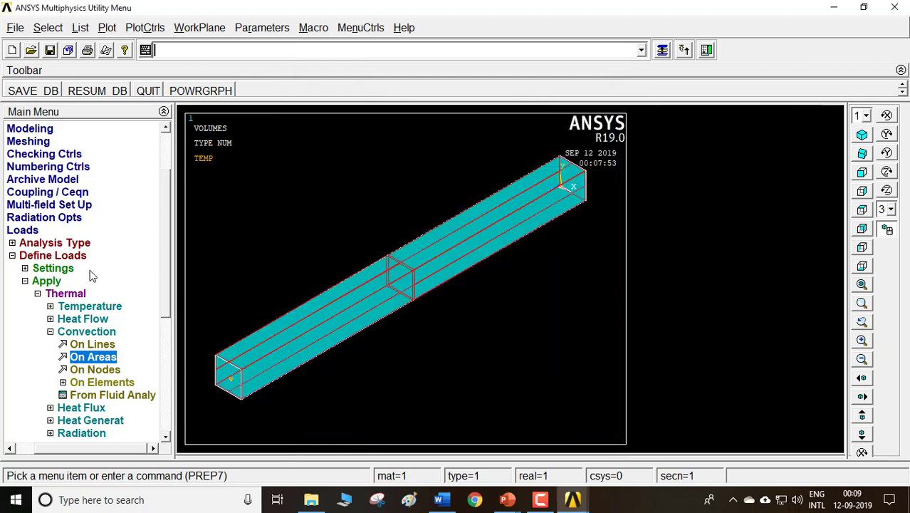
pyautogui.doubleClick(54, 280)
pyautogui.doubleClick(50, 232)
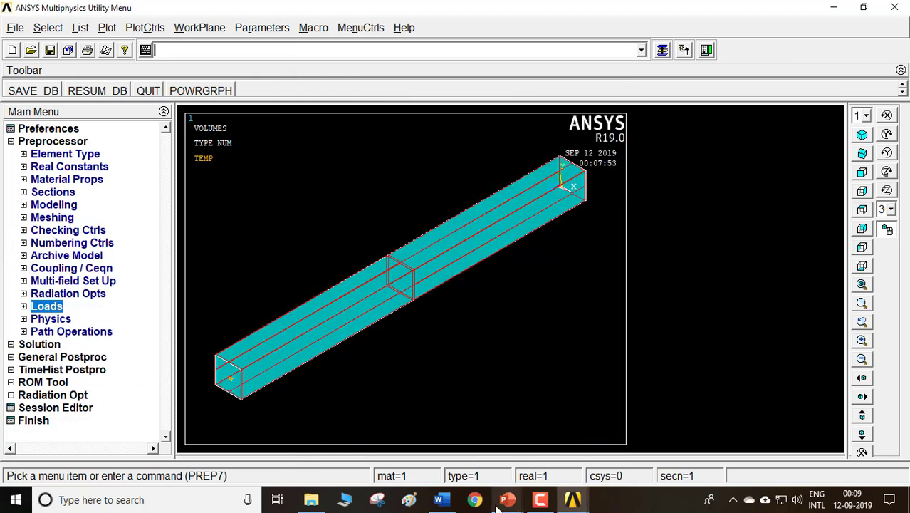
# Step: Check the Ex 8 Fin slides in PowerPoint, return to ANSYS and solve the current load step, closing the solution notice and status listing
pyautogui.moveTo(507, 499)
pyautogui.click(447, 431)
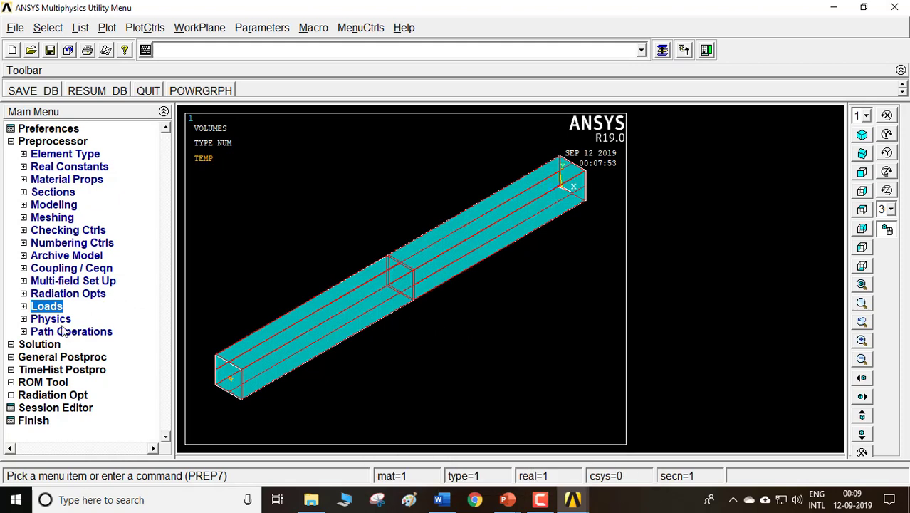
pyautogui.click(39, 344)
pyautogui.click(45, 245)
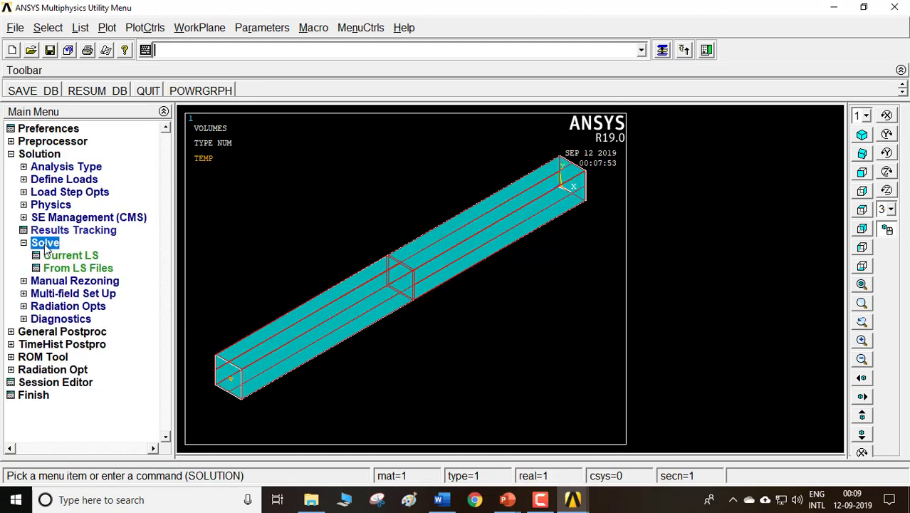
pyautogui.click(70, 255)
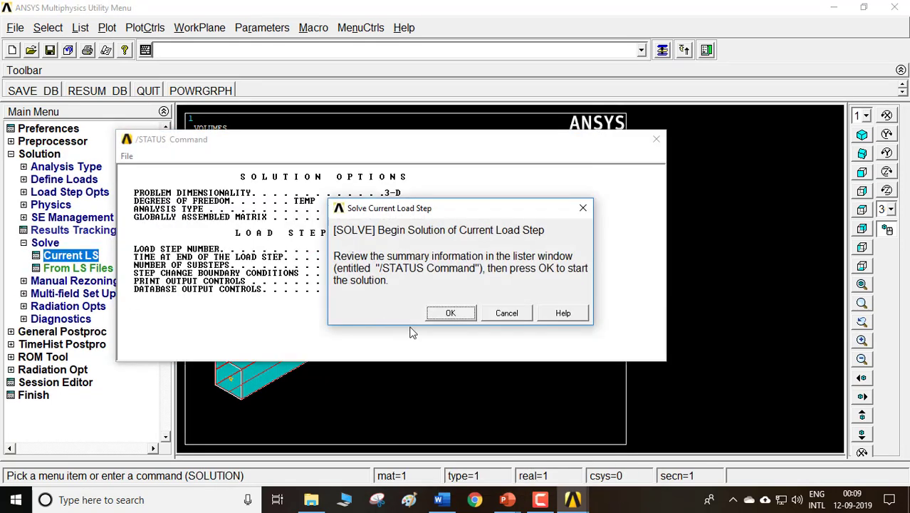
pyautogui.click(458, 314)
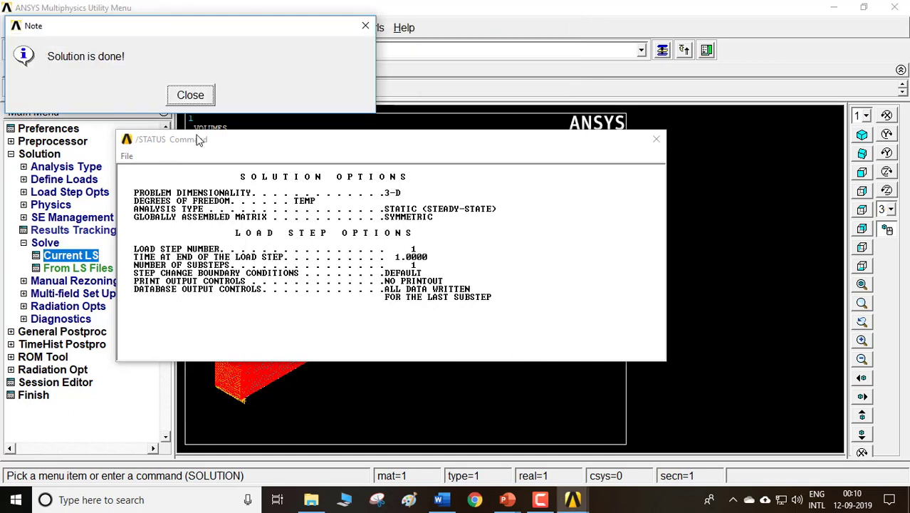
pyautogui.click(190, 95)
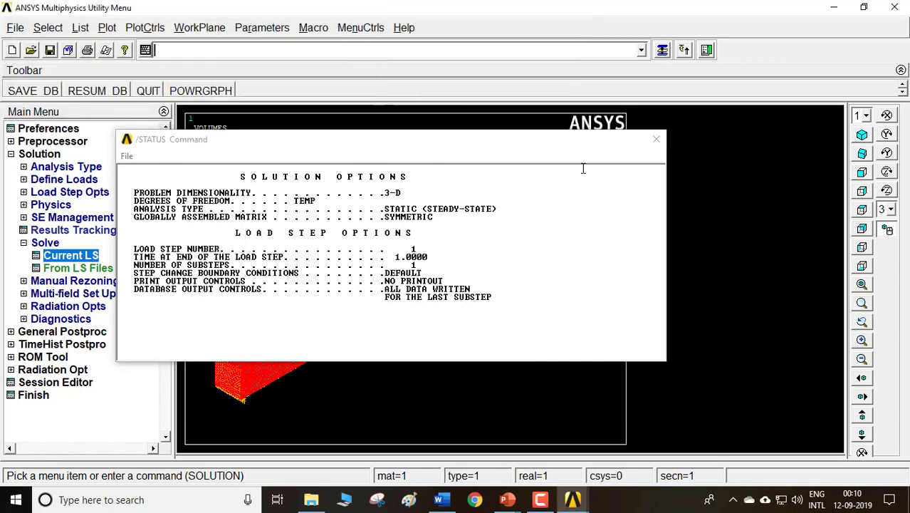
pyautogui.click(656, 139)
# Step: Open the general postprocessor, review the Short Fin End Insulated column of the Word theoretical table, and return to ANSYS
pyautogui.click(78, 333)
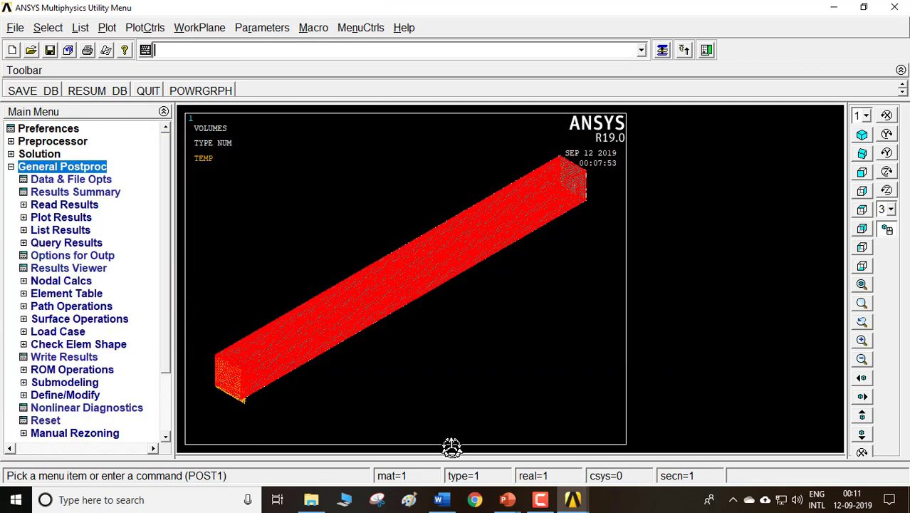
pyautogui.click(449, 501)
pyautogui.scroll(1, 476, 212)
pyautogui.moveTo(505, 219); pyautogui.dragTo(488, 215)
pyautogui.scroll(-1, 468, 219)
pyautogui.scroll(-1, 467, 219)
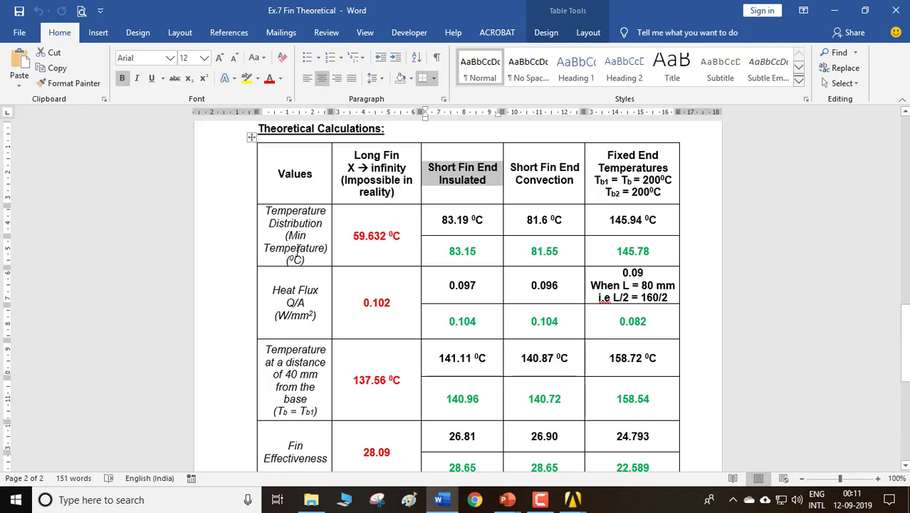
pyautogui.click(451, 260)
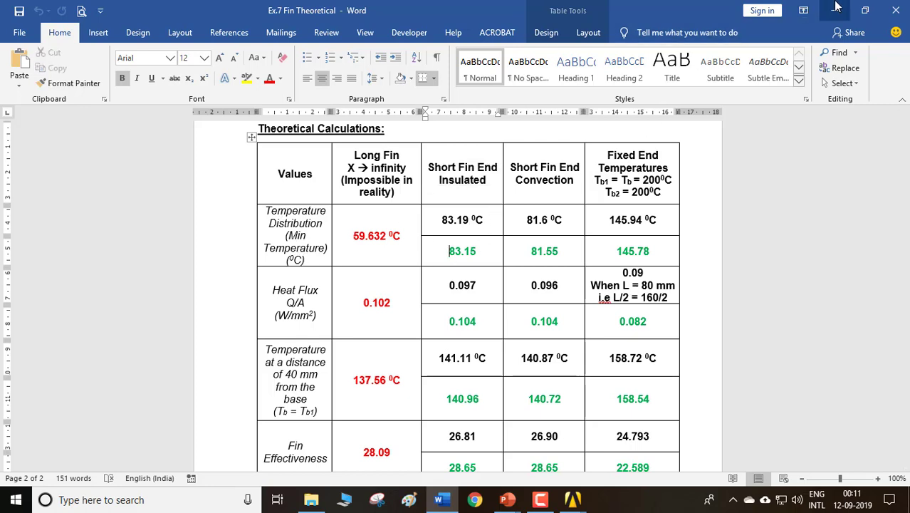
pyautogui.click(837, 6)
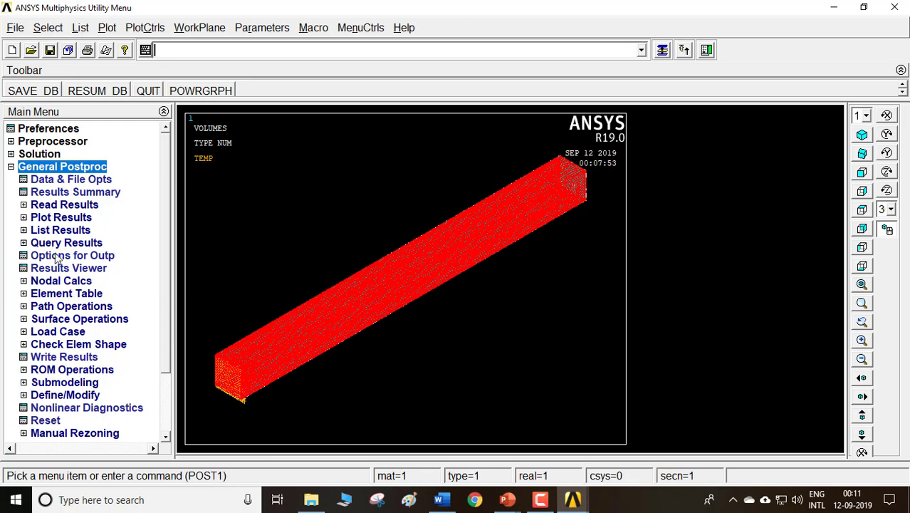
# Step: Plot the nodal temperature contour of the DOF solution on the fin
pyautogui.click(60, 217)
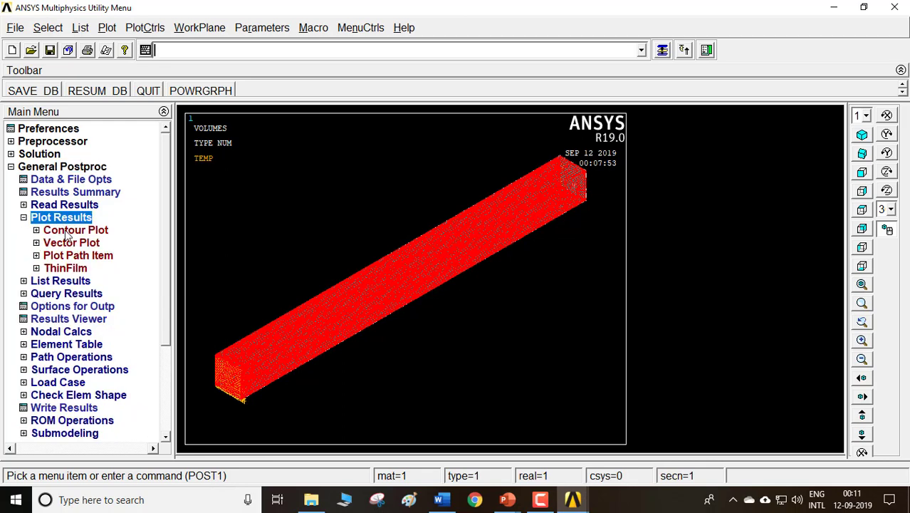
pyautogui.click(74, 231)
pyautogui.click(82, 244)
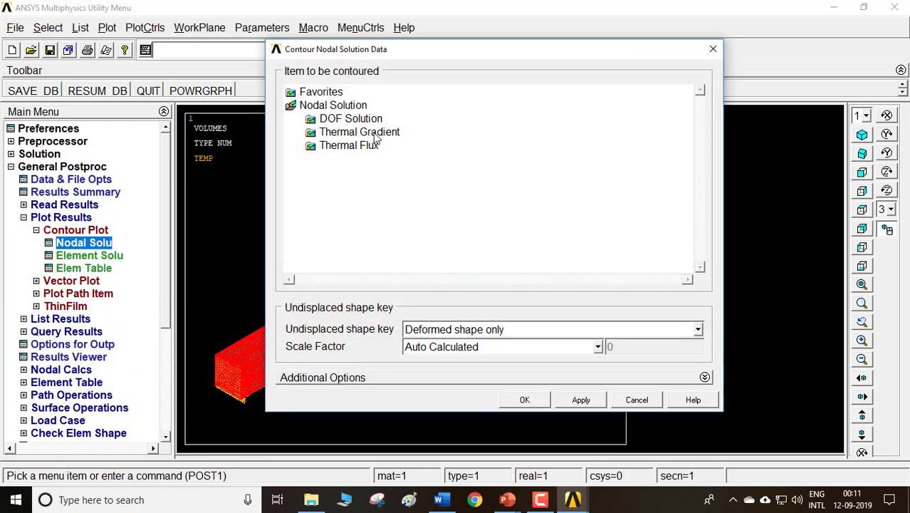
pyautogui.click(371, 119)
pyautogui.click(385, 131)
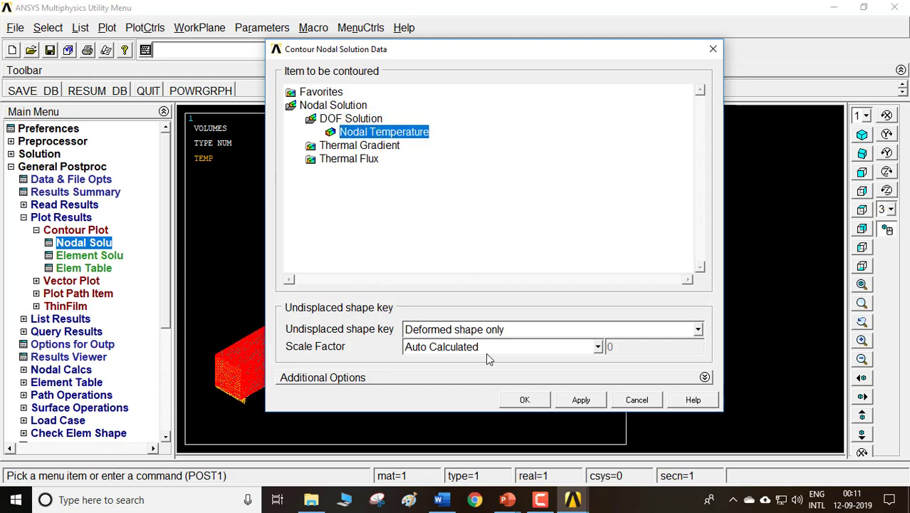
pyautogui.click(524, 400)
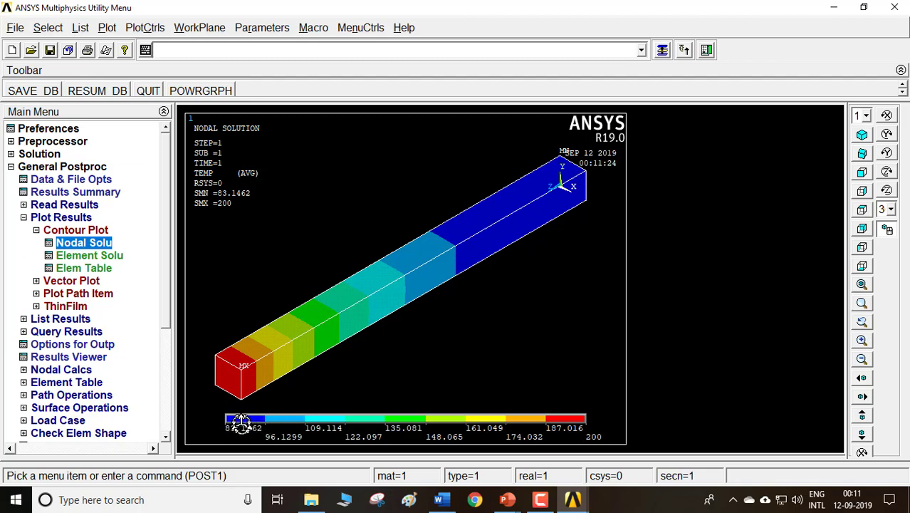
# Step: Switch to Word, set the green insulated-end minimum temperature to 83.1462, compare it with the ANSYS plot, and return to ANSYS
pyautogui.click(439, 499)
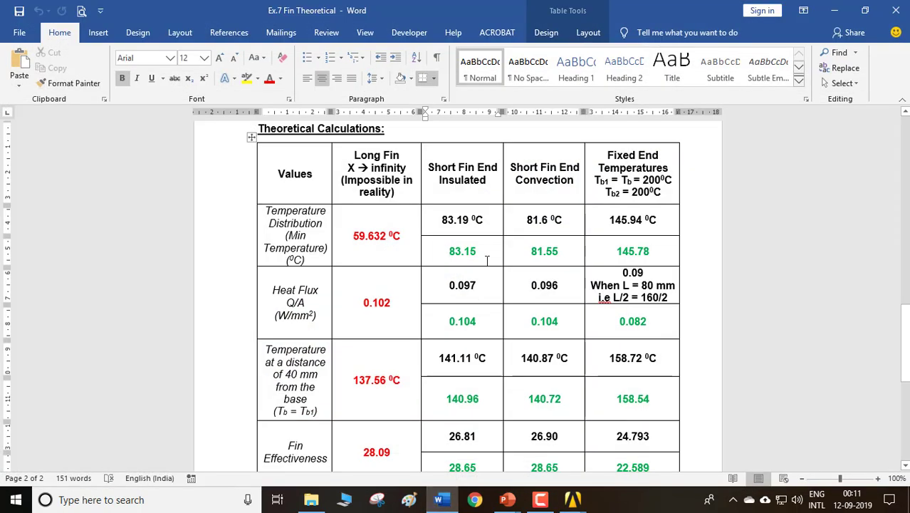
pyautogui.click(486, 247)
pyautogui.press('BackSpace')
pyautogui.write('462')
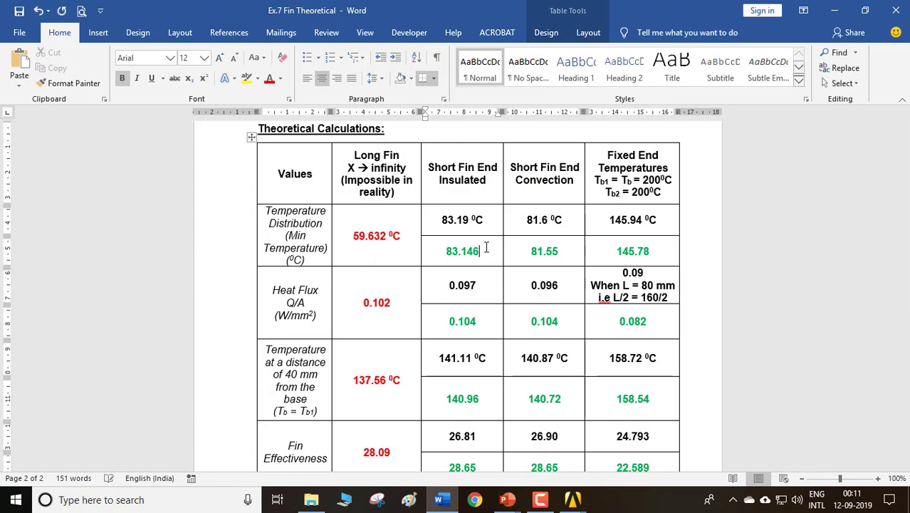
pyautogui.click(450, 502)
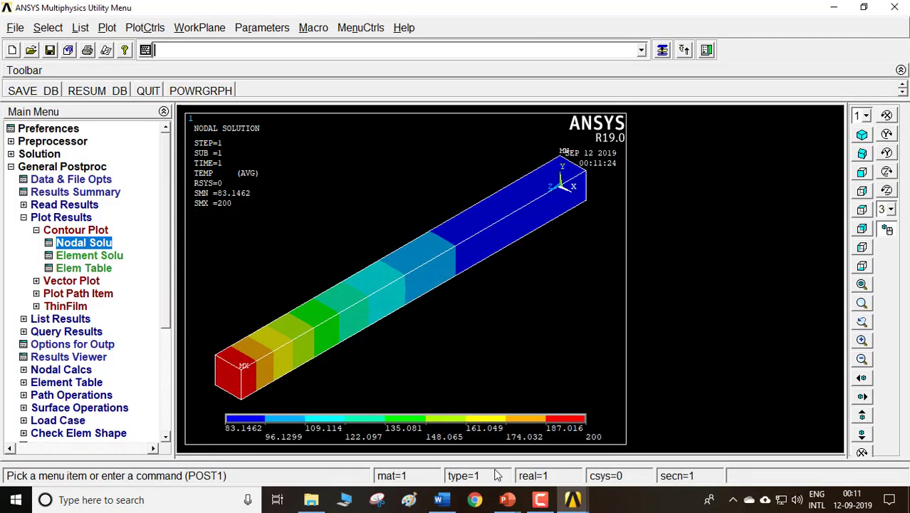
pyautogui.click(449, 502)
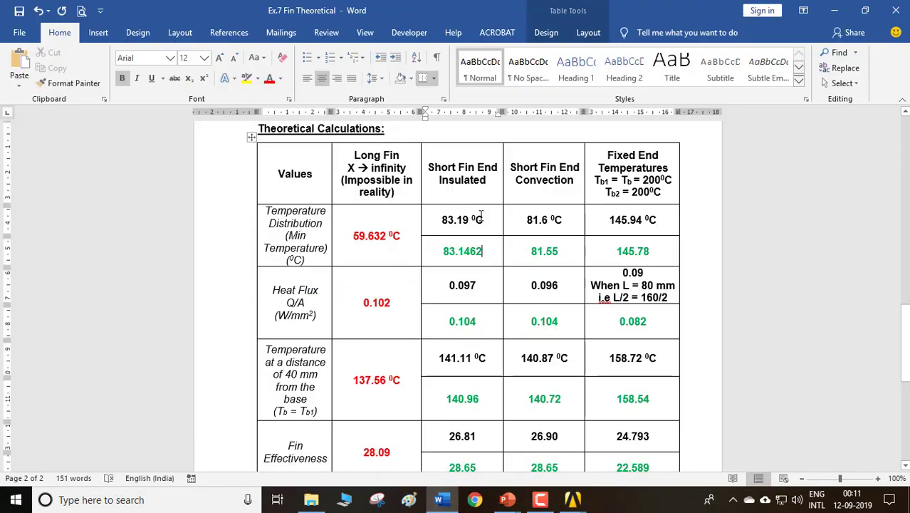
pyautogui.click(439, 501)
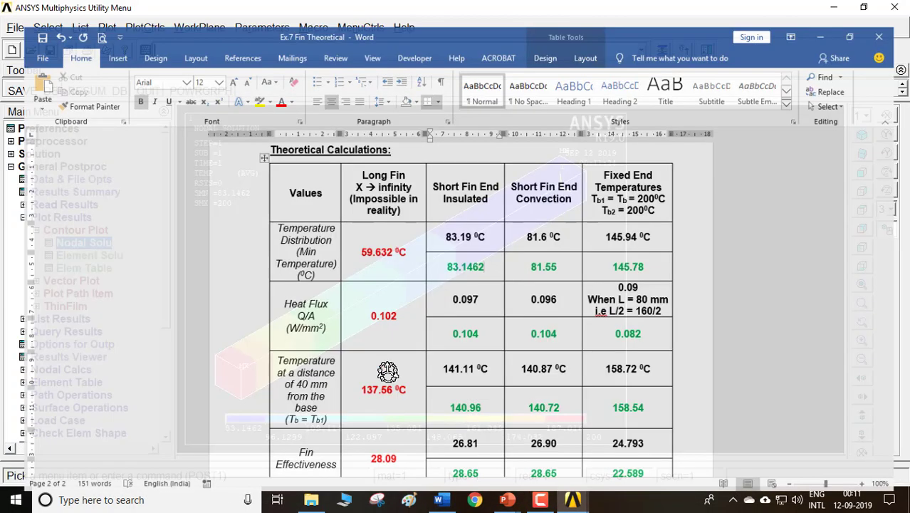
# Step: View the Write Metafile options for the temperature plot, check the heat flux row in the Word table, and return to ANSYS
pyautogui.click(144, 27)
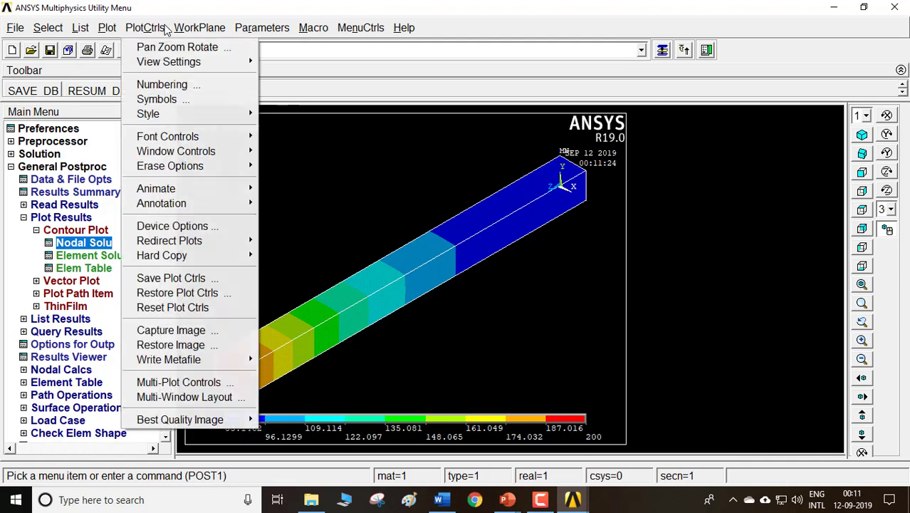
pyautogui.moveTo(186, 360)
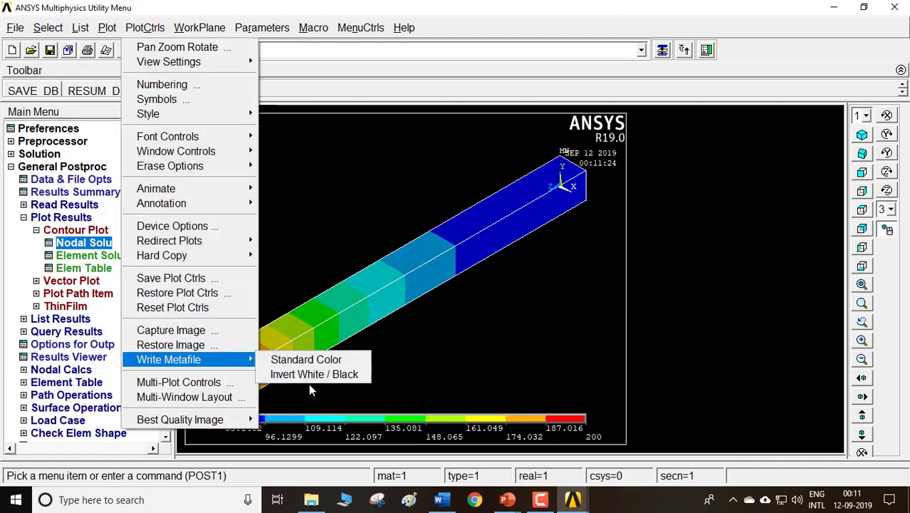
pyautogui.click(431, 331)
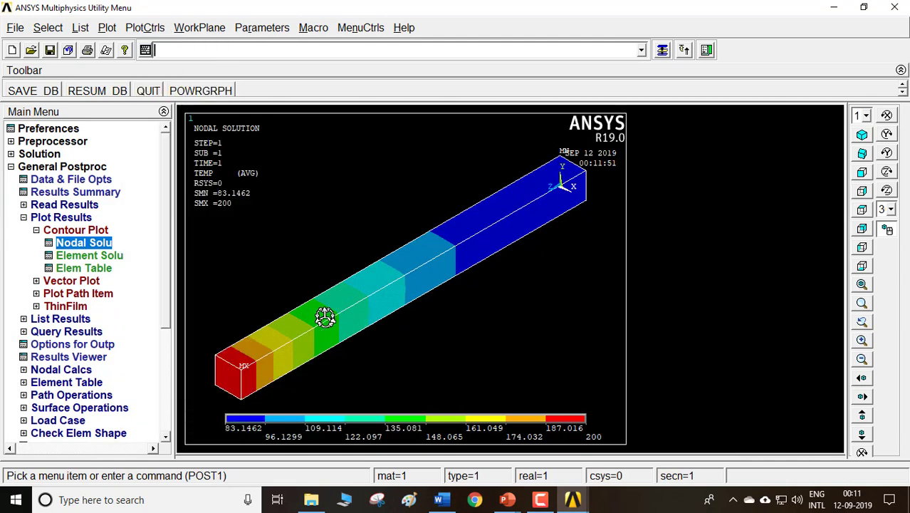
pyautogui.click(441, 499)
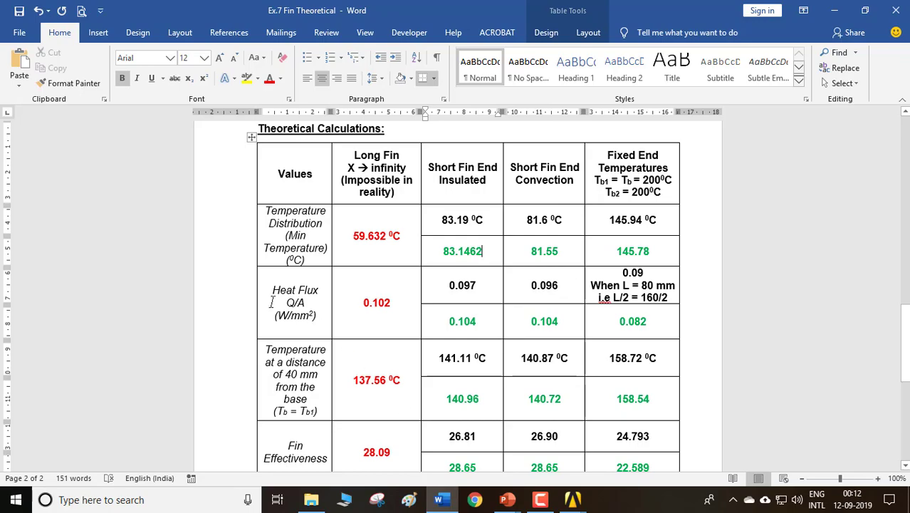
pyautogui.click(442, 501)
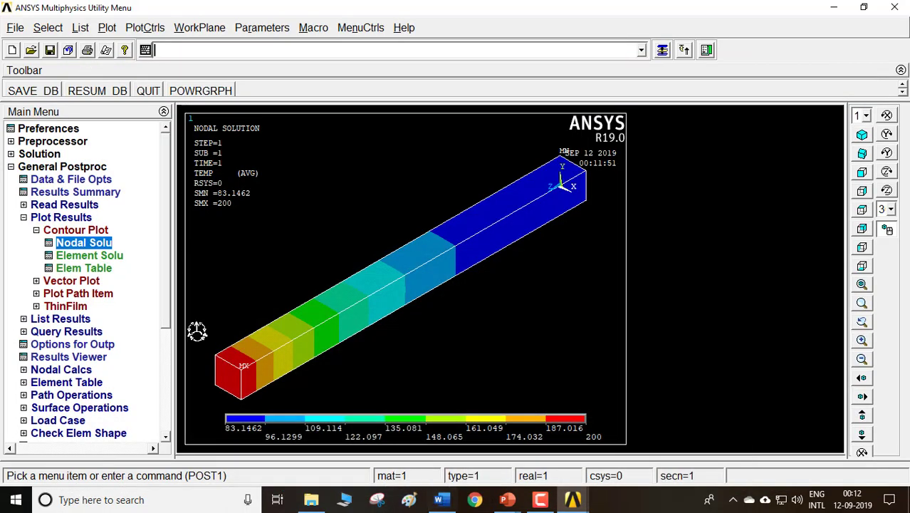
# Step: Plot the nodal contour of the thermal flux vector sum on the fin
pyautogui.click(84, 243)
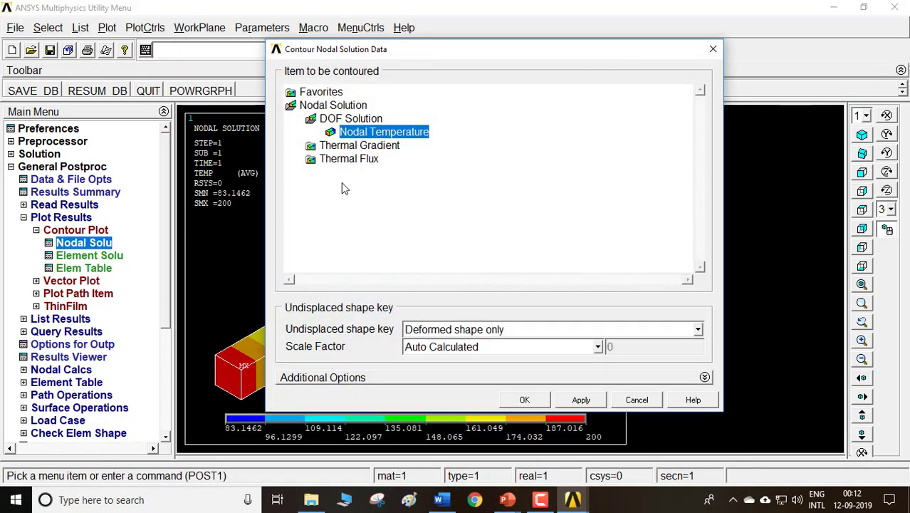
pyautogui.click(349, 146)
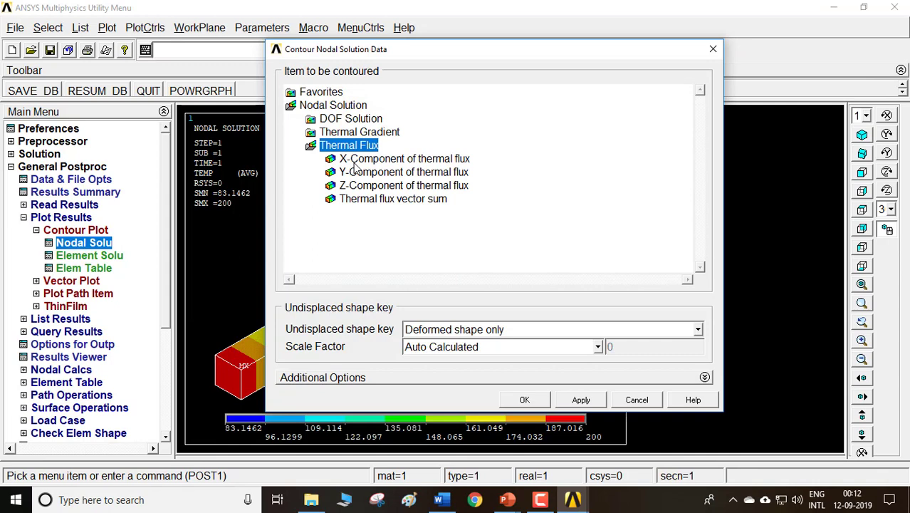
pyautogui.click(381, 202)
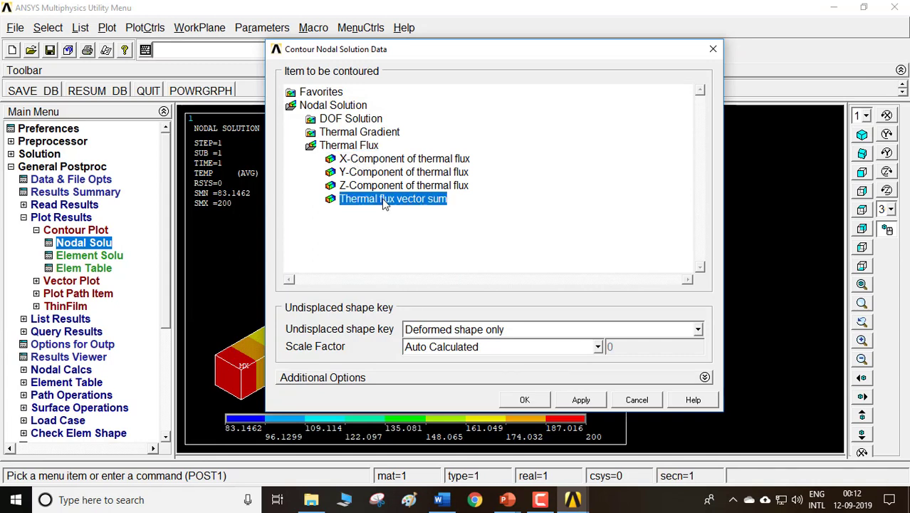
pyautogui.click(527, 398)
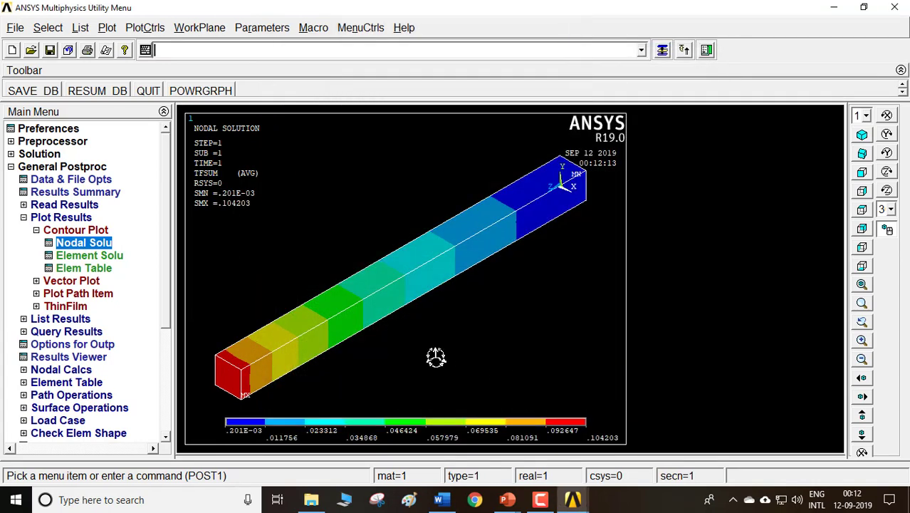
pyautogui.scroll(-1, 318, 329)
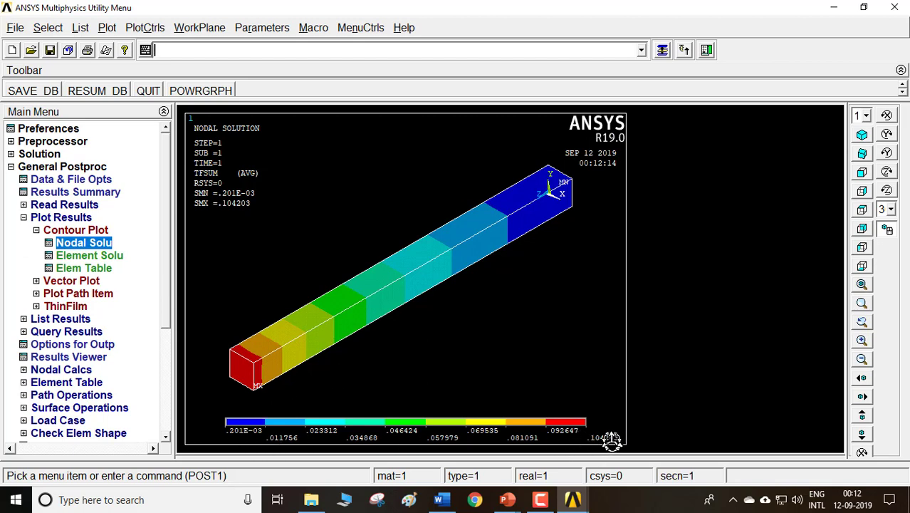
# Step: Compare the flux plot with the insulated-end heat flux in Word, and view the Invert White / Black metafile option in ANSYS
pyautogui.click(440, 499)
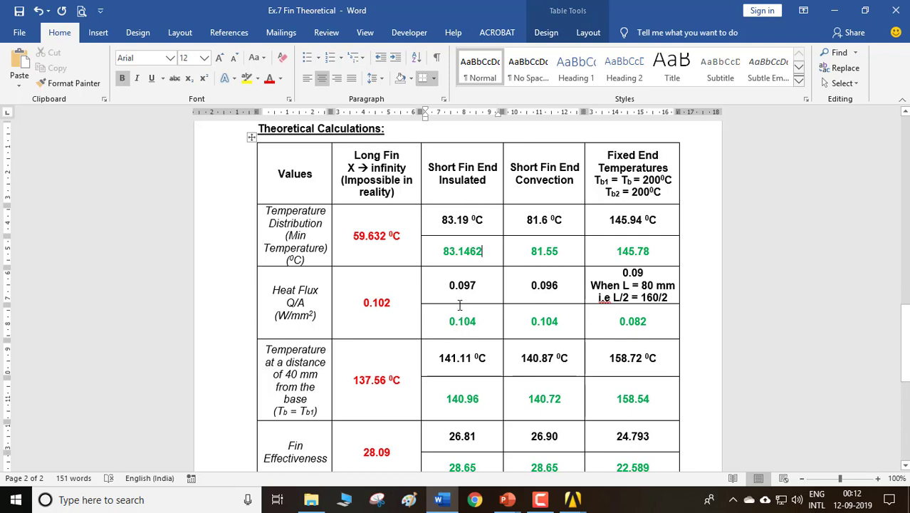
pyautogui.click(441, 499)
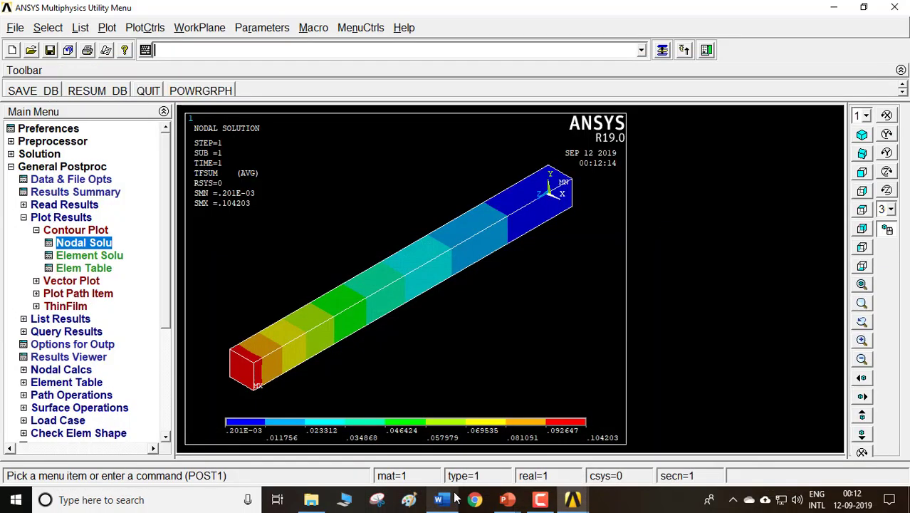
pyautogui.click(144, 28)
pyautogui.moveTo(228, 359)
pyautogui.click(298, 372)
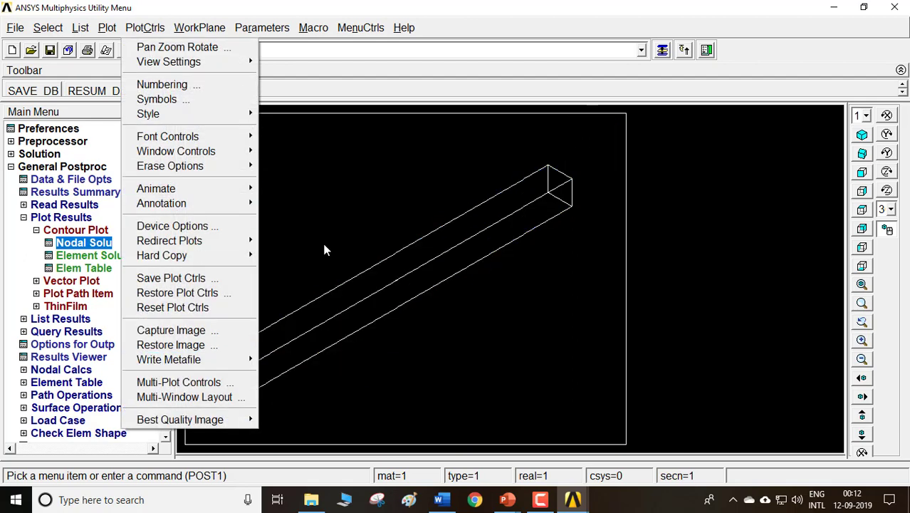
# Step: Review the Word table's heat flux and 40 mm distance temperature rows, and return to ANSYS
pyautogui.click(441, 499)
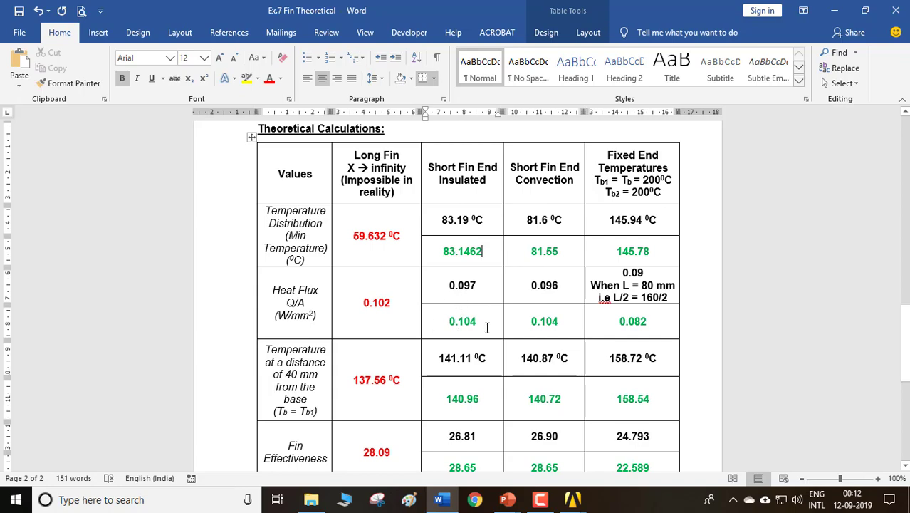
pyautogui.scroll(-3, 484, 324)
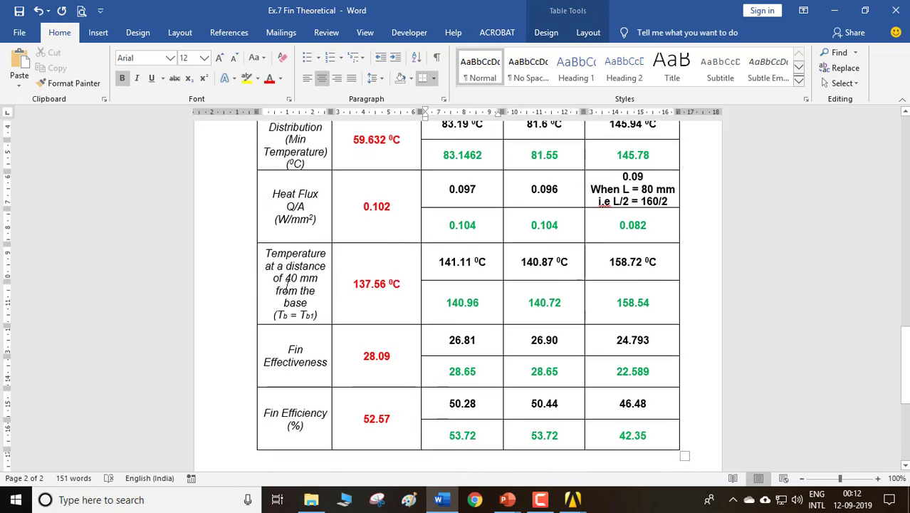
pyautogui.hotkey('alt', 'Tab')
# Step: Start defining a path by nodes and pick the lower front corner node at the hot base end, dismissing the picking note
pyautogui.click(61, 218)
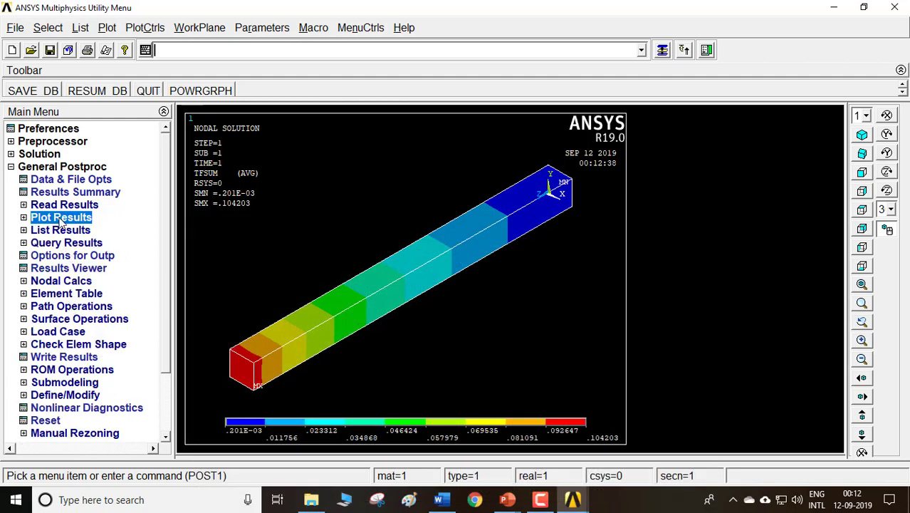
pyautogui.click(99, 308)
pyautogui.click(88, 320)
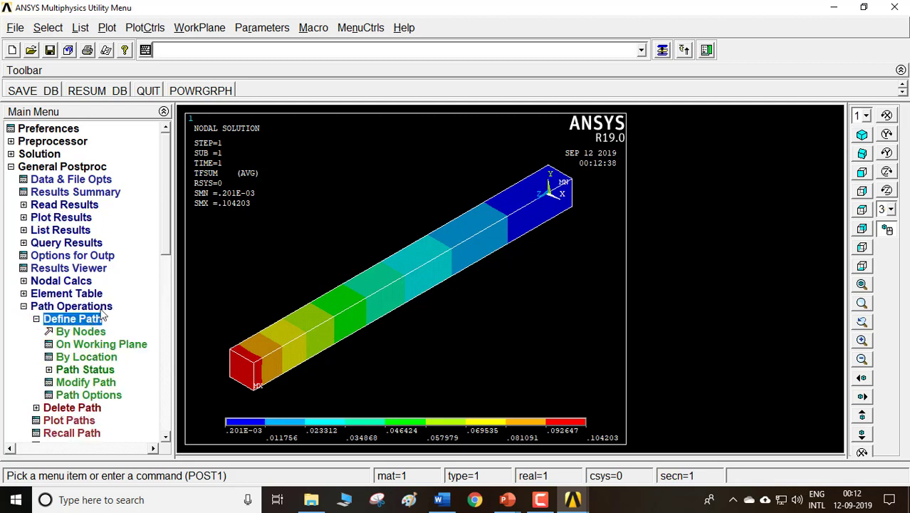
pyautogui.moveTo(168, 249); pyautogui.dragTo(171, 290)
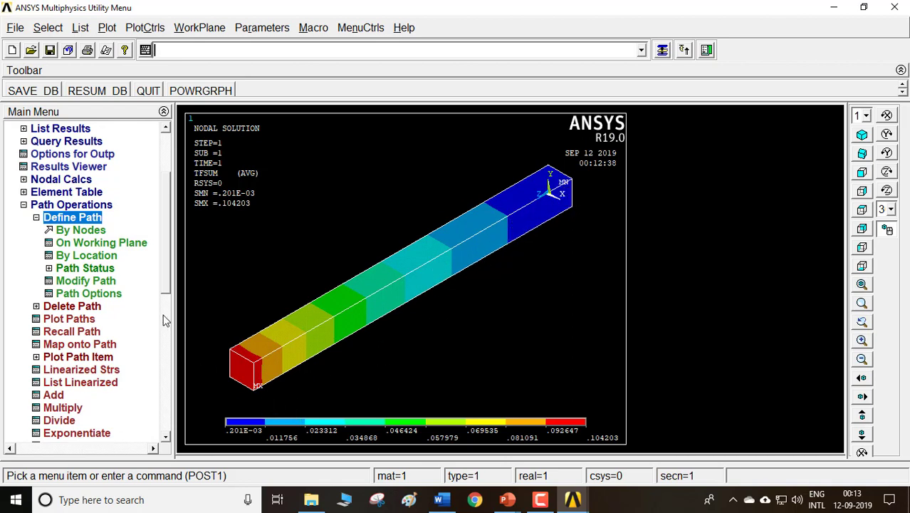
pyautogui.click(90, 232)
pyautogui.click(251, 393)
pyautogui.rightClick(261, 387)
pyautogui.click(257, 388)
pyautogui.rightClick(258, 399)
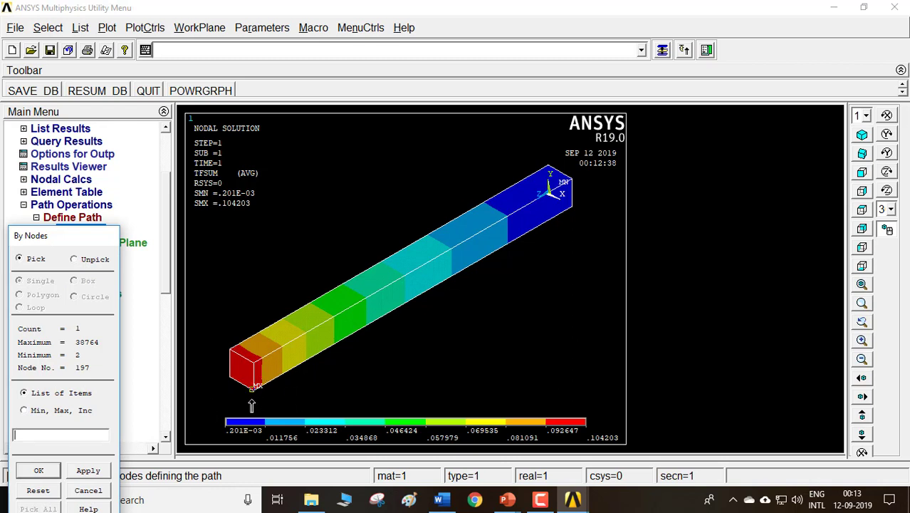
pyautogui.click(40, 471)
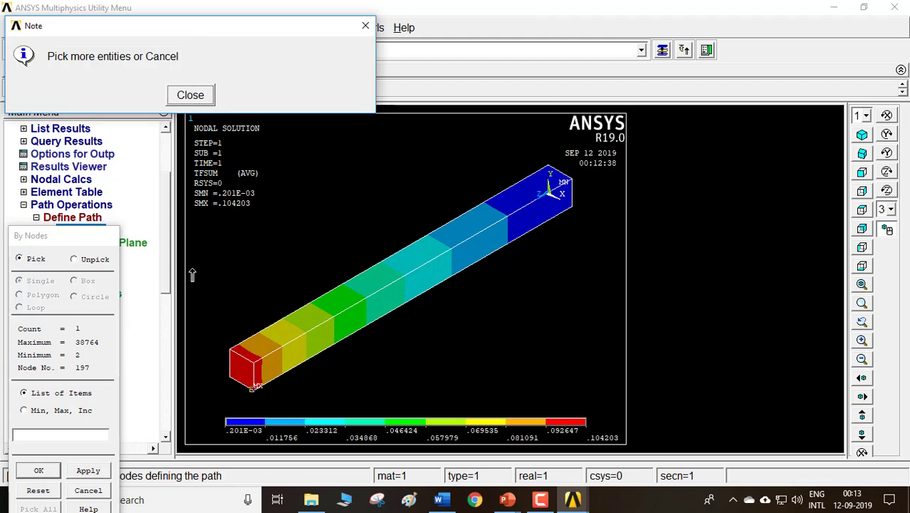
pyautogui.click(201, 98)
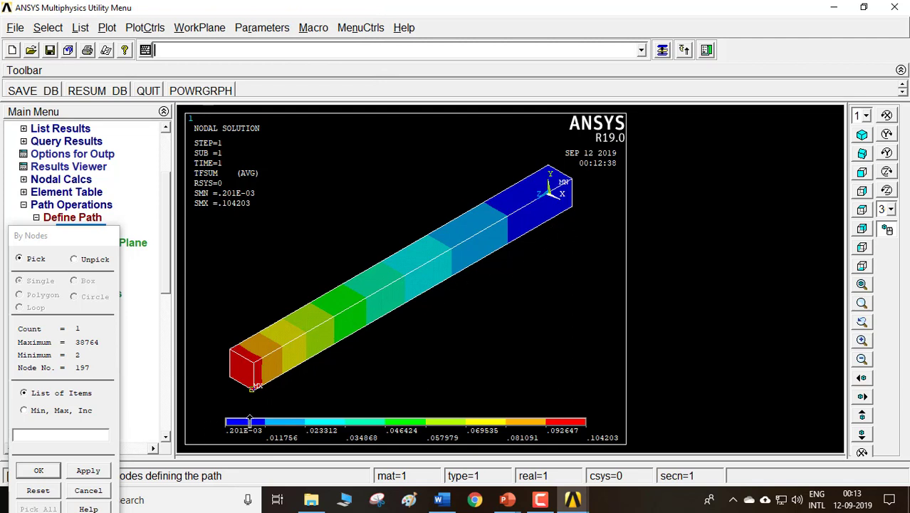
# Step: Add the matching corner node at the fin's far end and define path Temp with 160 data sets and 160 divisions, closing the path status
pyautogui.click(583, 201)
pyautogui.rightClick(584, 193)
pyautogui.click(579, 213)
pyautogui.click(41, 473)
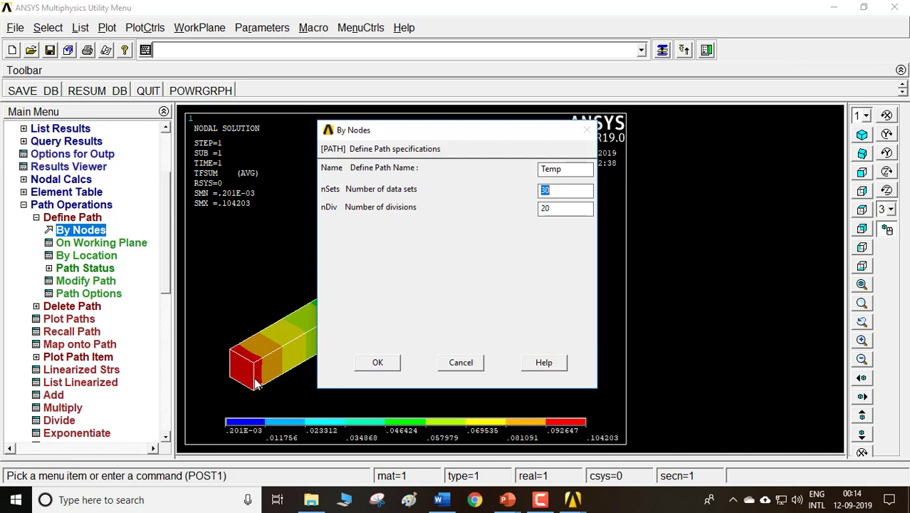
pyautogui.write('16')
pyautogui.click(378, 363)
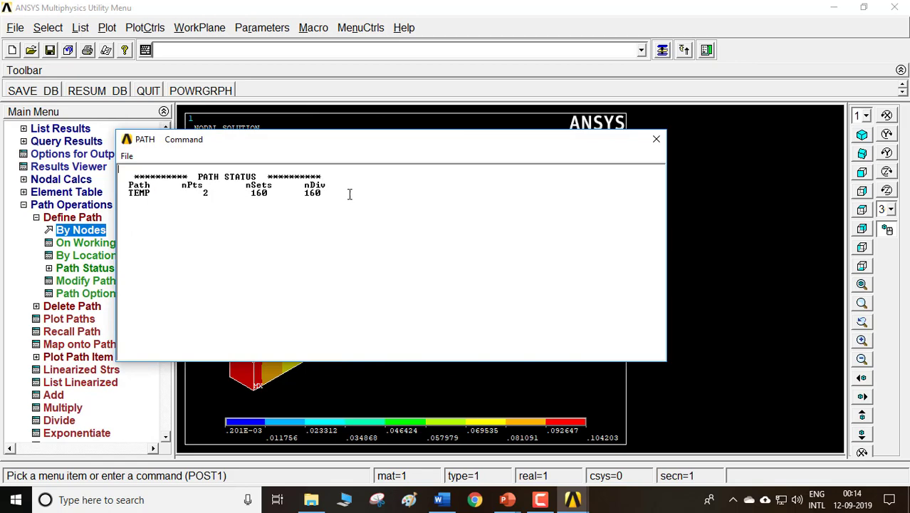
pyautogui.click(657, 139)
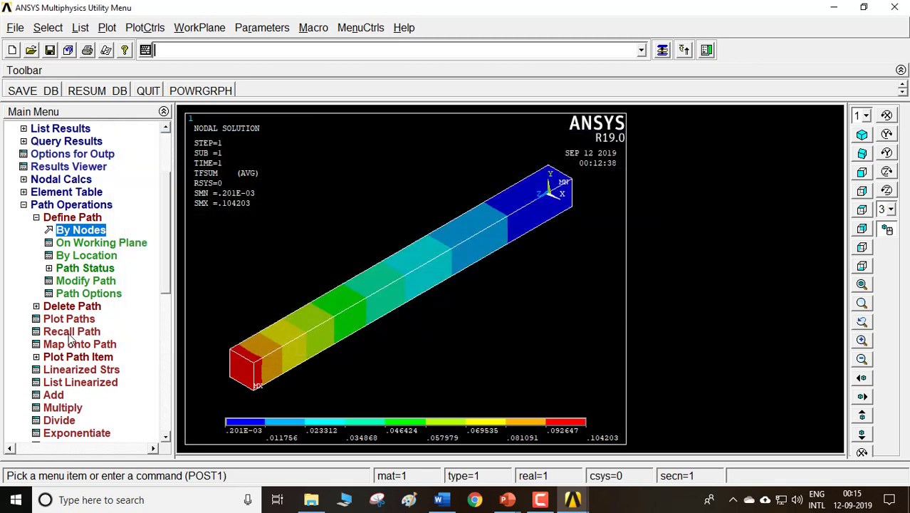
# Step: Map the DOF temperature result onto the path with a temperature label, and list the TEMP path item
pyautogui.click(71, 345)
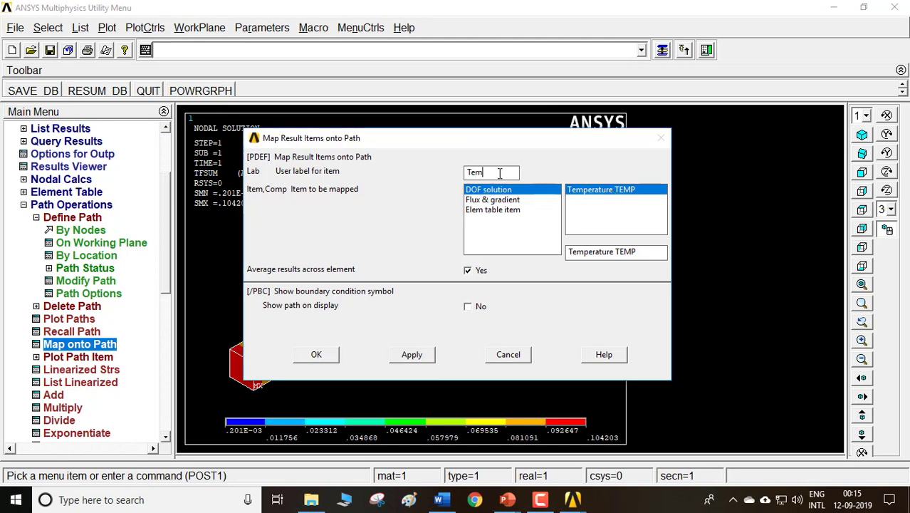
pyautogui.click(316, 355)
pyautogui.click(74, 359)
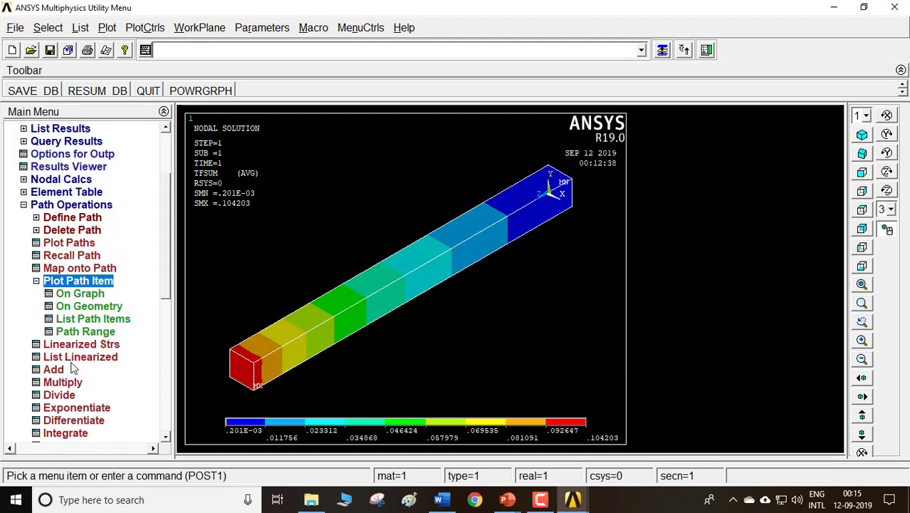
pyautogui.click(107, 321)
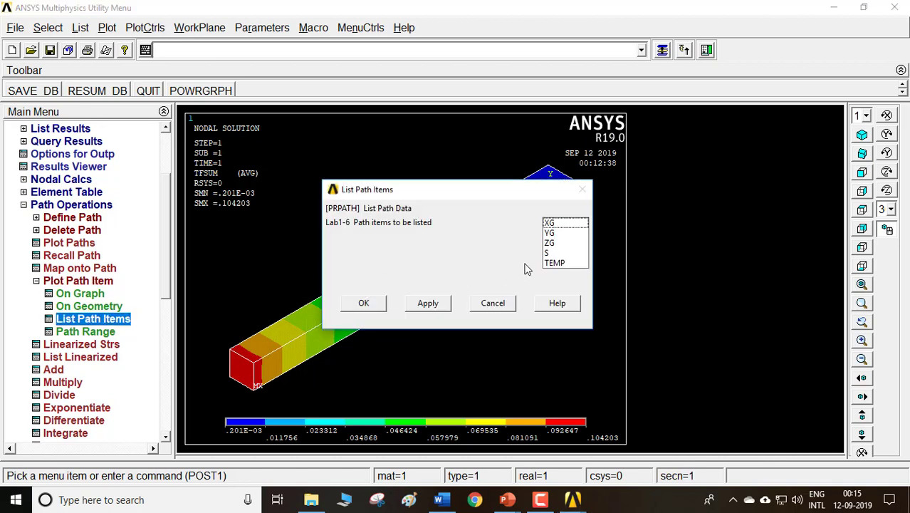
pyautogui.click(557, 264)
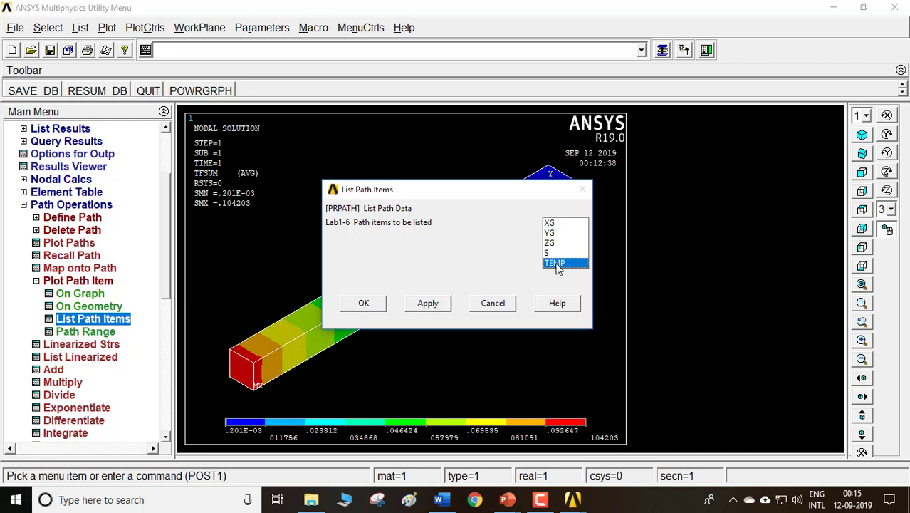
pyautogui.click(363, 304)
pyautogui.scroll(-1, 348, 258)
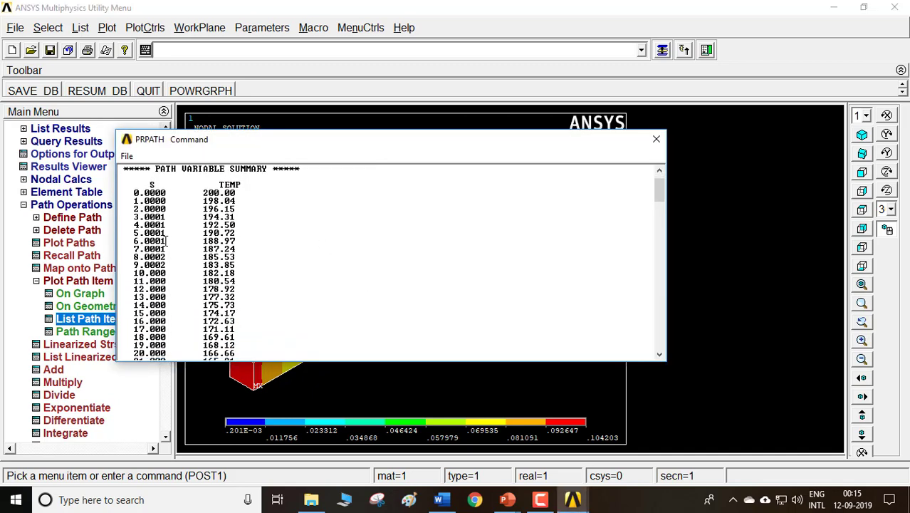
# Step: Examine the path listing for the temperatures at the base, at the insulated end and at 40 mm from the base
pyautogui.moveTo(132, 192); pyautogui.dragTo(268, 192)
pyautogui.click(242, 192)
pyautogui.scroll(-20, 230, 268)
pyautogui.scroll(-20, 232, 302)
pyautogui.moveTo(203, 348); pyautogui.dragTo(241, 348)
pyautogui.click(265, 322)
pyautogui.scroll(20, 265, 322)
pyautogui.scroll(18, 265, 322)
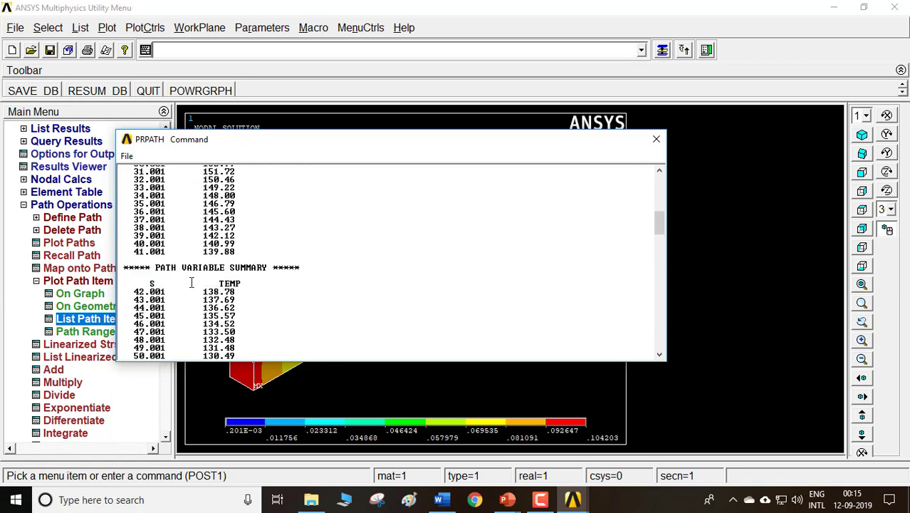
pyautogui.moveTo(134, 243); pyautogui.dragTo(240, 242)
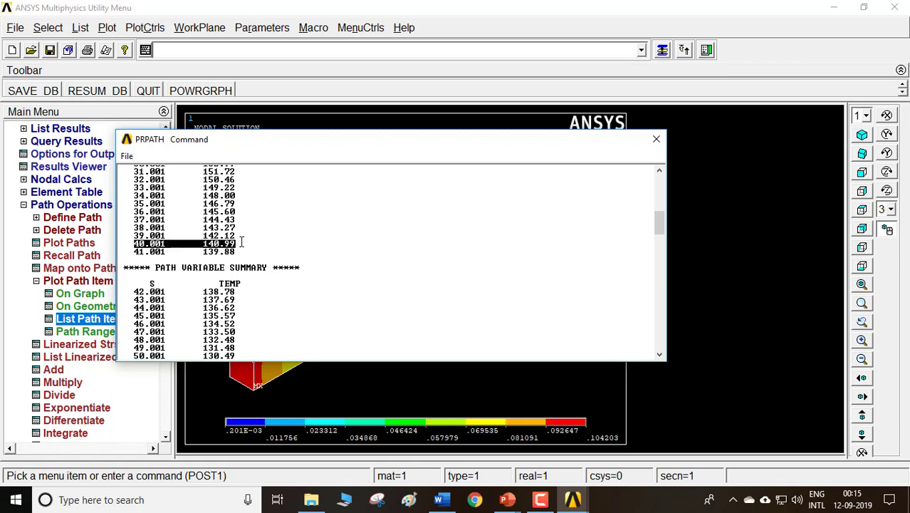
# Step: In the Word table, set the insulated-end ANSYS temperature at 40 mm from the base to 140.99, and return to ANSYS
pyautogui.click(440, 500)
pyautogui.scroll(6, 456, 399)
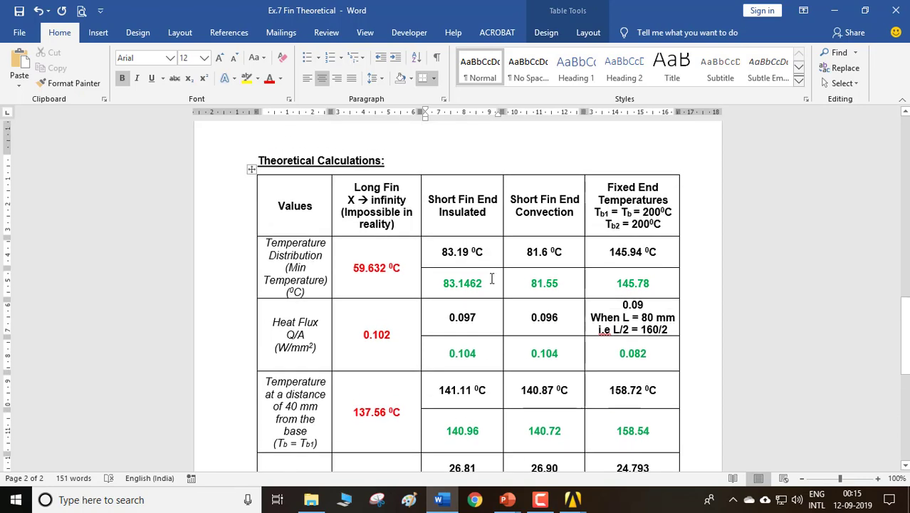
pyautogui.scroll(-5, 461, 344)
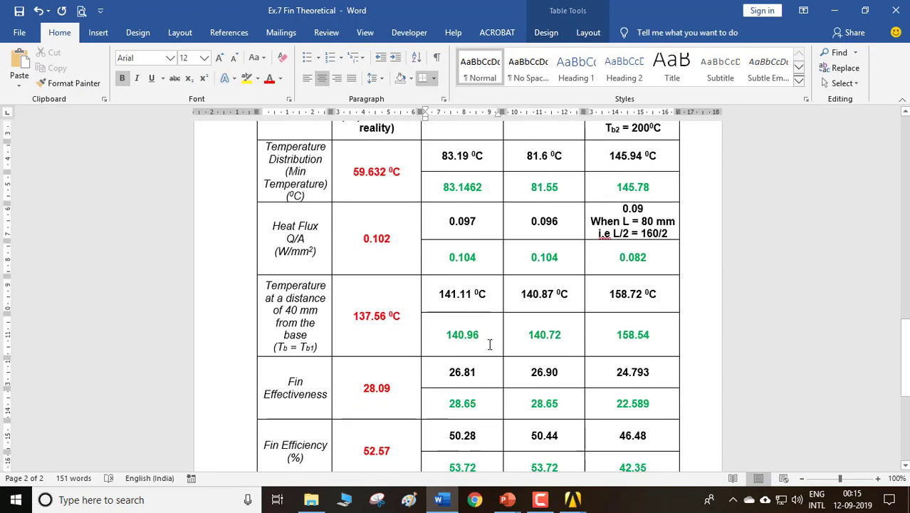
pyautogui.press('BackSpace')
pyautogui.write('9')
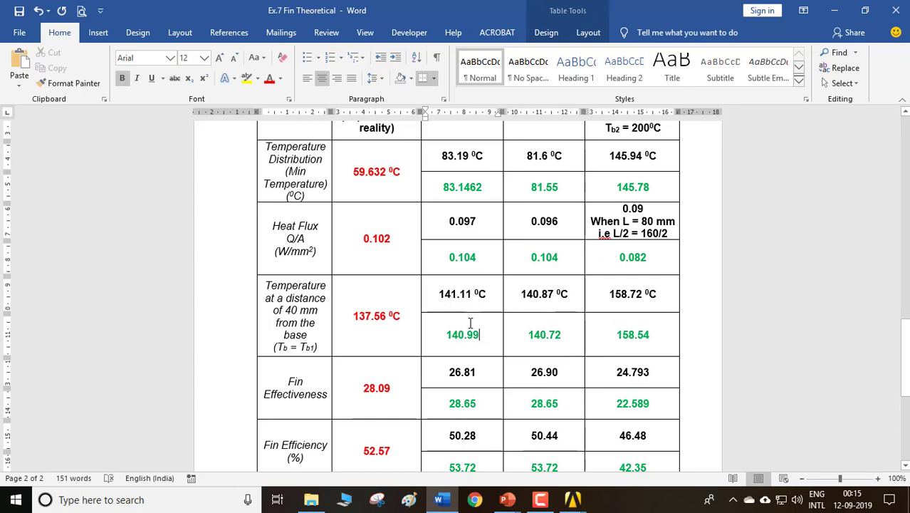
pyautogui.click(842, 7)
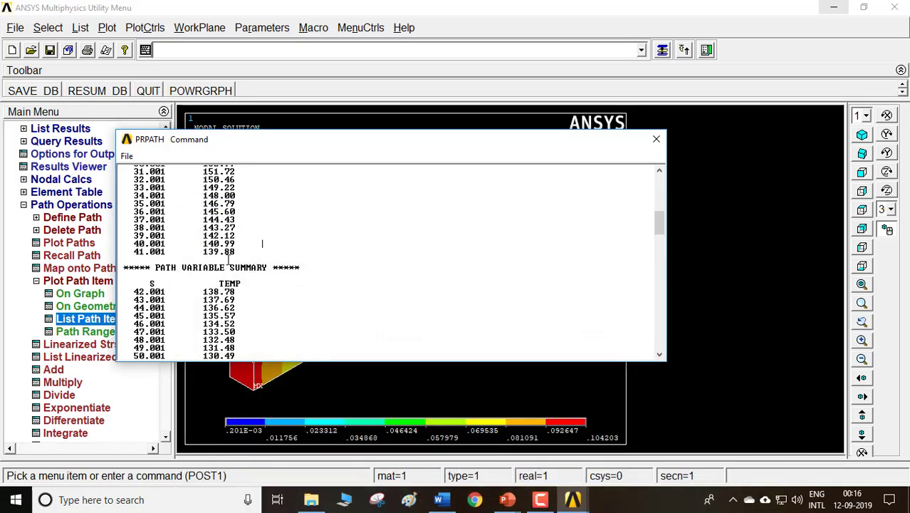
# Step: Close the path listing and plot the TEMP path item on a graph
pyautogui.scroll(12, 228, 258)
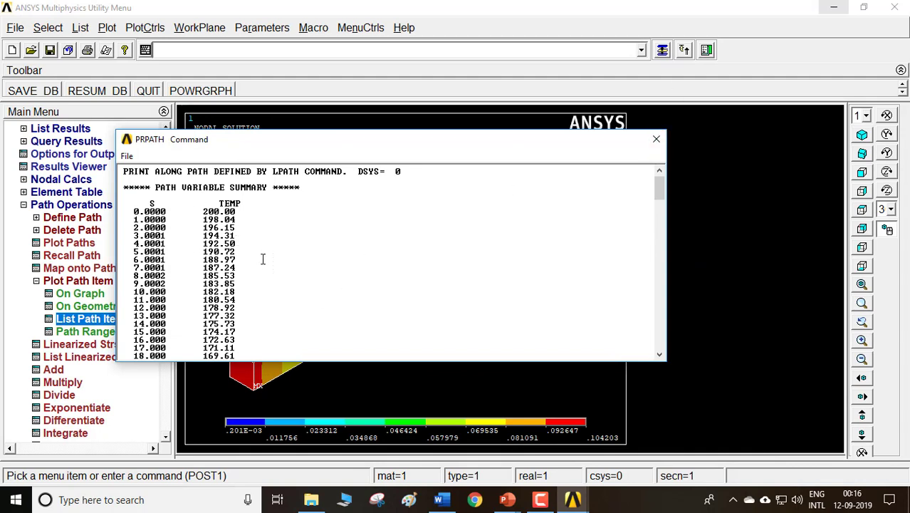
pyautogui.click(656, 139)
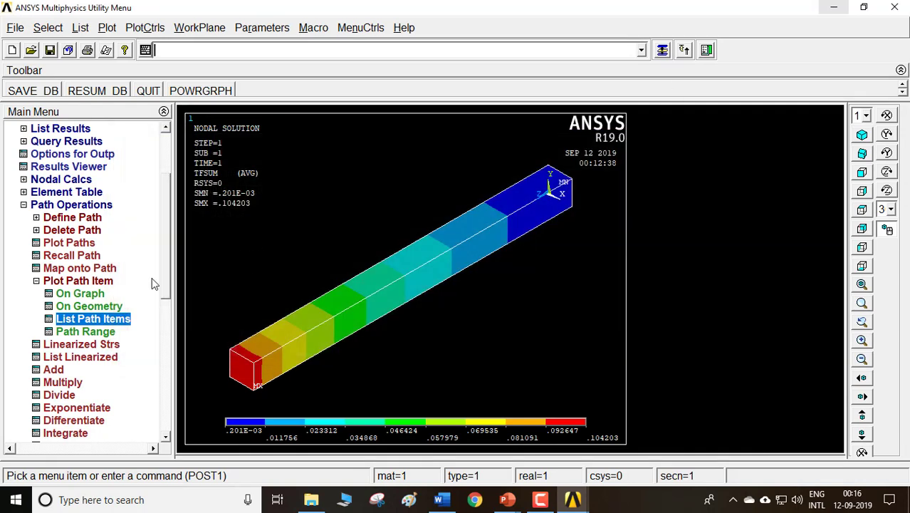
pyautogui.click(80, 294)
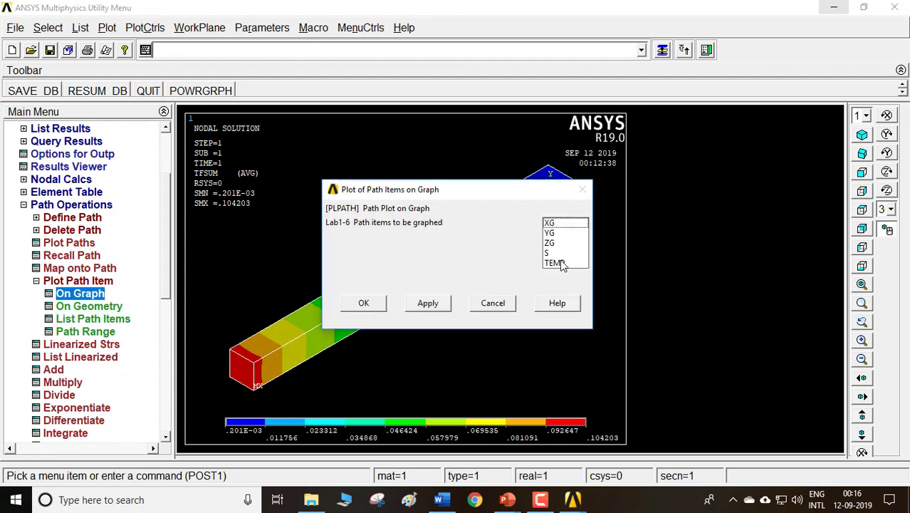
pyautogui.click(557, 263)
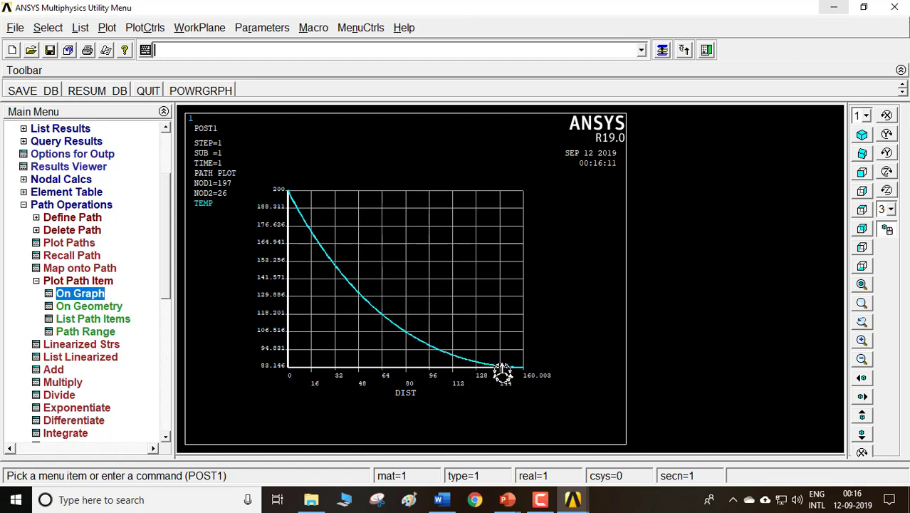
# Step: Write the temperature graph to a metafile with white and black inverted, and collapse the Path Operations branch after glancing at the Word table
pyautogui.click(133, 27)
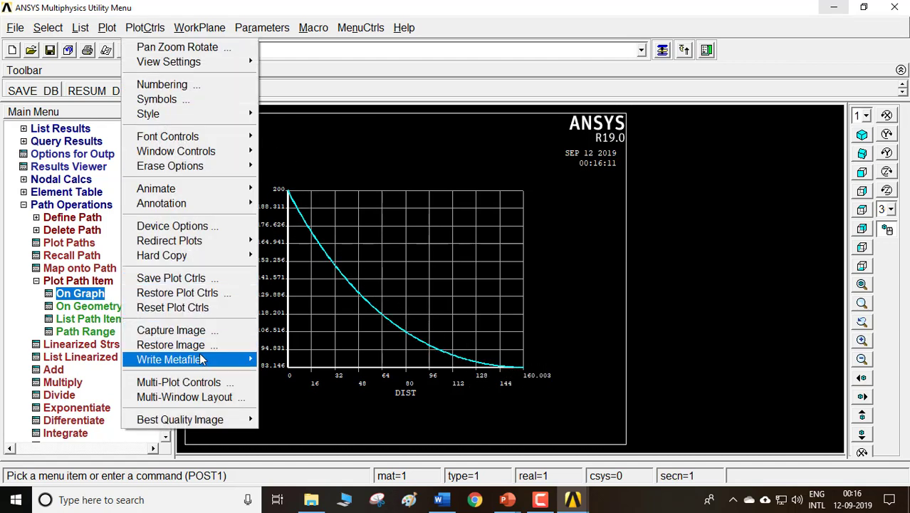
pyautogui.moveTo(202, 359)
pyautogui.click(306, 359)
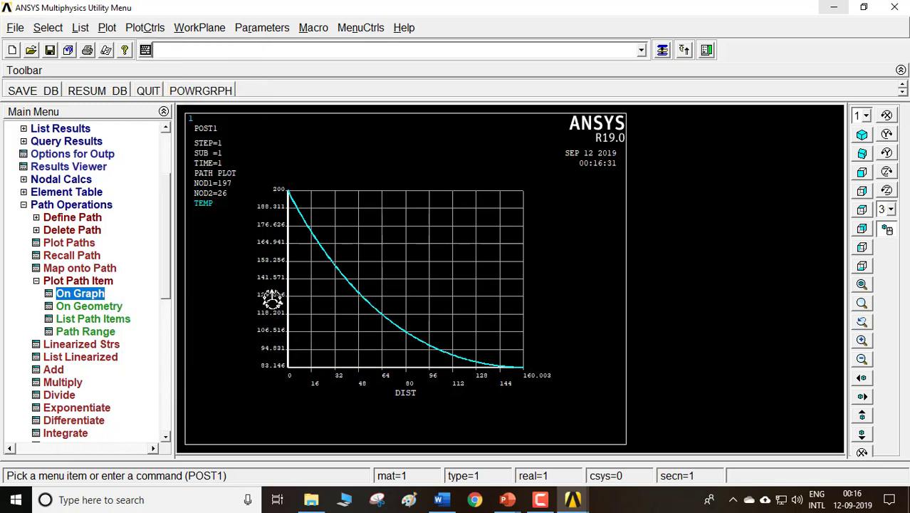
pyautogui.click(439, 501)
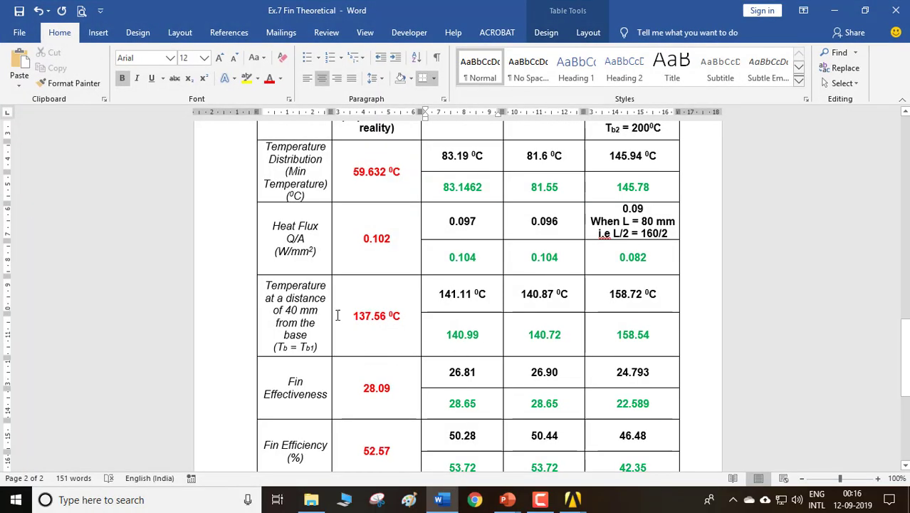
pyautogui.click(439, 501)
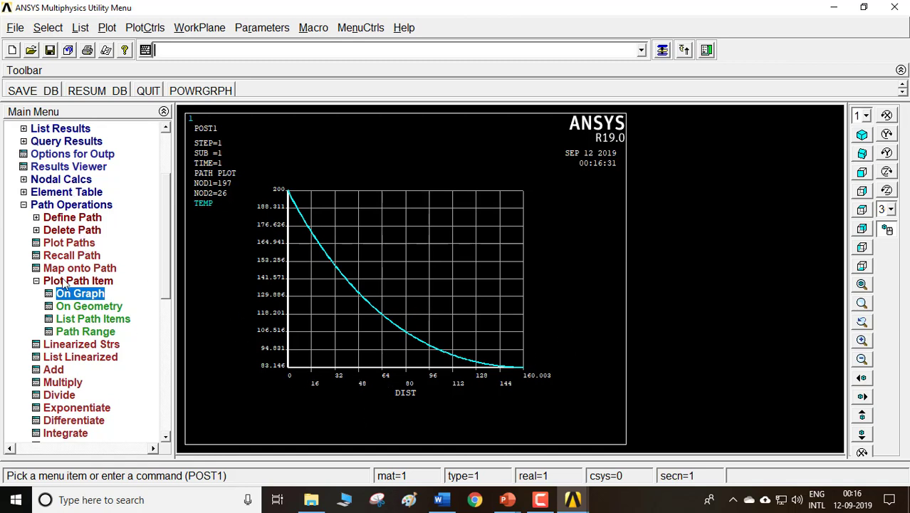
pyautogui.click(71, 205)
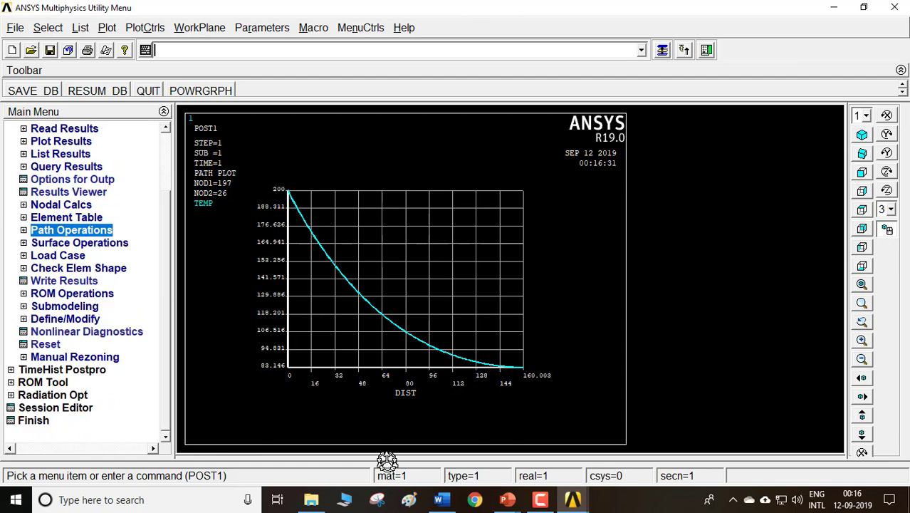
# Step: Switch to Word and review the fin effectiveness and fin efficiency rows of the theoretical calculations table
pyautogui.click(439, 500)
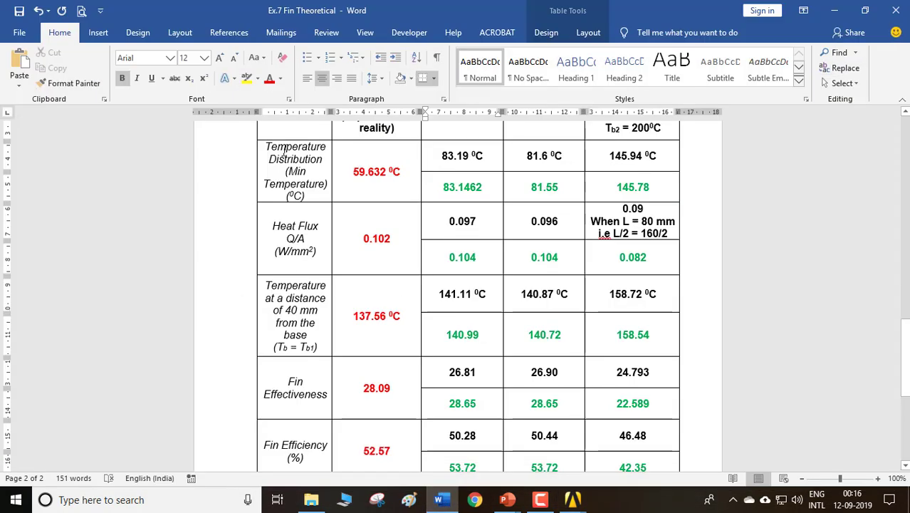
pyautogui.scroll(-1, 283, 383)
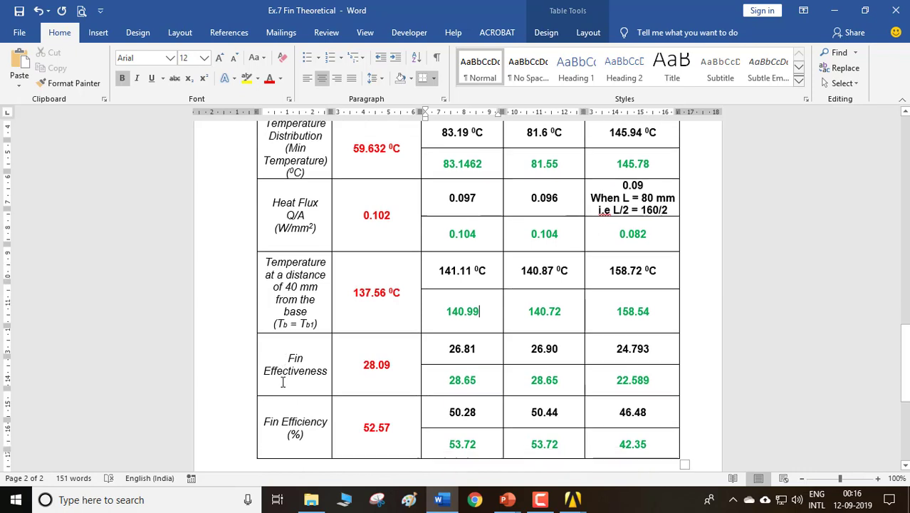
pyautogui.scroll(-2, 283, 383)
pyautogui.click(290, 330)
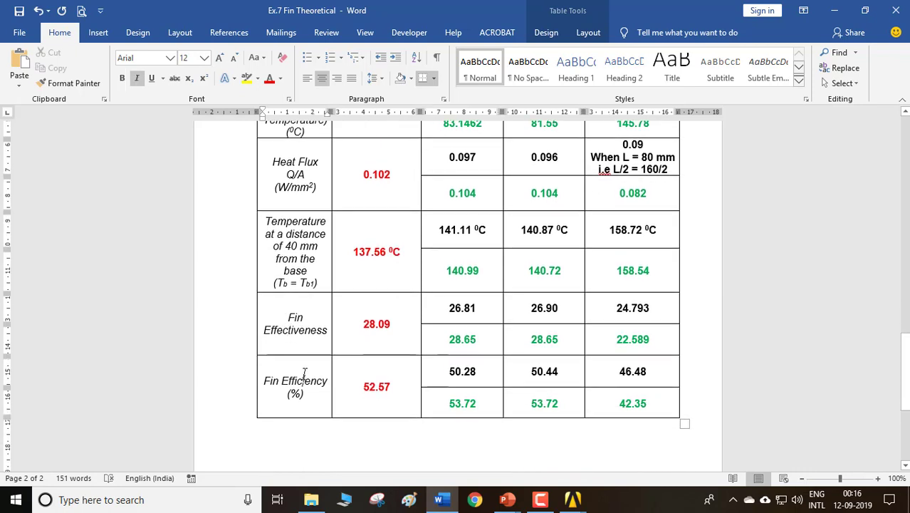
pyautogui.scroll(3, 304, 374)
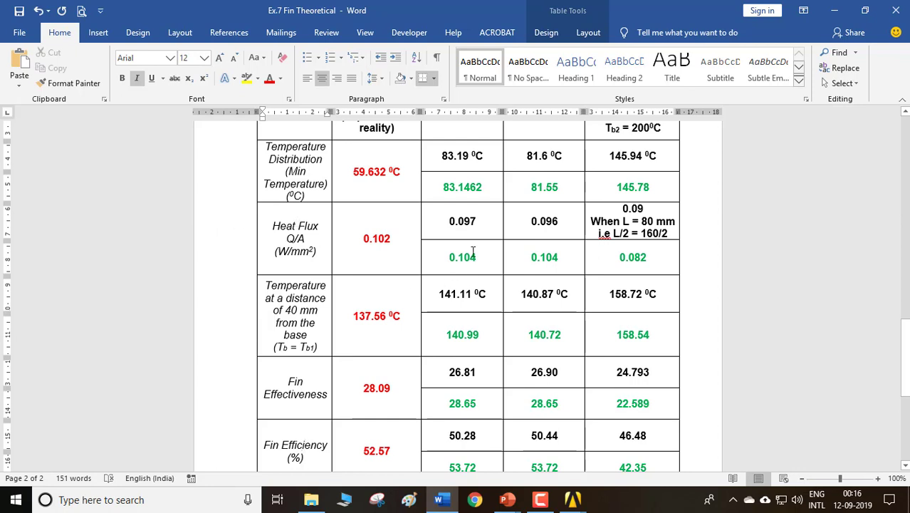
pyautogui.scroll(-3, 454, 402)
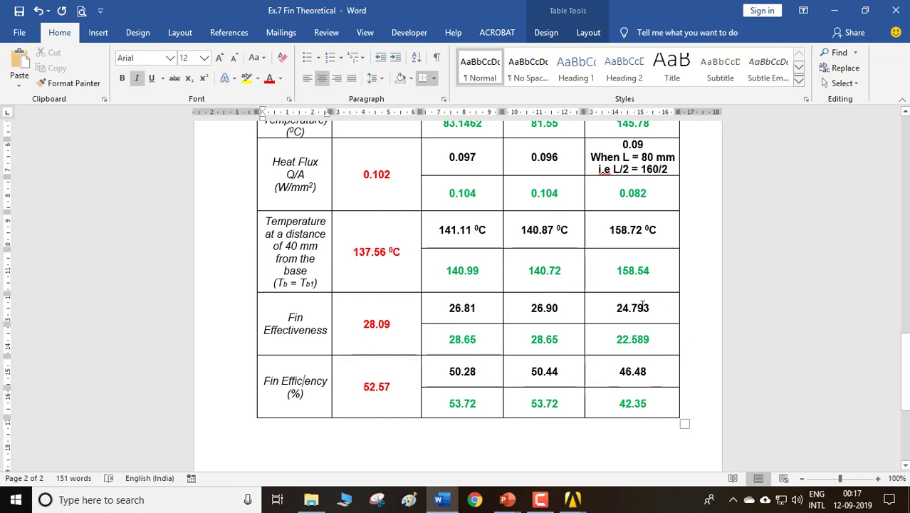
# Step: Compare the theoretical and ANSYS heat flux values with the fin effectiveness and efficiency values across the table's end-condition columns
pyautogui.scroll(3, 627, 299)
pyautogui.moveTo(450, 224); pyautogui.dragTo(476, 224)
pyautogui.click(476, 227)
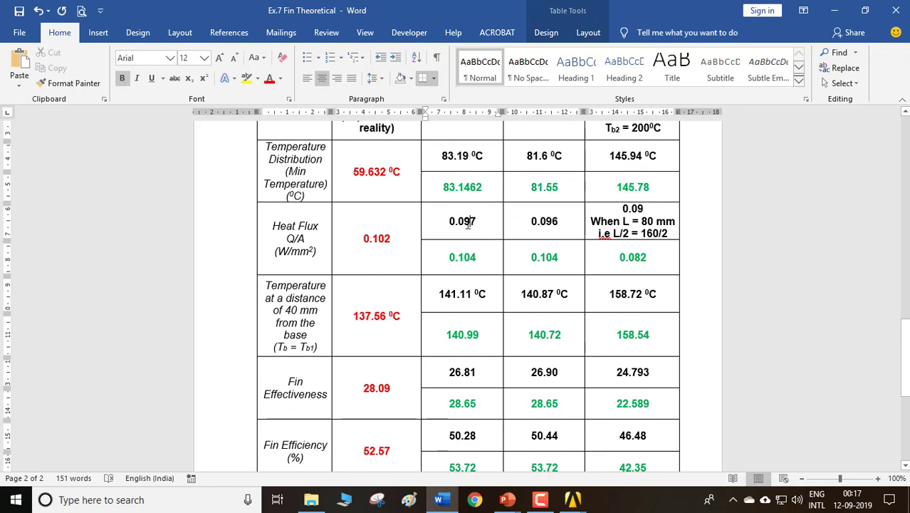
pyautogui.scroll(-3, 468, 225)
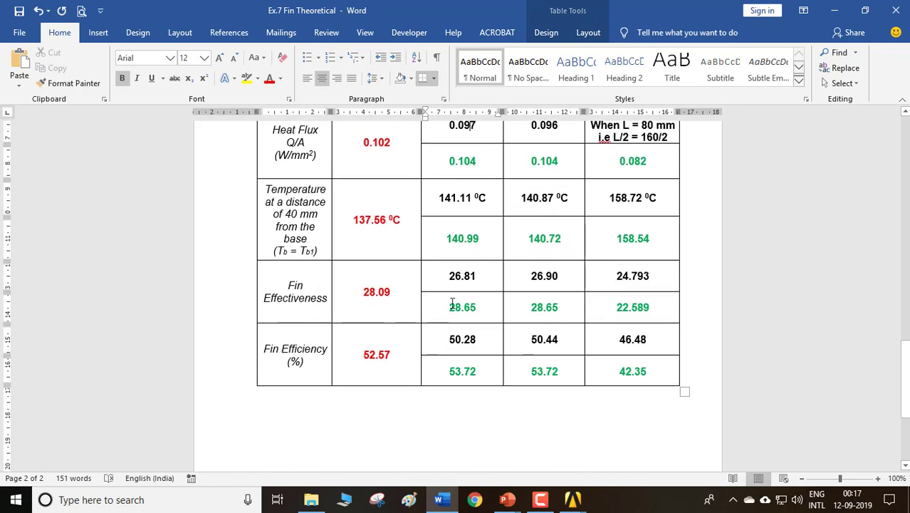
pyautogui.moveTo(452, 281); pyautogui.dragTo(657, 282)
pyautogui.moveTo(476, 332); pyautogui.dragTo(633, 341)
pyautogui.moveTo(472, 312); pyautogui.dragTo(613, 311)
pyautogui.click(613, 311)
pyautogui.scroll(3, 463, 380)
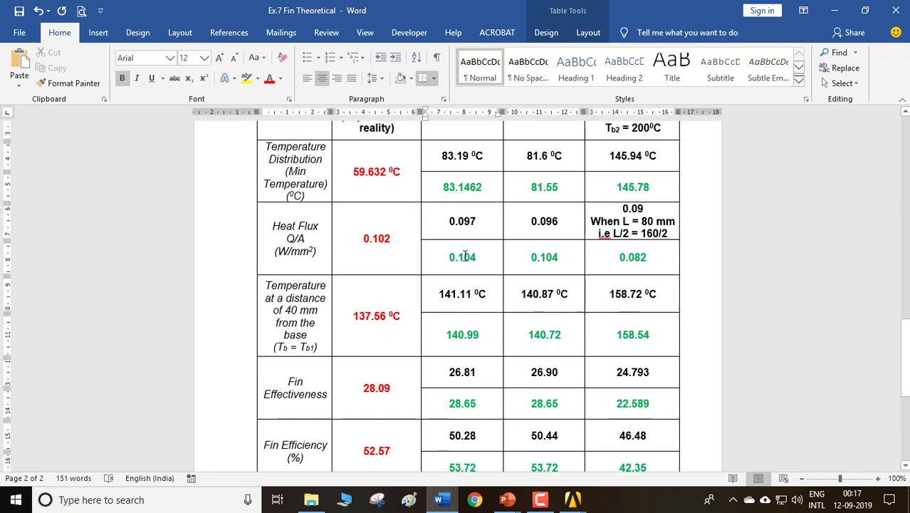
pyautogui.scroll(-2, 464, 256)
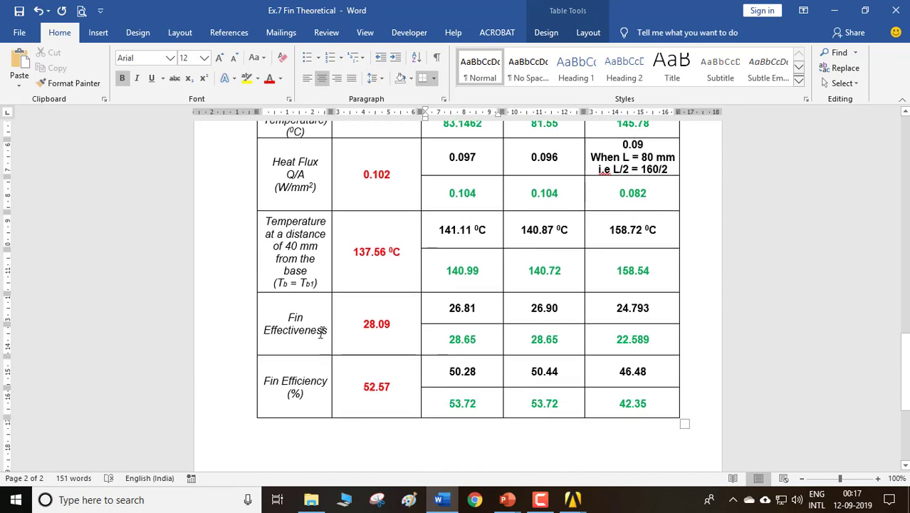
pyautogui.scroll(2, 326, 385)
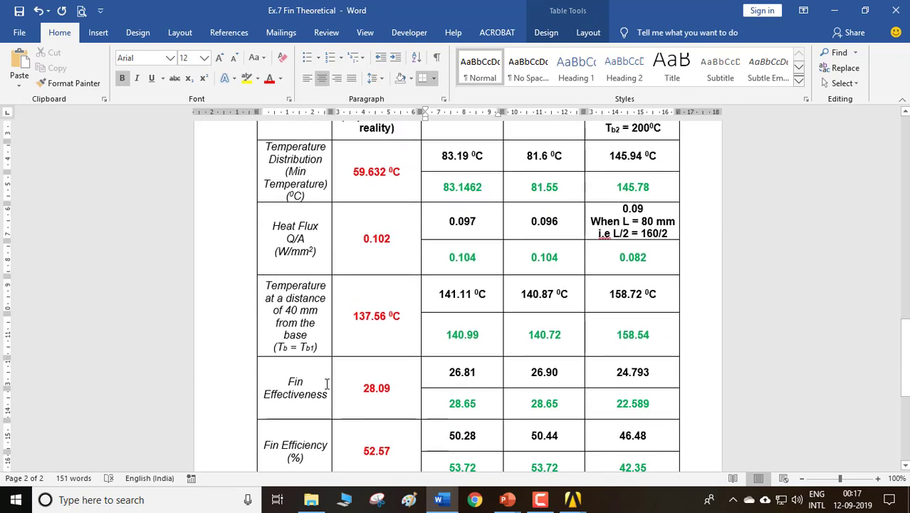
pyautogui.scroll(-2, 327, 384)
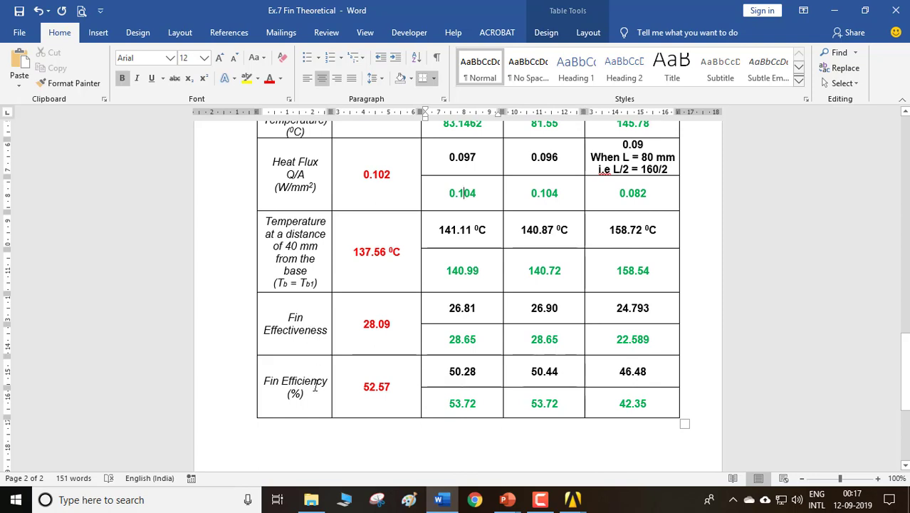
pyautogui.keyDown('shift'); pyautogui.click(598, 347); pyautogui.keyUp('shift')
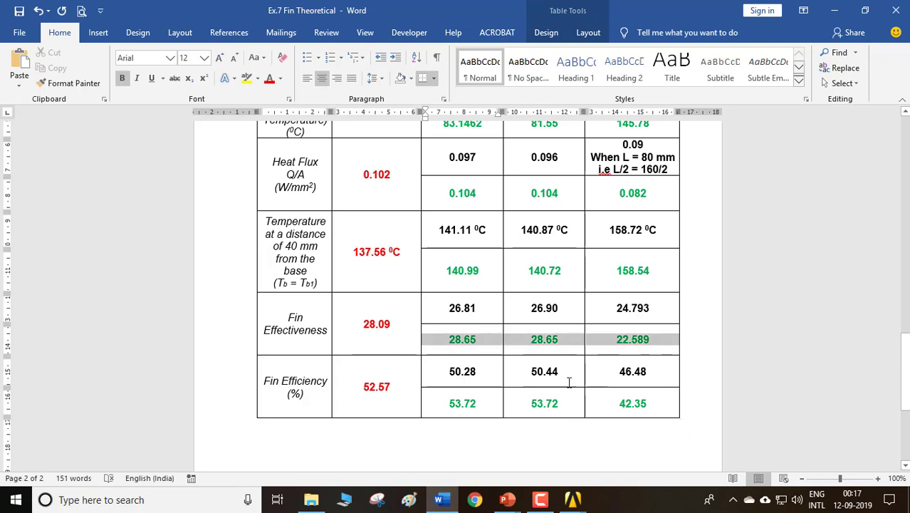
# Step: Review the ANSYS values in the fin efficiency and heat flux rows of the theoretical calculations table
pyautogui.moveTo(445, 406); pyautogui.dragTo(635, 404)
pyautogui.scroll(1, 417, 178)
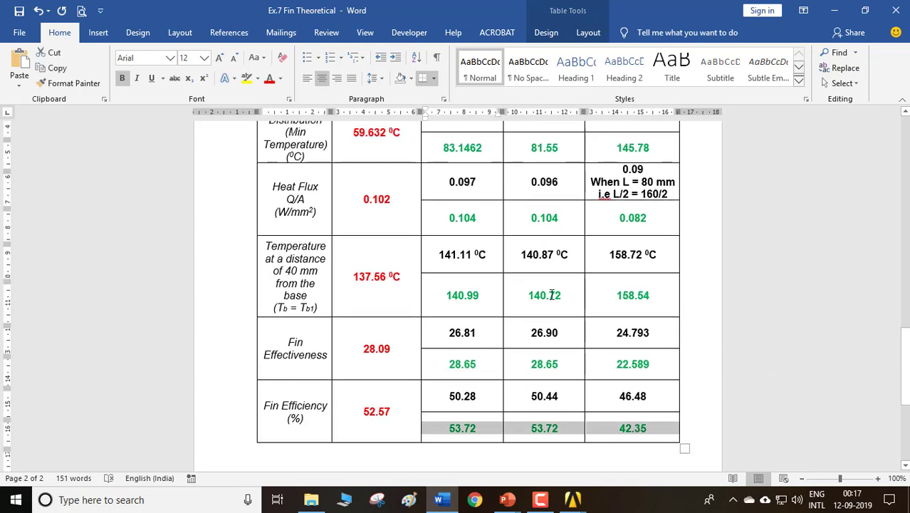
pyautogui.moveTo(456, 226); pyautogui.dragTo(627, 226)
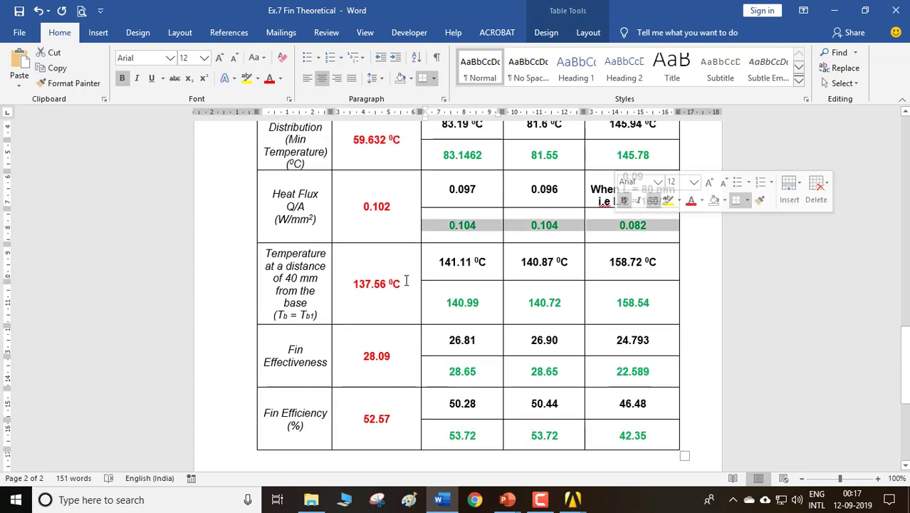
pyautogui.click(312, 363)
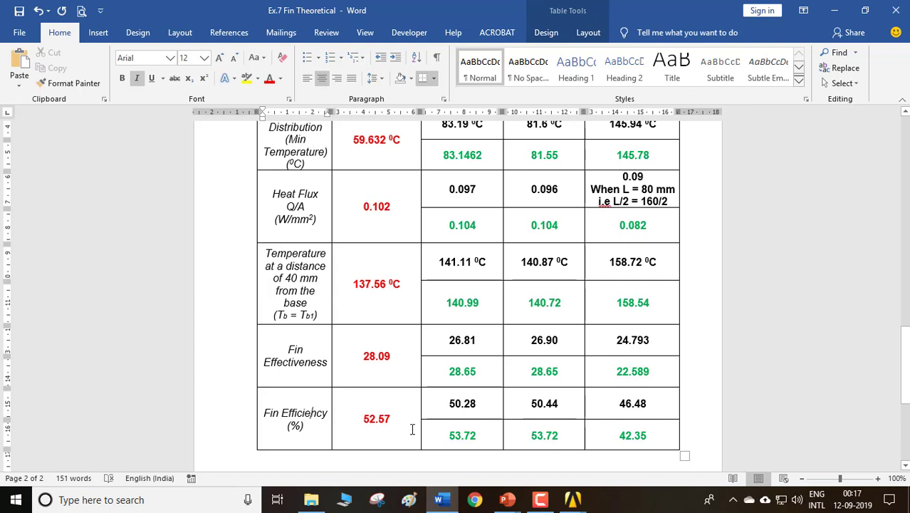
pyautogui.scroll(2, 412, 429)
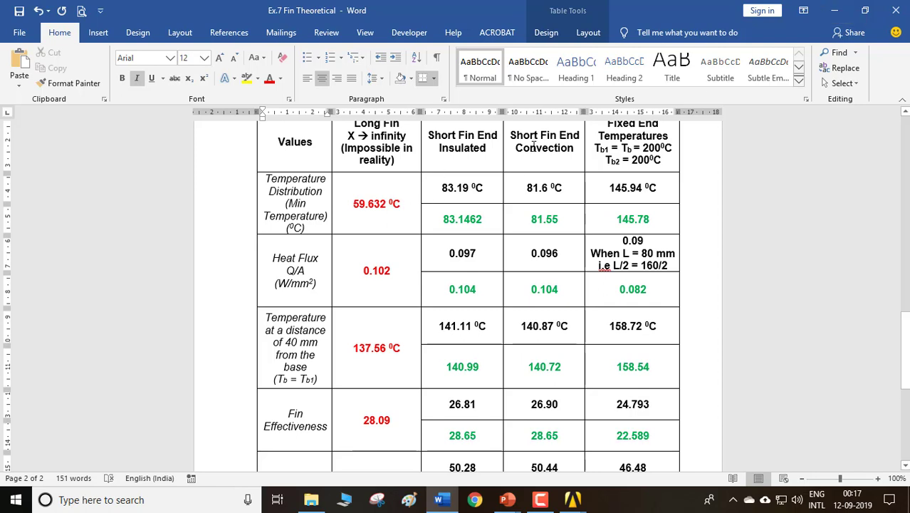
# Step: Switch to the Ex 8 Fin presentation in PowerPoint and compare the insulated-end and end-convection boundary condition slides
pyautogui.click(834, 10)
pyautogui.moveTo(506, 501)
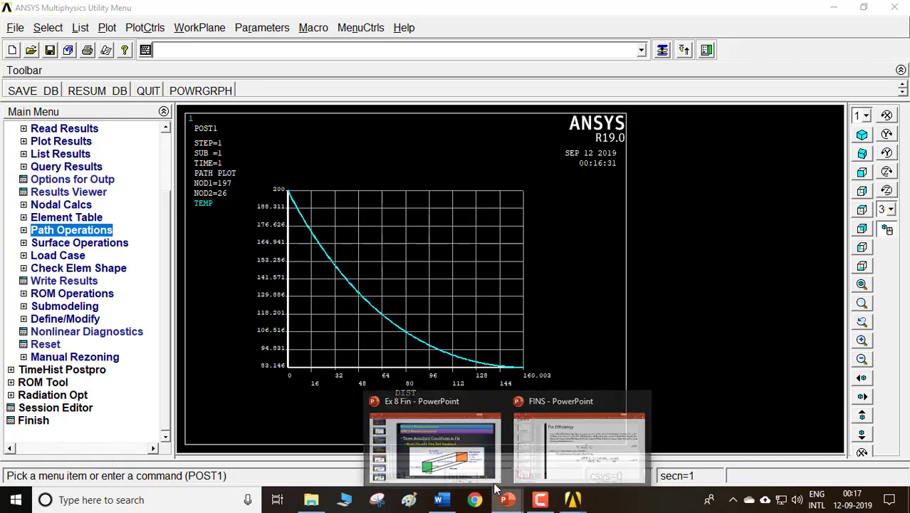
pyautogui.click(438, 449)
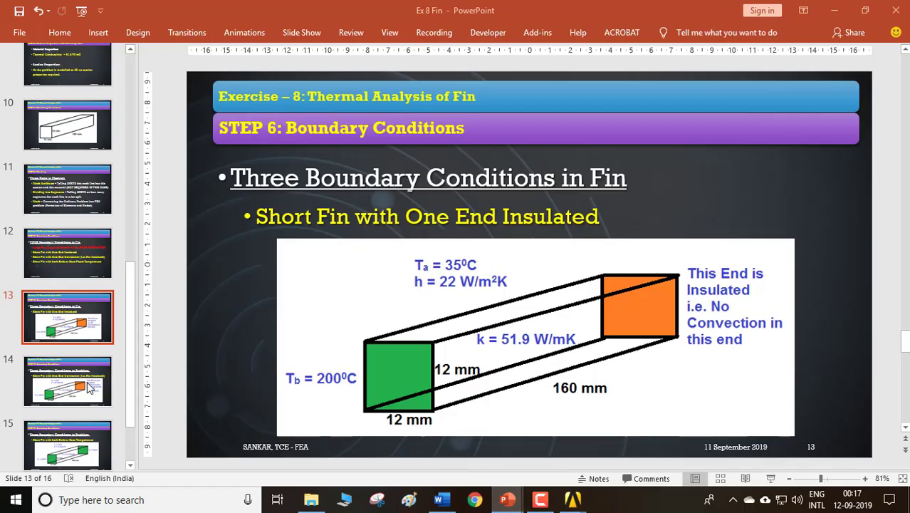
pyautogui.scroll(-1, 441, 222)
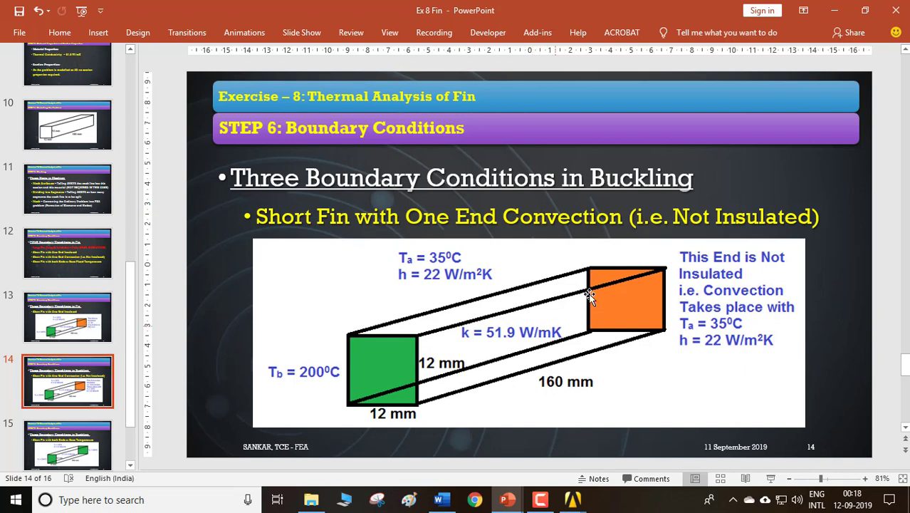
pyautogui.click(73, 329)
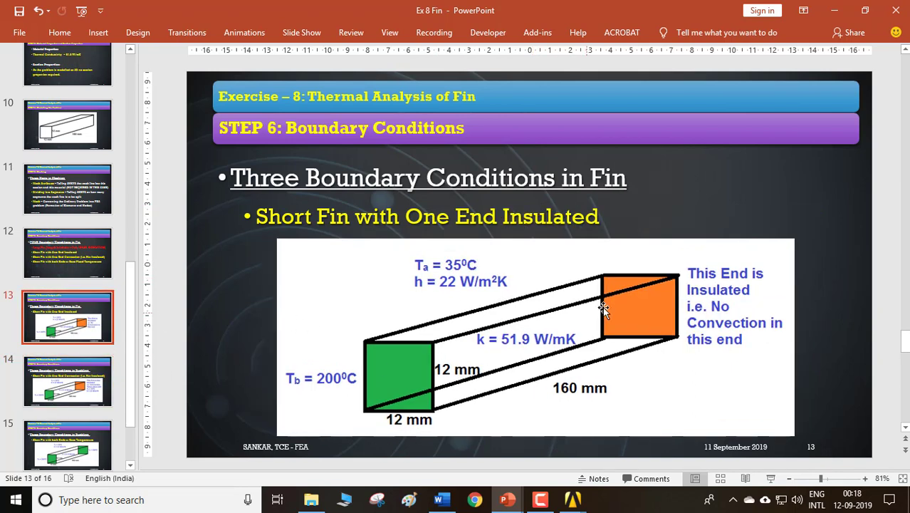
pyautogui.scroll(-1, 615, 290)
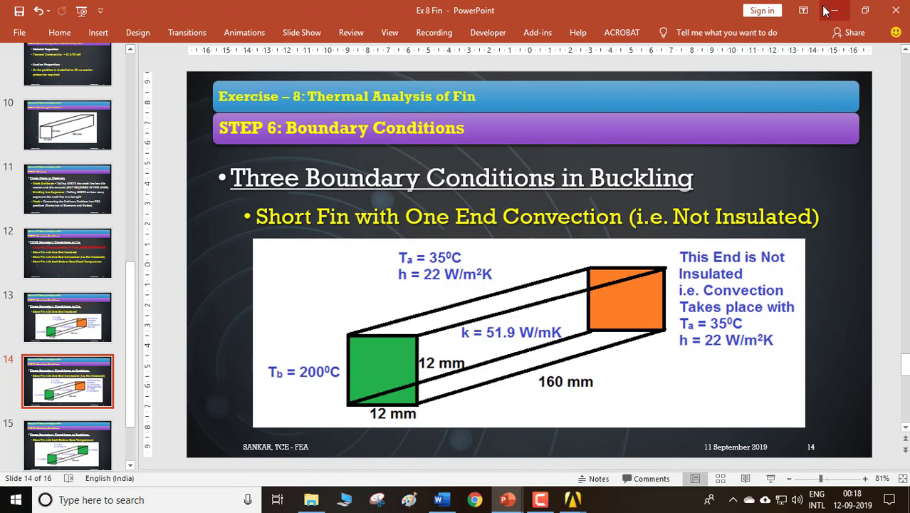
# Step: Replace the word "Buckling" with "Fin" in slide 14's heading and return to ANSYS
pyautogui.click(631, 173)
pyautogui.doubleClick(631, 173)
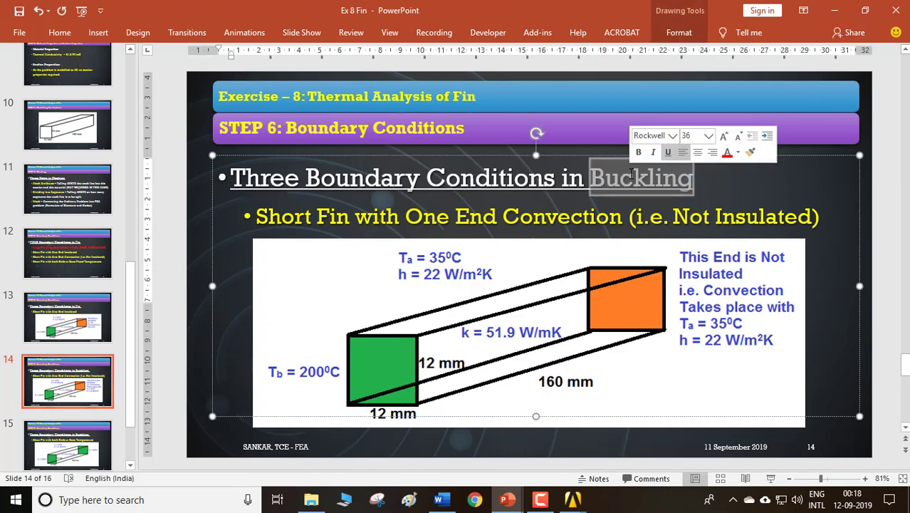
pyautogui.write('Fin')
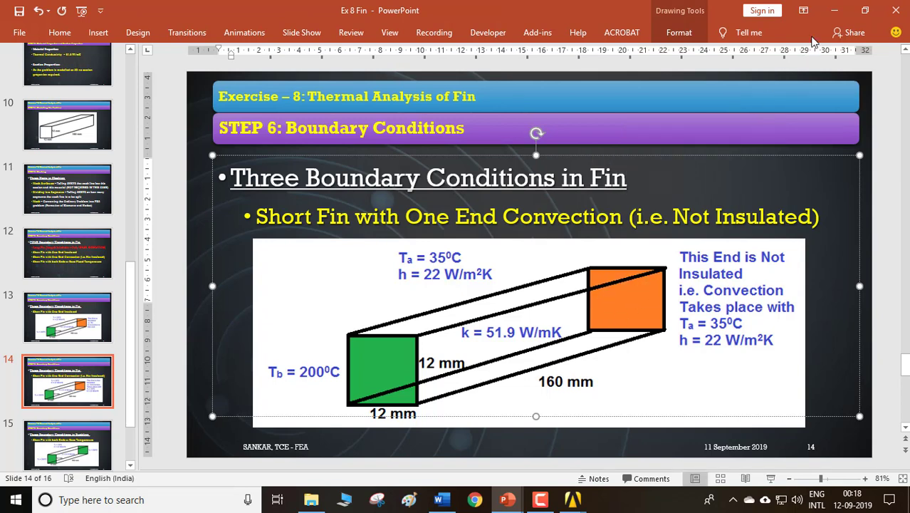
pyautogui.click(834, 10)
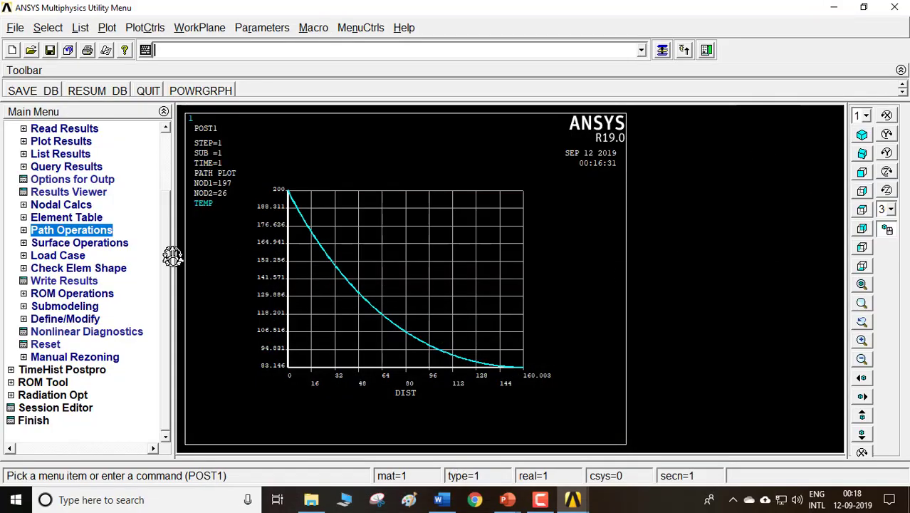
# Step: Replace the path graph in the graphics window with a plot of the fin's volume
pyautogui.scroll(2, 170, 201)
pyautogui.scroll(1, 170, 201)
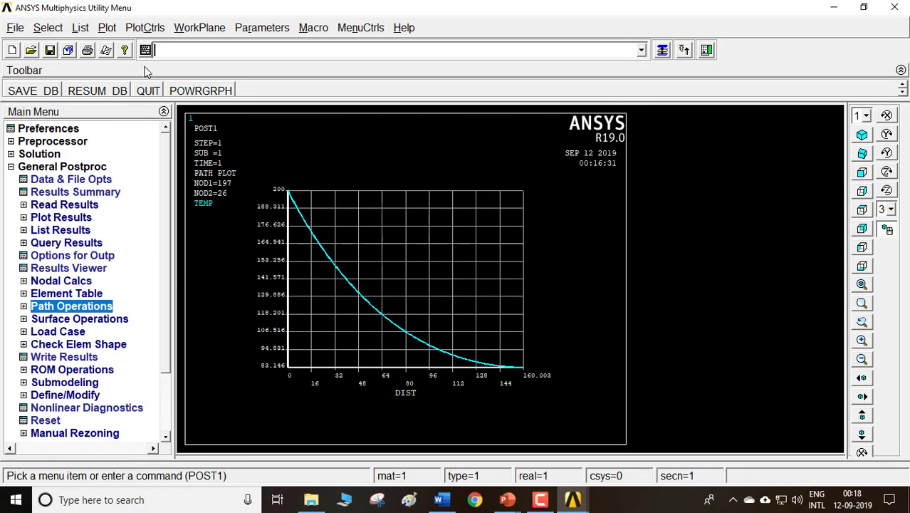
pyautogui.click(107, 27)
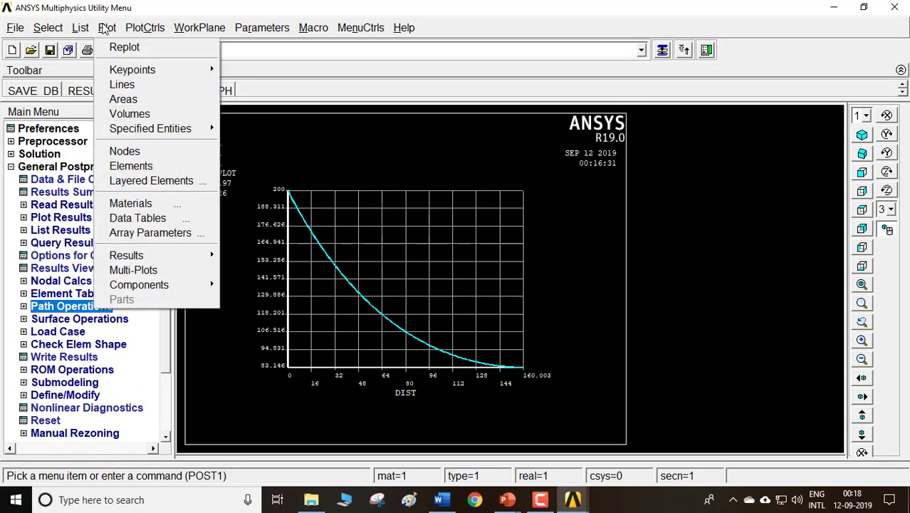
pyautogui.click(130, 114)
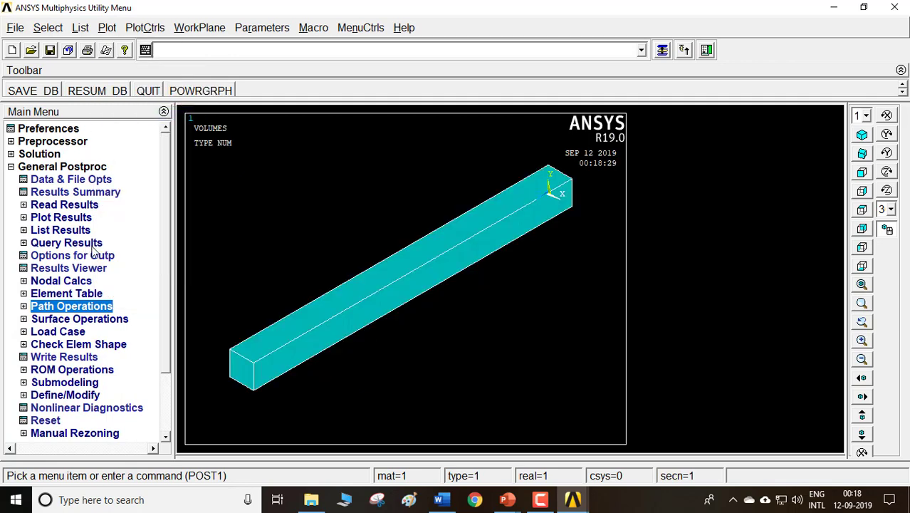
# Step: Apply convection to the fin's end face at the coordinate origin with film coefficient 22e-6 and bulk temperature 35
pyautogui.click(44, 142)
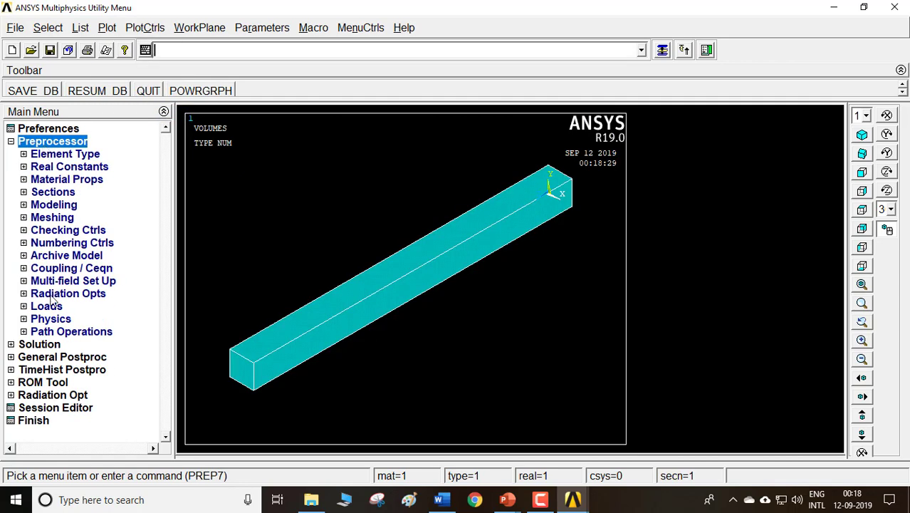
pyautogui.click(50, 306)
pyautogui.click(71, 357)
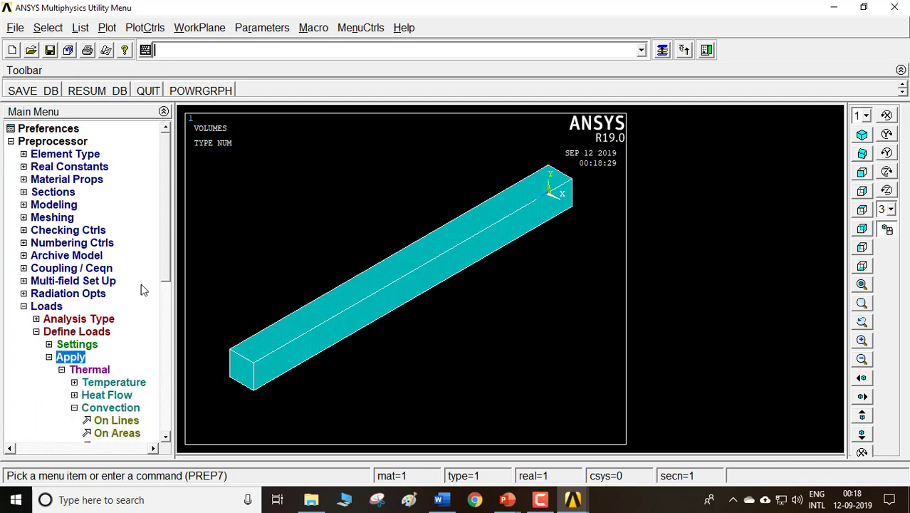
pyautogui.scroll(-3, 173, 265)
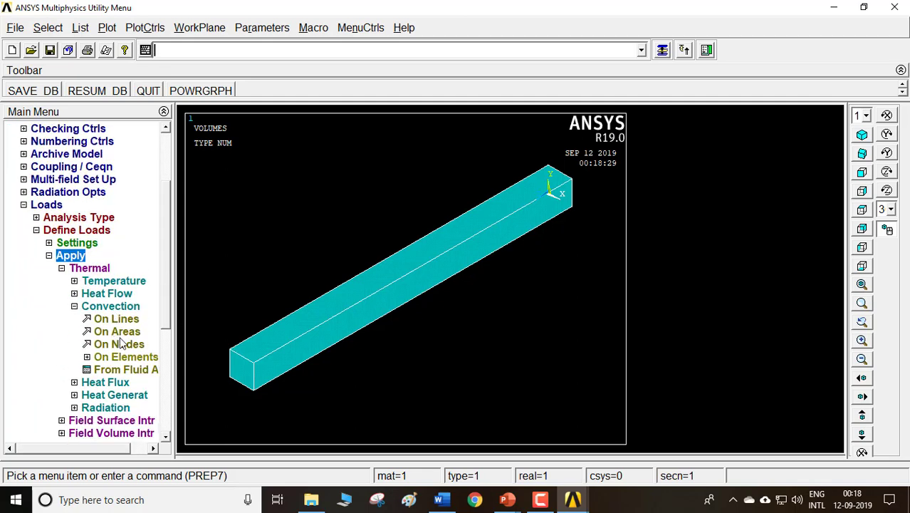
pyautogui.click(118, 332)
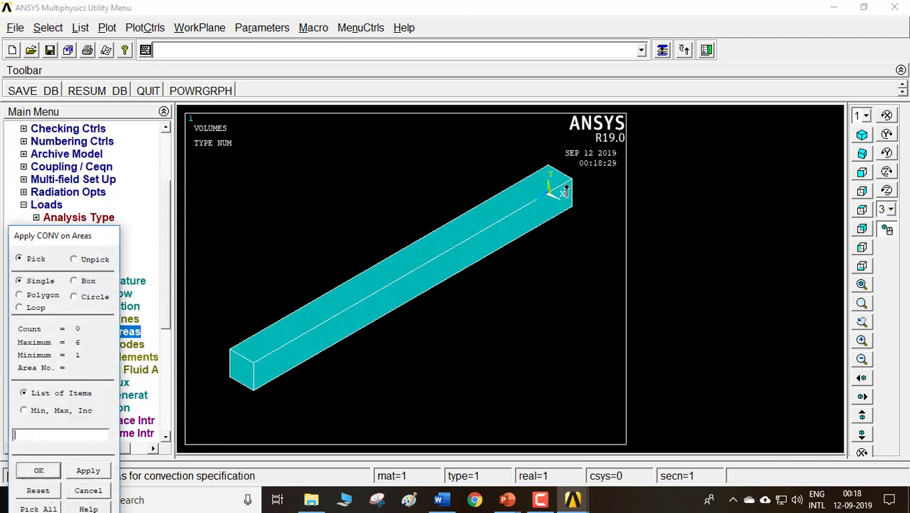
pyautogui.click(565, 191)
pyautogui.click(57, 473)
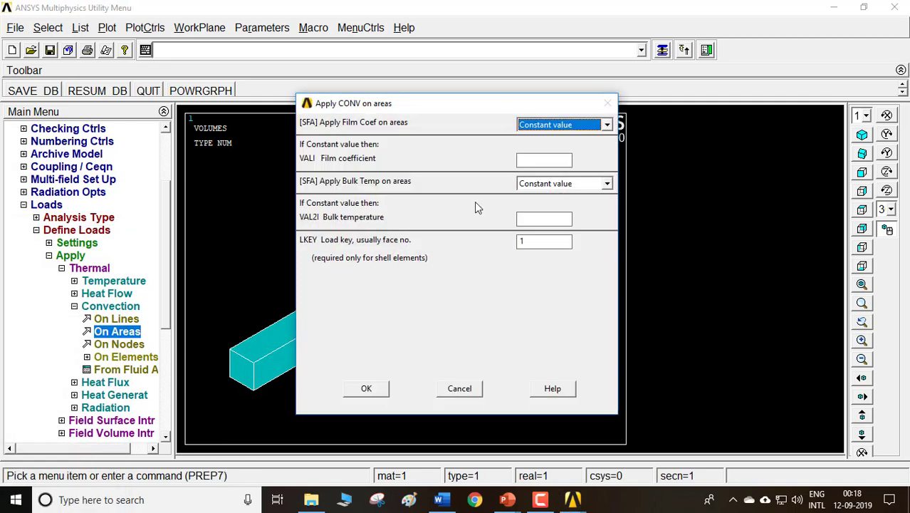
pyautogui.click(544, 161)
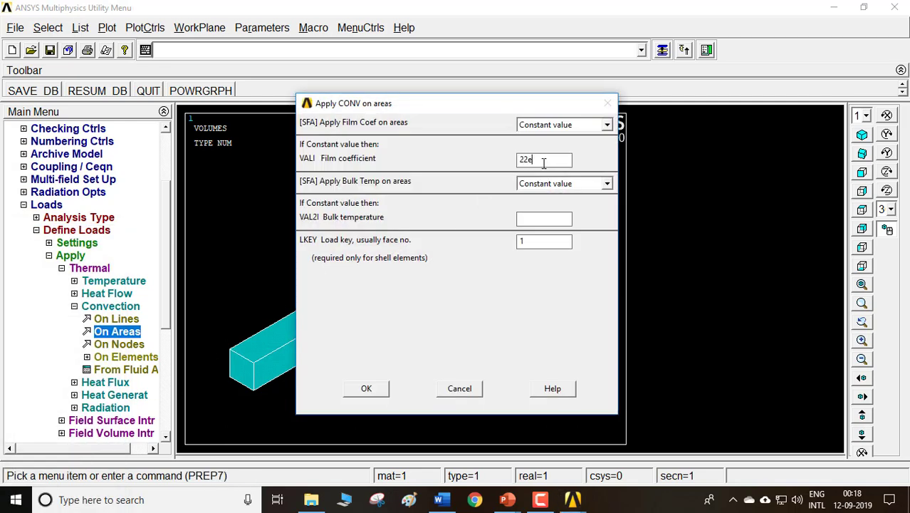
pyautogui.write('22e-6')
pyautogui.press('Tab')
pyautogui.press('Tab')
pyautogui.click(367, 389)
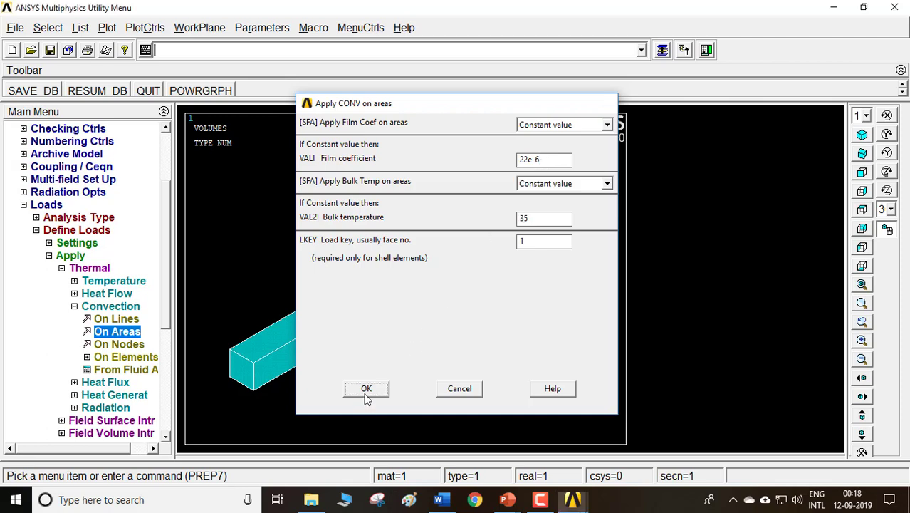
# Step: Solve the current load step and close the solution note and status listing
pyautogui.click(51, 207)
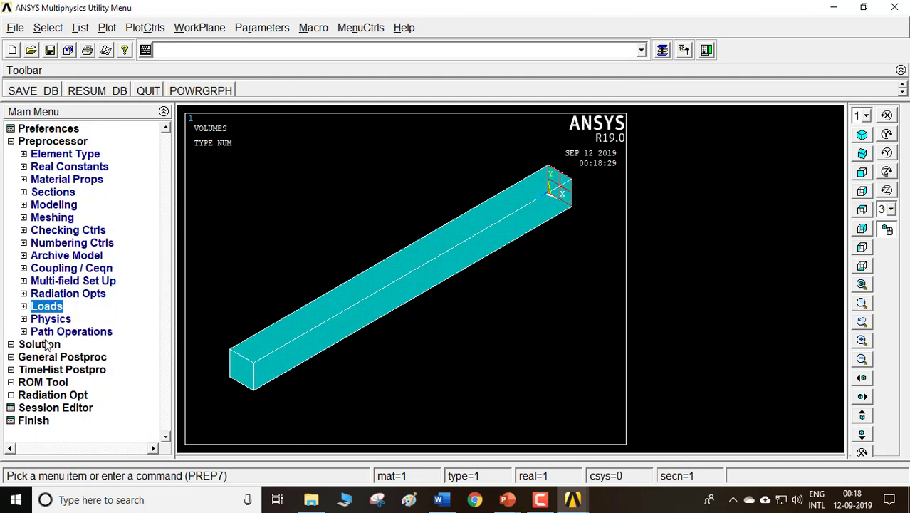
pyautogui.click(40, 345)
pyautogui.click(70, 255)
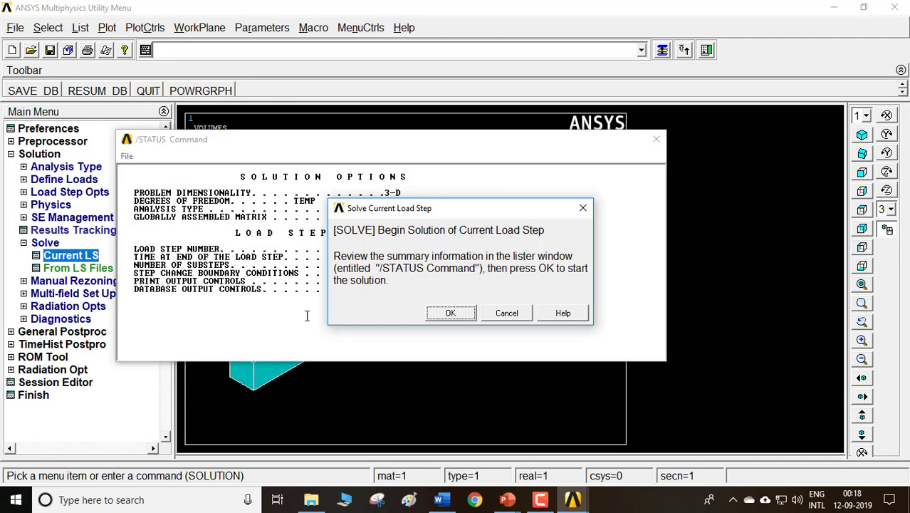
pyautogui.click(454, 315)
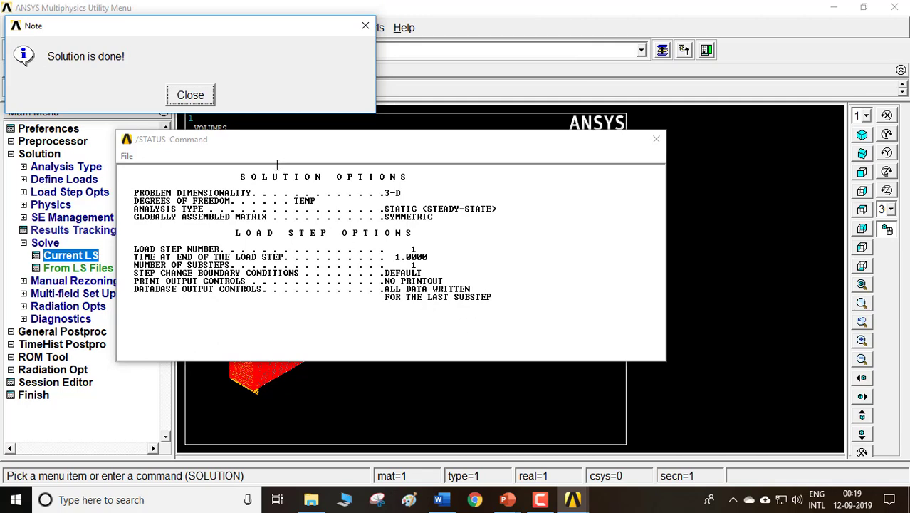
pyautogui.click(190, 95)
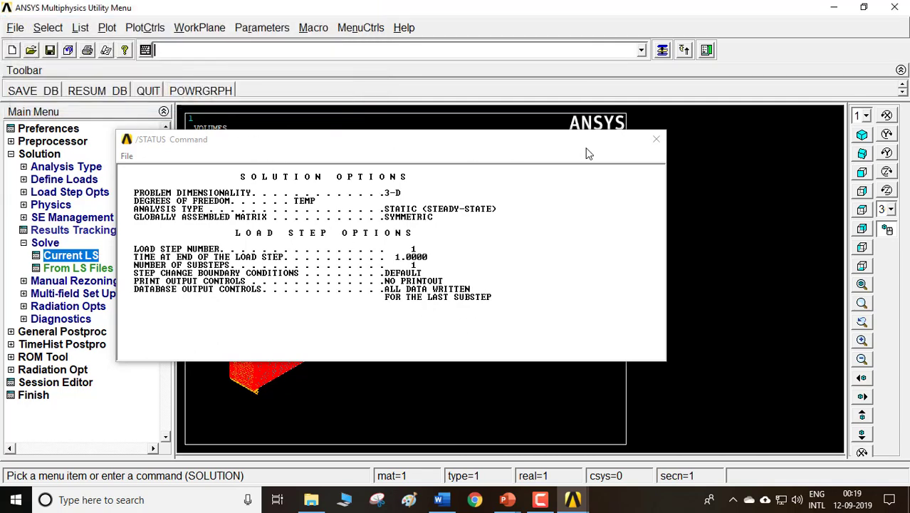
pyautogui.click(656, 139)
# Step: Plot the nodal temperature DOF solution as a contour on the fin
pyautogui.click(70, 332)
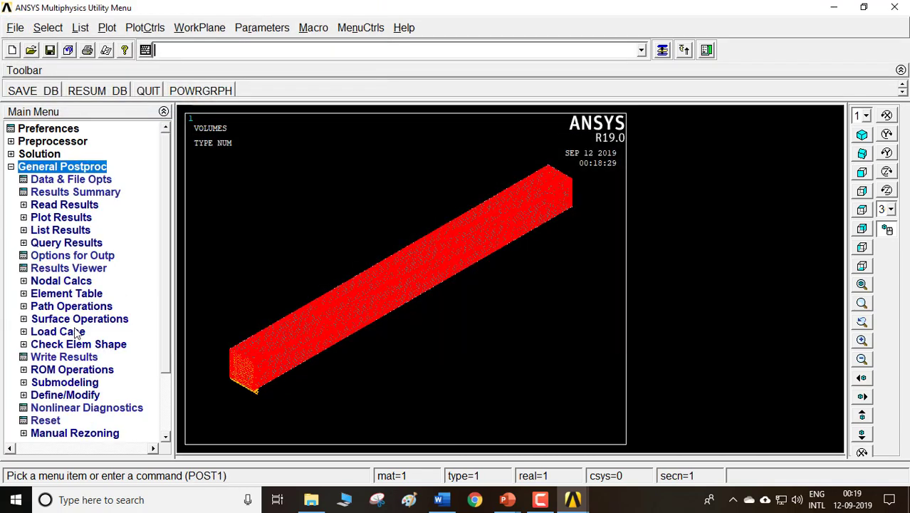
pyautogui.click(58, 218)
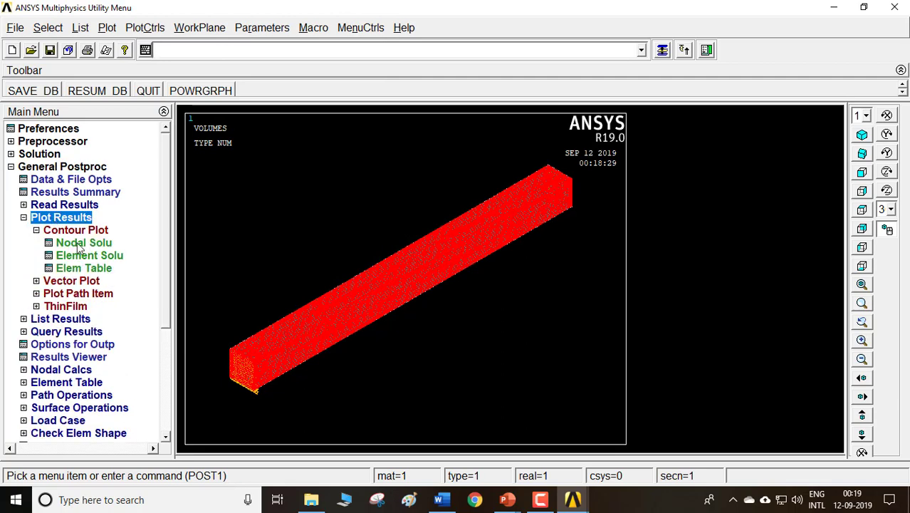
pyautogui.click(82, 243)
pyautogui.click(335, 119)
pyautogui.click(383, 133)
pyautogui.click(524, 399)
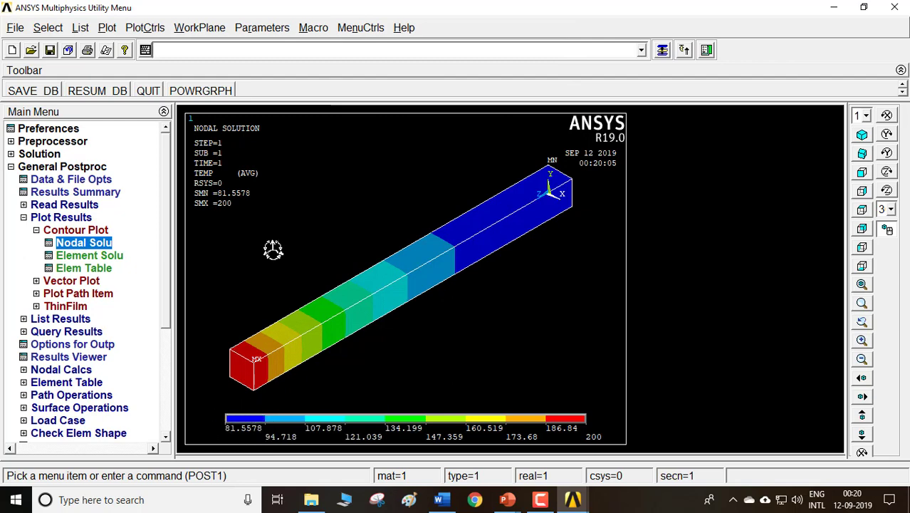
# Step: Switch to Word and set the ANSYS minimum temperature for Short Fin End Convection to 81.5578
pyautogui.moveTo(441, 500)
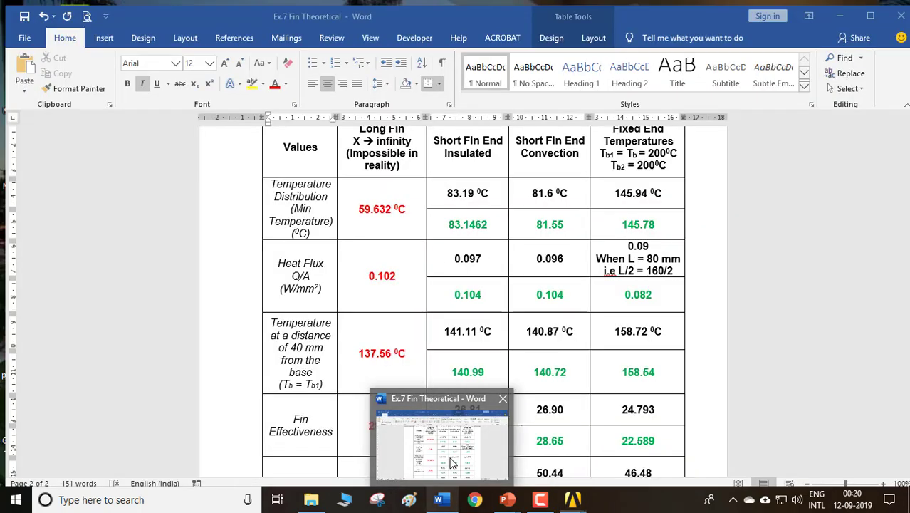
pyautogui.click(443, 450)
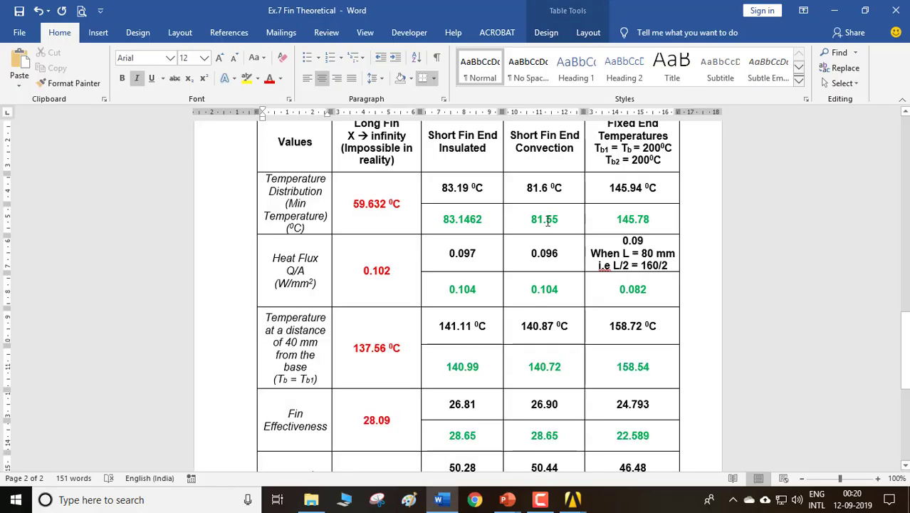
pyautogui.hotkey('alt', 'Tab')
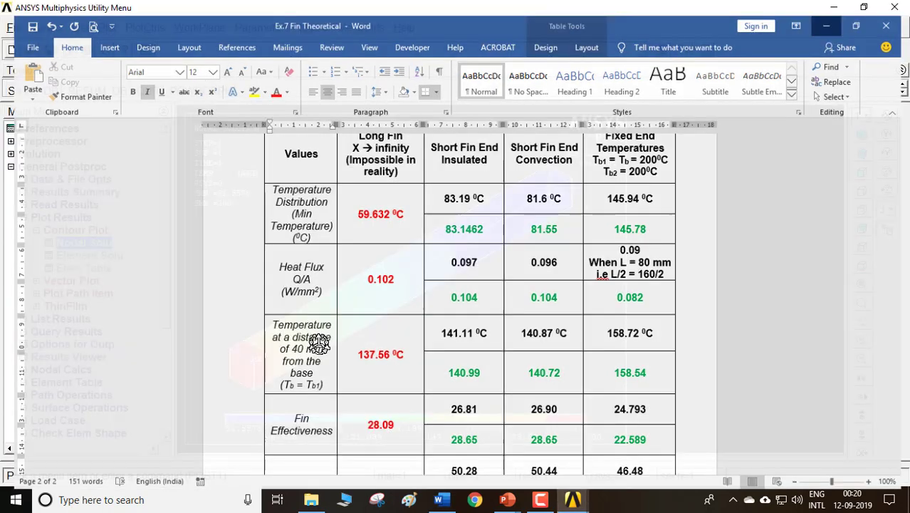
pyautogui.click(441, 499)
pyautogui.click(578, 215)
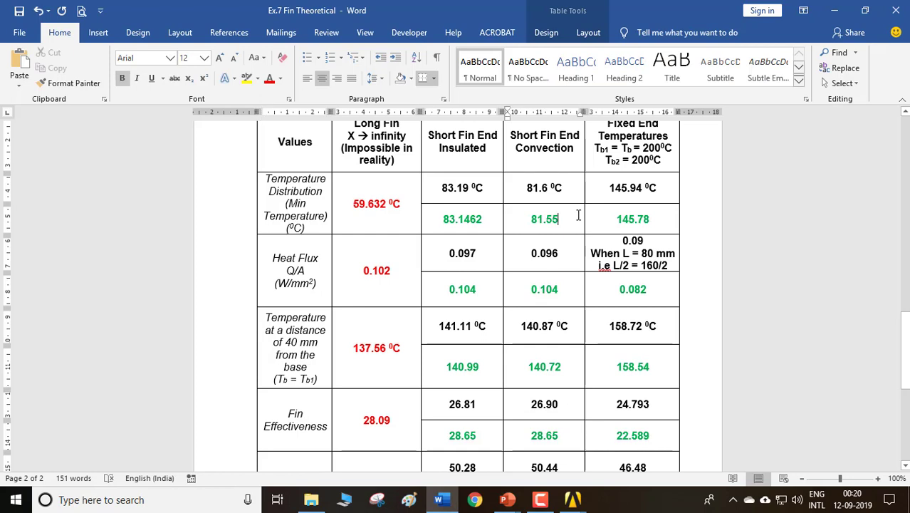
pyautogui.write('78')
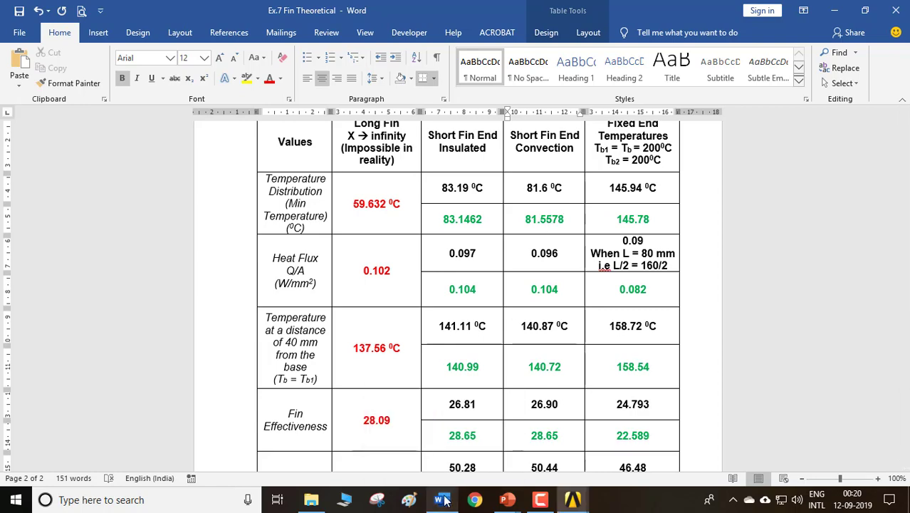
# Step: Switch to ANSYS, plot the thermal flux vector sum as a nodal contour on the fin, and compare it with Word's heat flux table
pyautogui.click(573, 500)
pyautogui.doubleClick(91, 244)
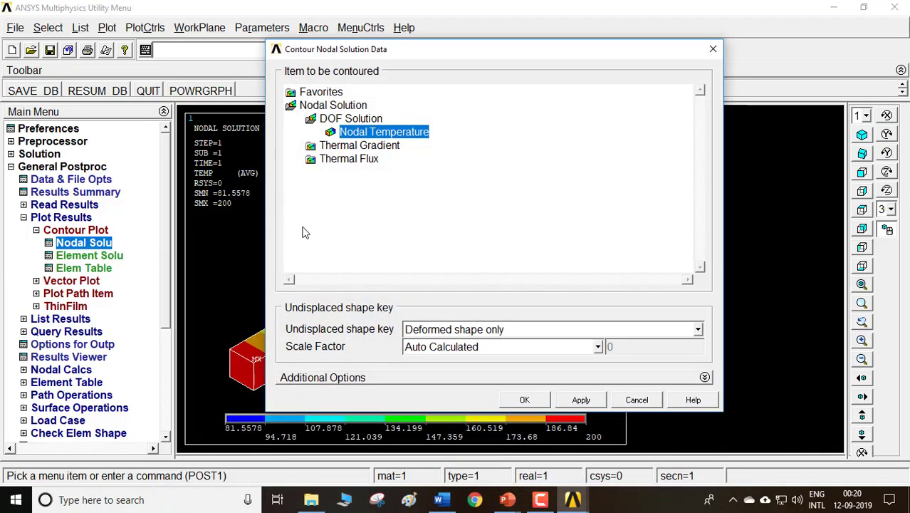
pyautogui.click(365, 158)
pyautogui.click(360, 199)
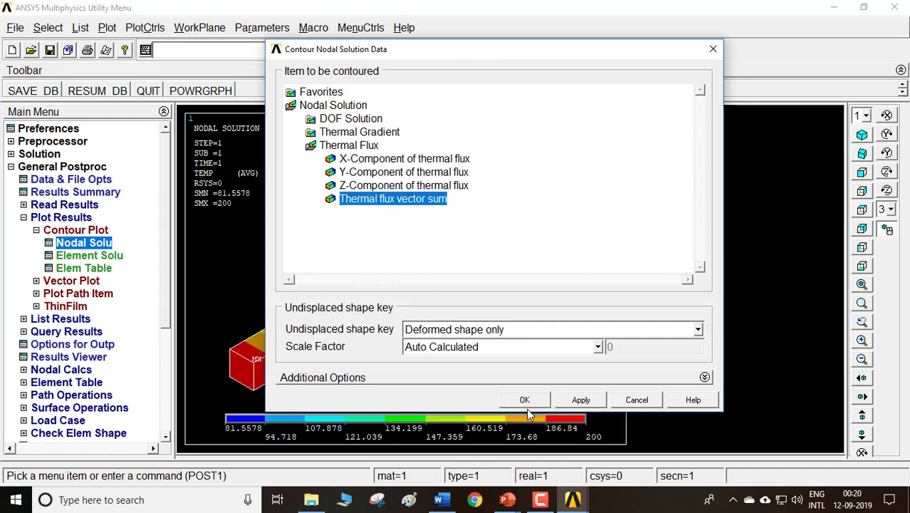
pyautogui.click(525, 400)
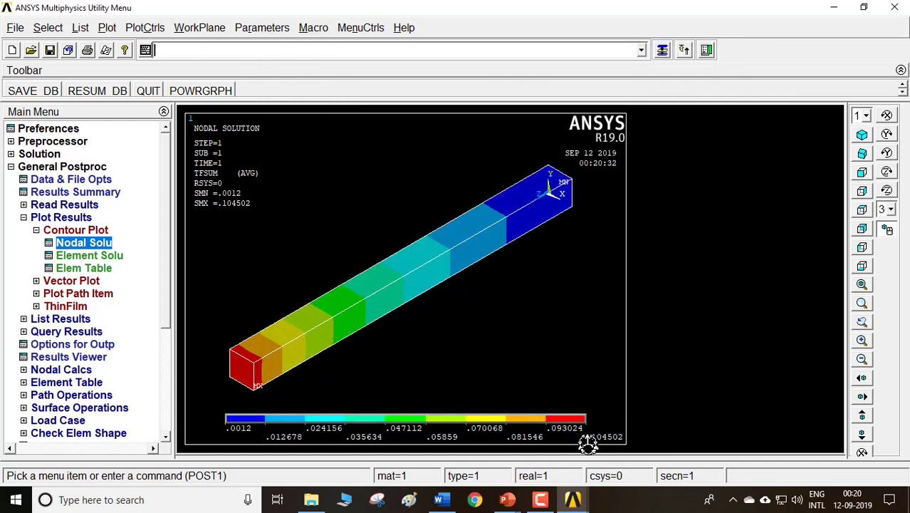
pyautogui.click(441, 499)
# Step: List the status of the defined paths under the path operations and close the listing
pyautogui.click(71, 396)
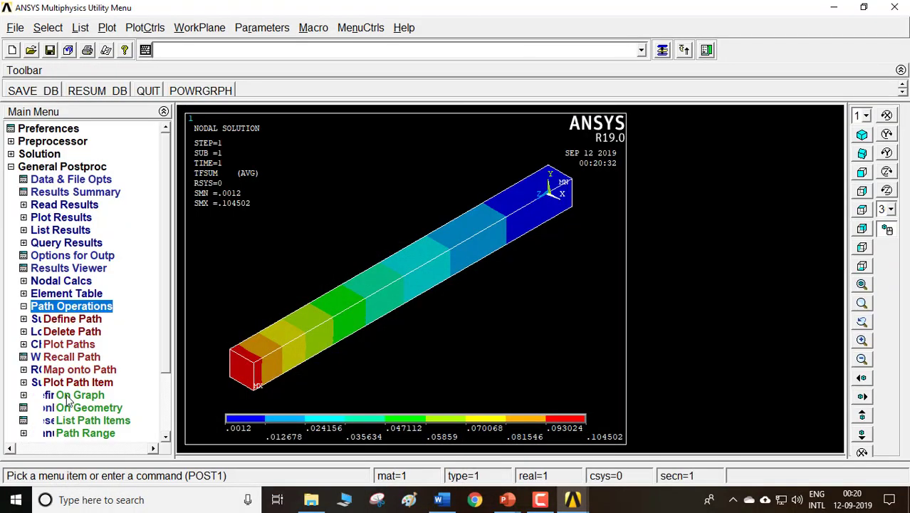
pyautogui.click(73, 322)
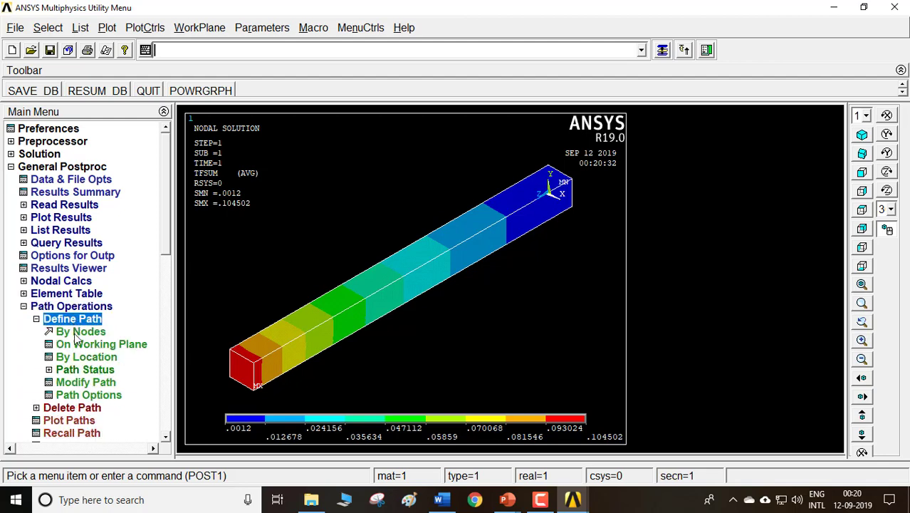
pyautogui.click(84, 370)
pyautogui.click(107, 384)
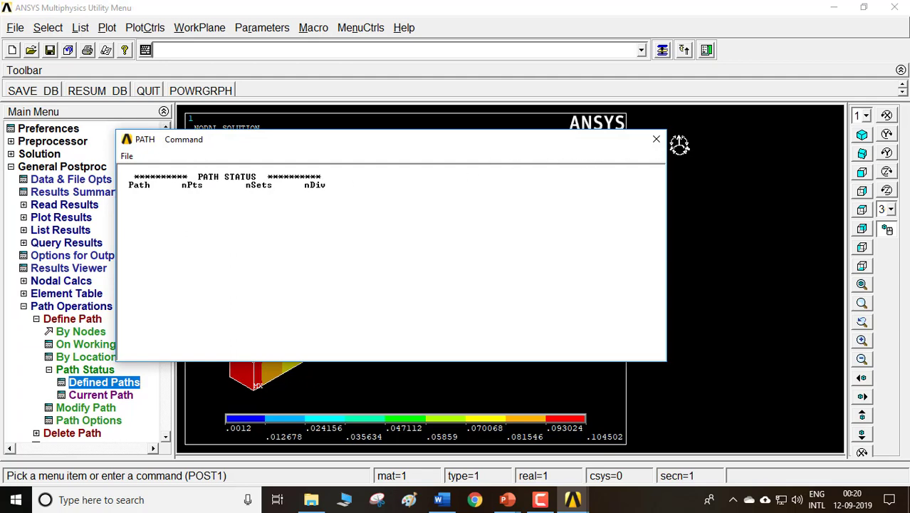
pyautogui.click(656, 139)
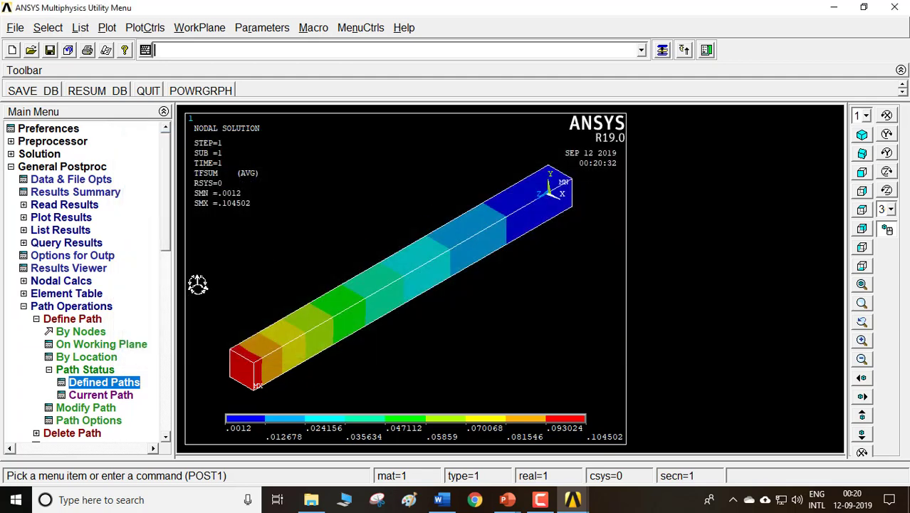
# Step: Define path Temp by nodes from the hot base's lower corner to the far end's matching corner, with 160 data sets and 160 divisions
pyautogui.click(80, 331)
pyautogui.click(248, 394)
pyautogui.rightClick(248, 394)
pyautogui.click(248, 394)
pyautogui.rightClick(251, 398)
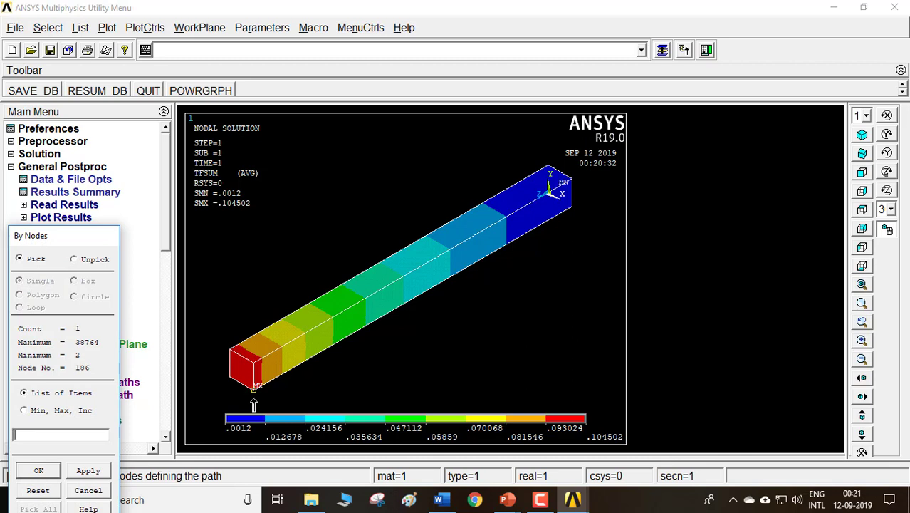
pyautogui.click(88, 471)
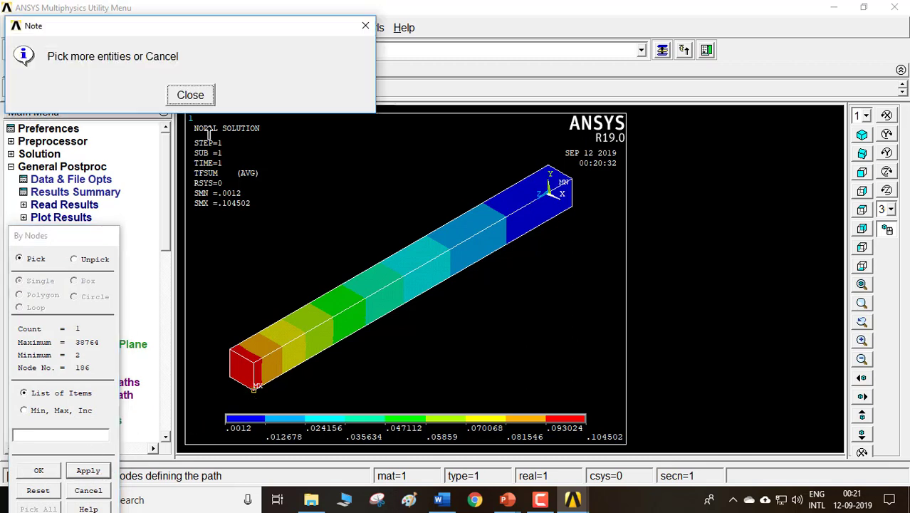
pyautogui.click(202, 95)
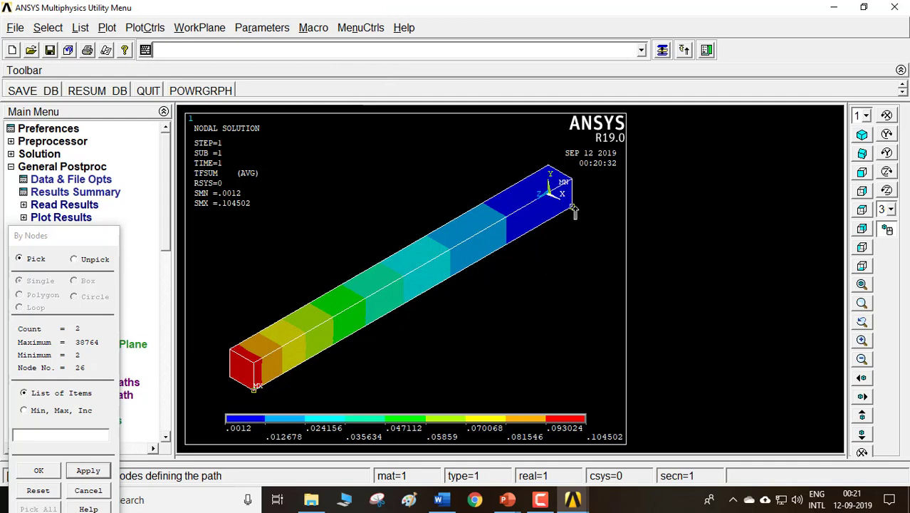
pyautogui.click(43, 474)
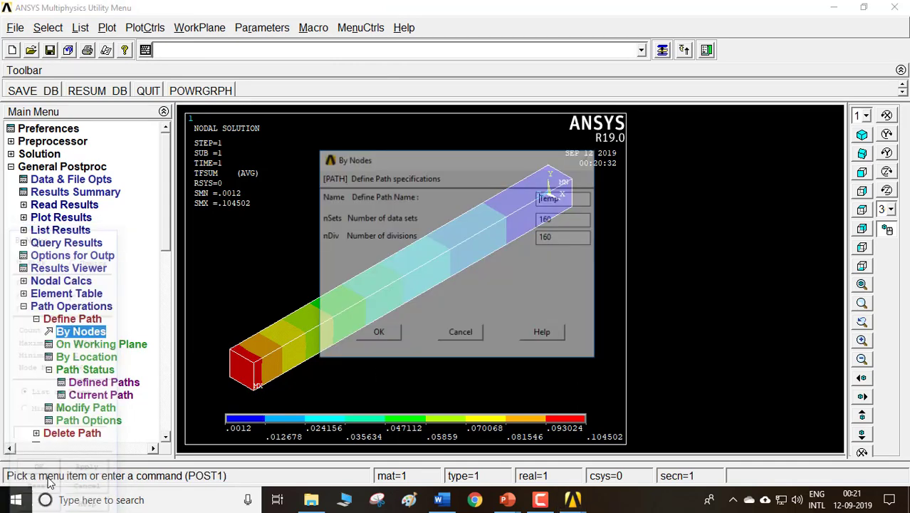
pyautogui.click(392, 338)
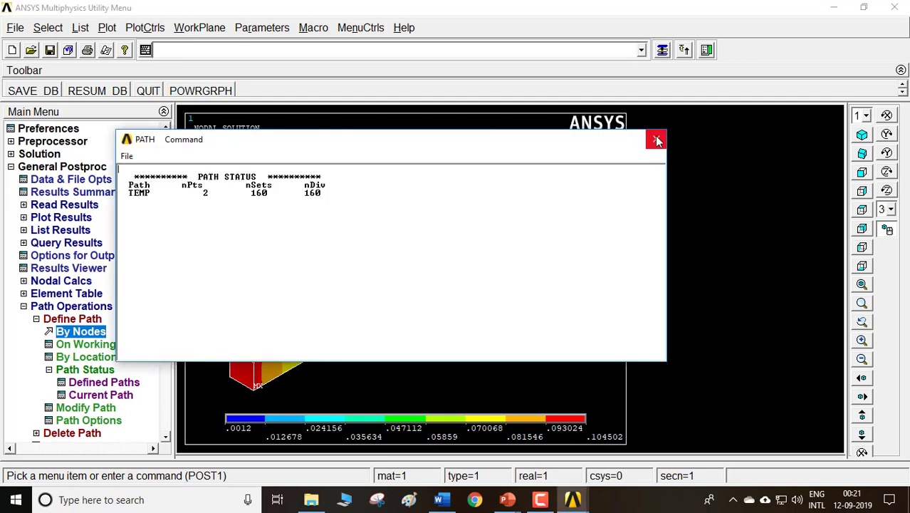
pyautogui.click(656, 138)
# Step: Map the DOF solution temperature onto the path with the label Temp, and dismiss the linearized stress dialog
pyautogui.click(87, 320)
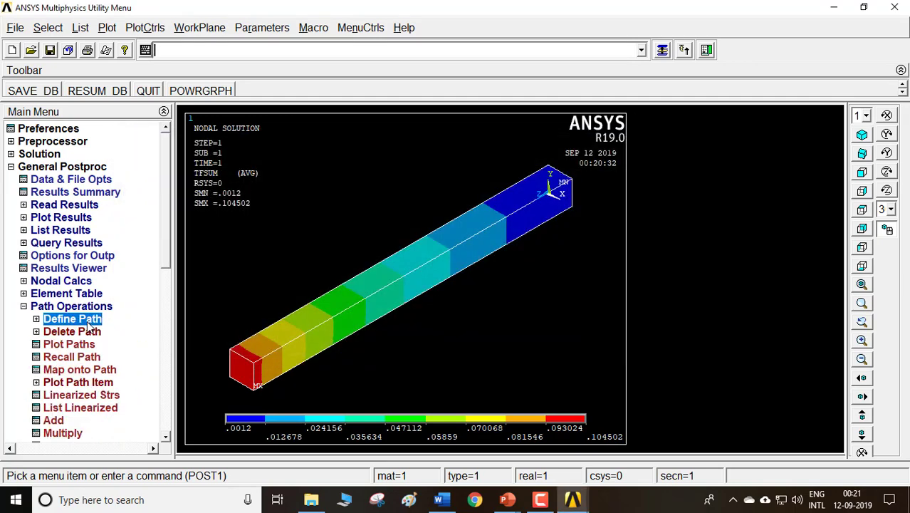
pyautogui.click(77, 370)
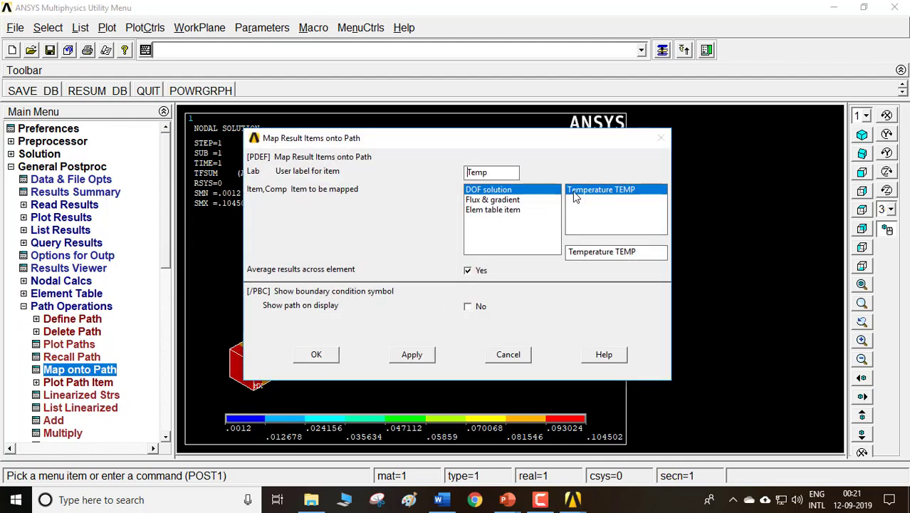
pyautogui.click(317, 354)
pyautogui.click(94, 395)
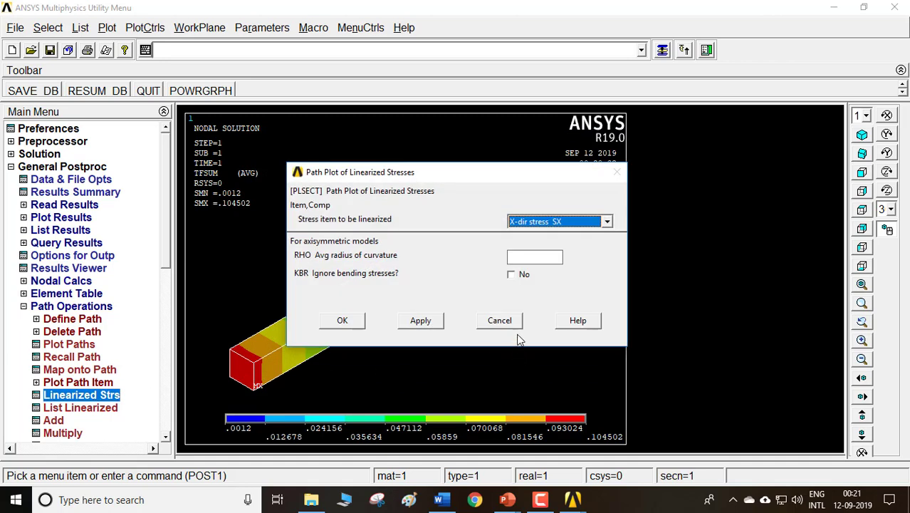
pyautogui.click(508, 322)
# Step: List the TEMP path item and find the temperature at a distance of 40 mm from the base
pyautogui.click(100, 385)
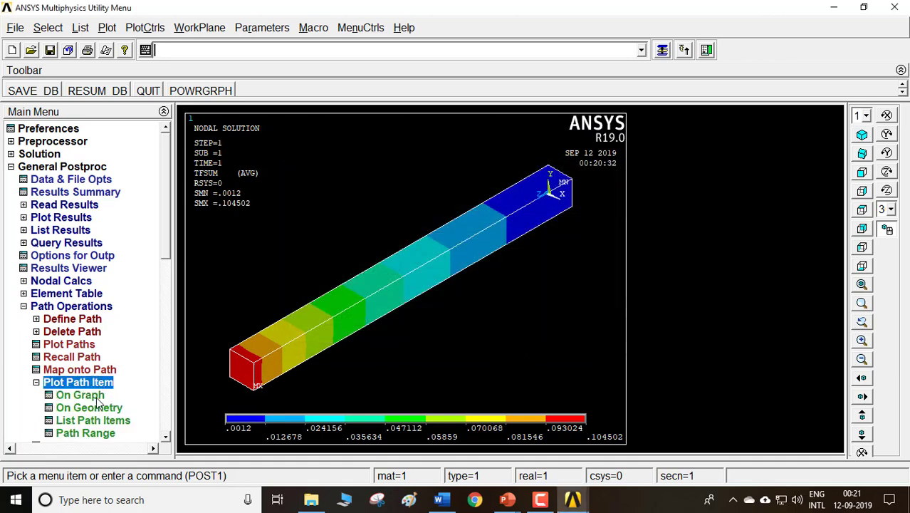
pyautogui.click(99, 420)
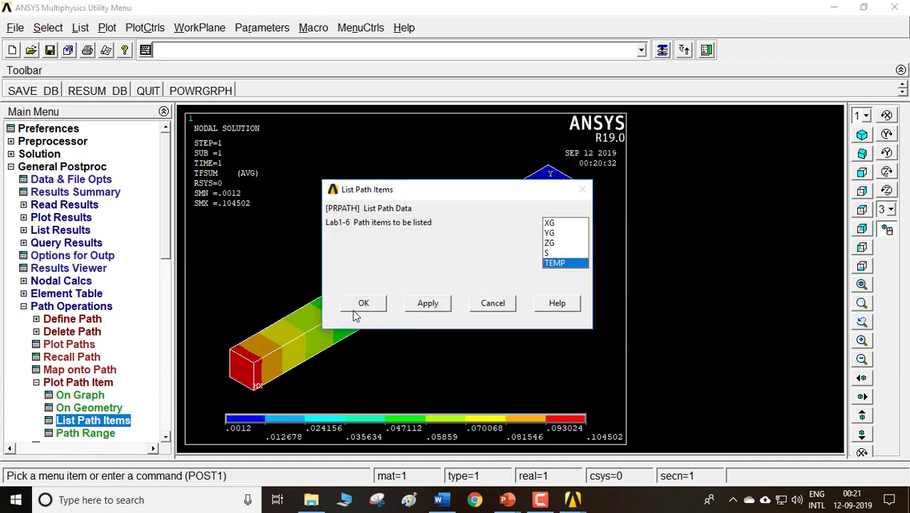
pyautogui.click(363, 303)
pyautogui.scroll(-3, 383, 292)
pyautogui.scroll(-6, 264, 324)
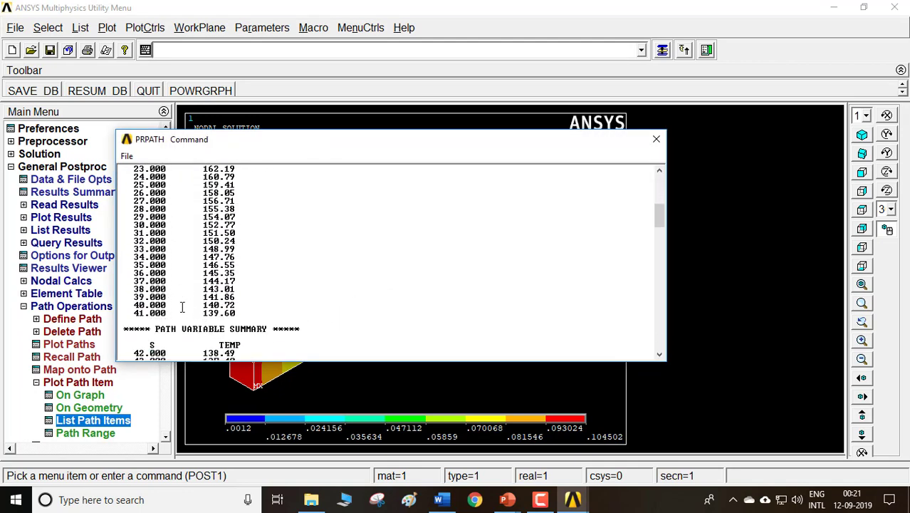
pyautogui.moveTo(208, 307); pyautogui.dragTo(269, 308)
pyautogui.click(271, 308)
# Step: Switch to Word to compare the Short Fin End Convection temperatures at 40 mm, then return to ANSYS and close the path listing
pyautogui.click(448, 504)
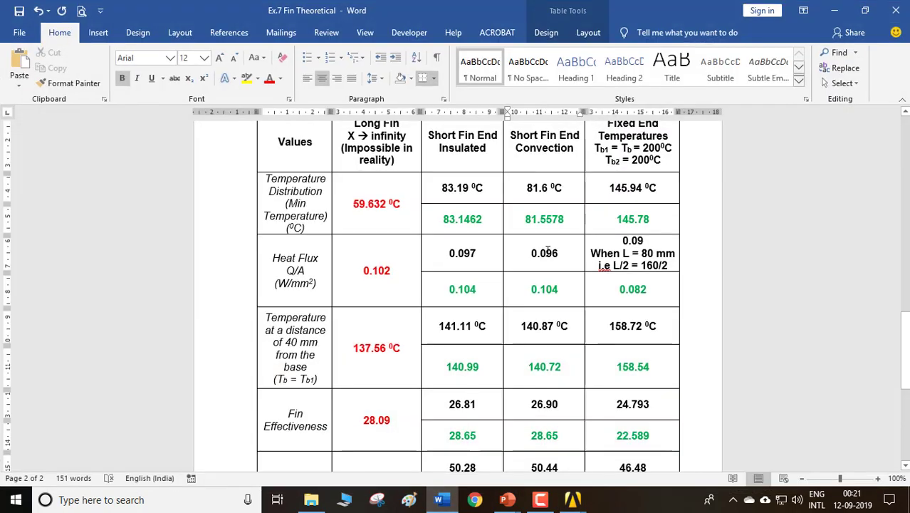
pyautogui.moveTo(527, 370); pyautogui.dragTo(584, 367)
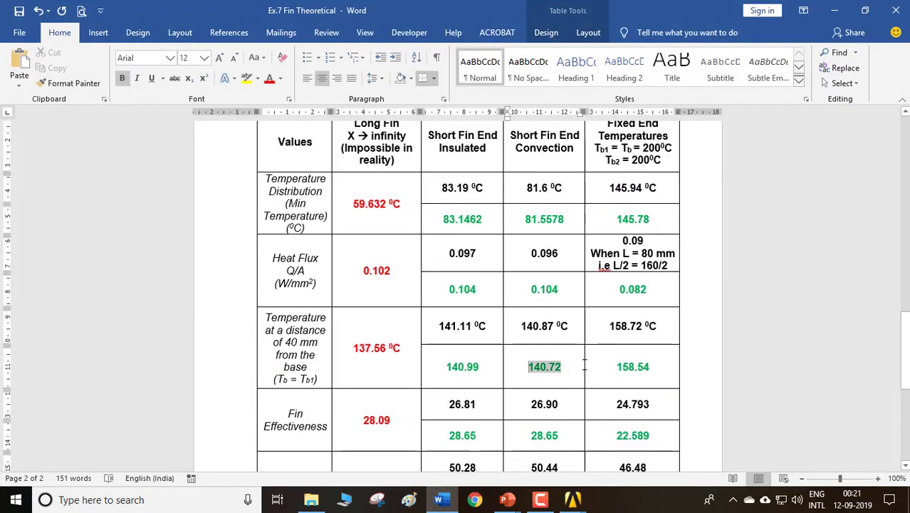
pyautogui.click(562, 327)
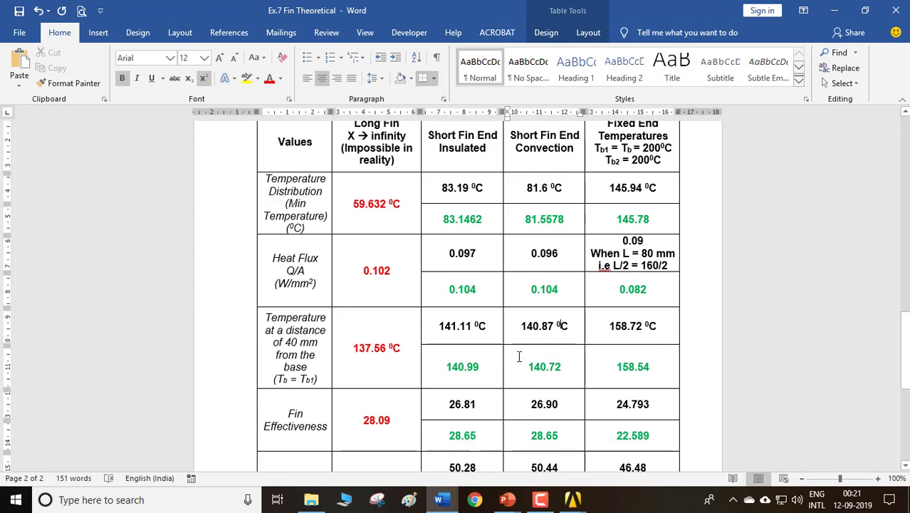
pyautogui.click(446, 501)
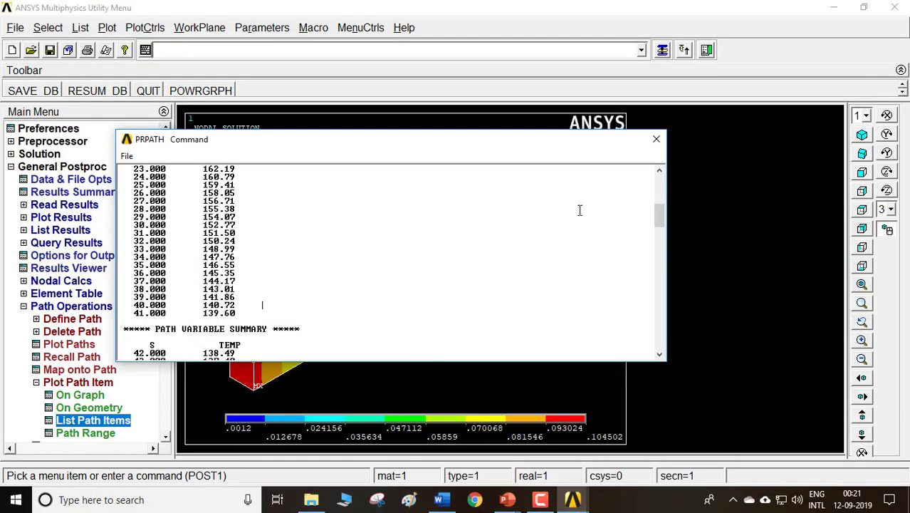
pyautogui.click(651, 144)
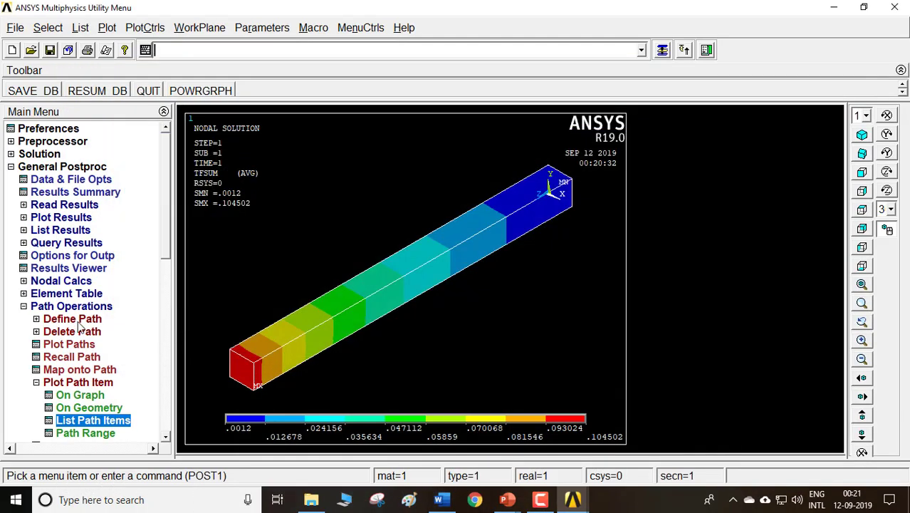
# Step: Plot TEMP along the path as a graph and export the plot as a metafile with white and black inverted
pyautogui.click(80, 396)
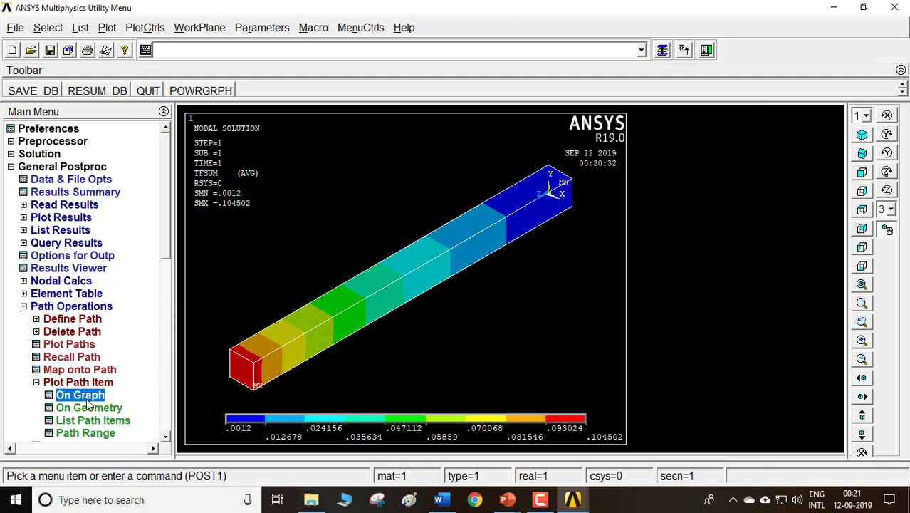
pyautogui.click(366, 309)
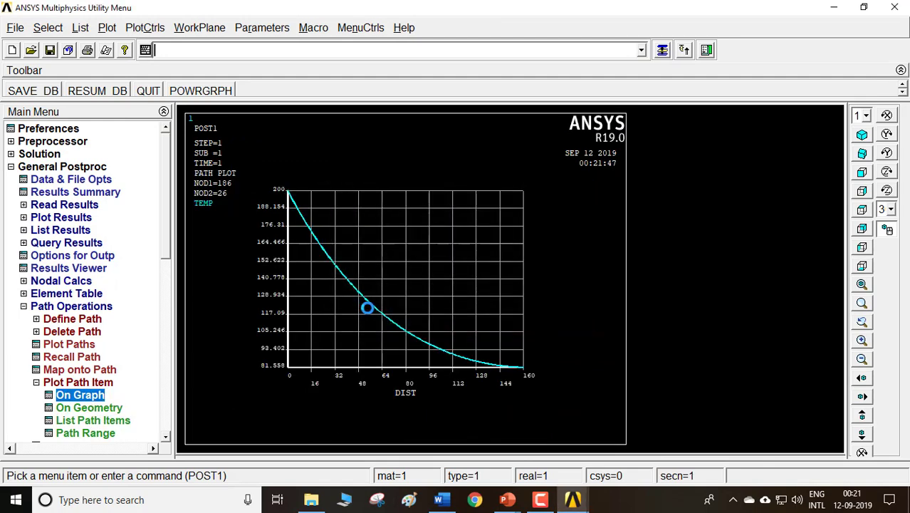
pyautogui.click(134, 33)
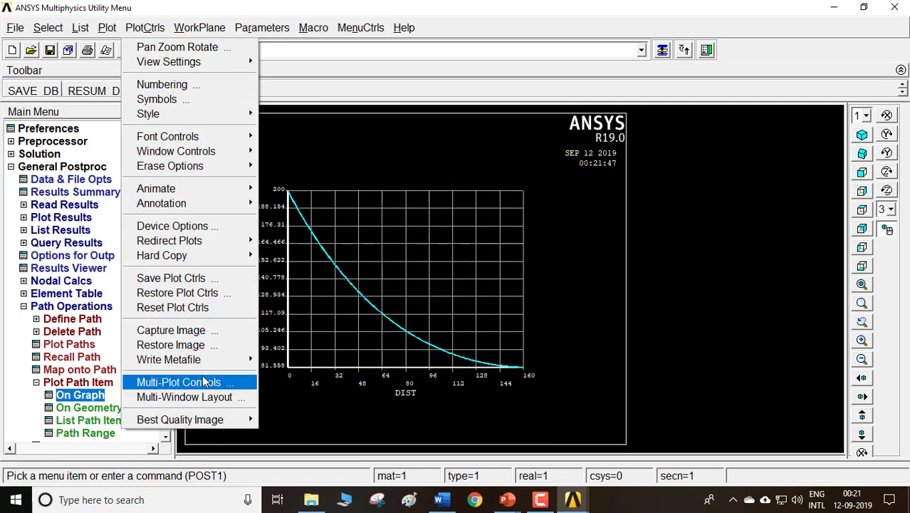
pyautogui.moveTo(213, 359)
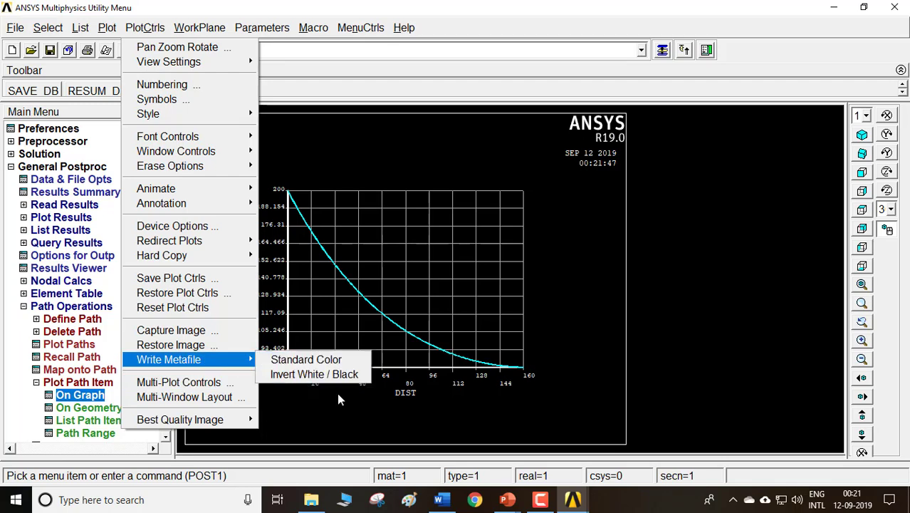
pyautogui.click(314, 374)
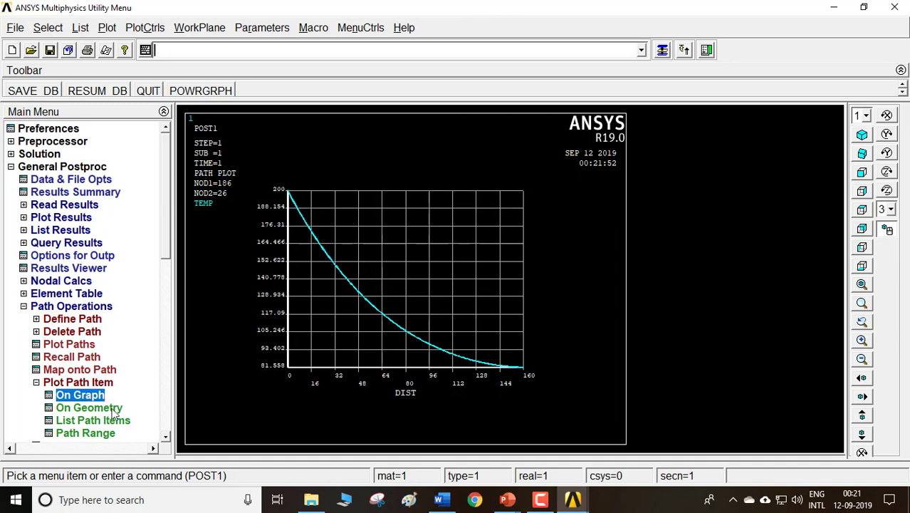
# Step: Review the listed TEMP values along the path again around the 40 mm distance and close the listing
pyautogui.click(92, 421)
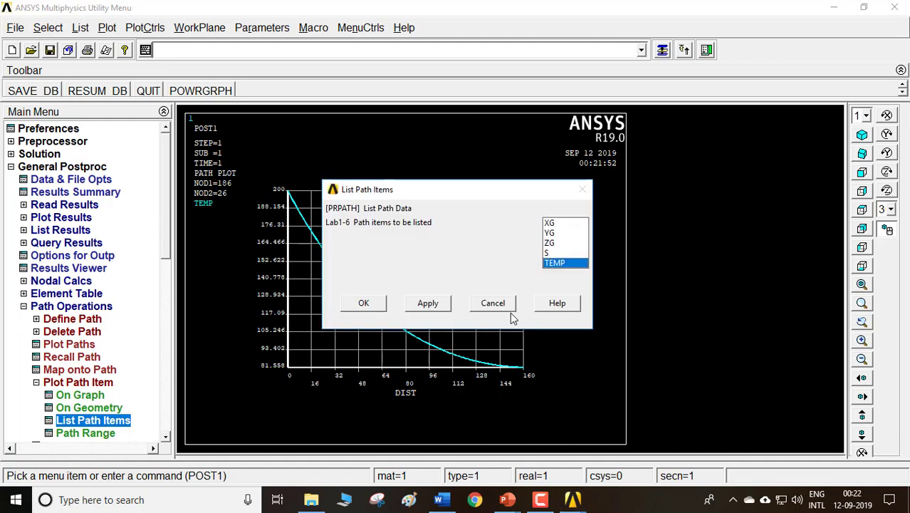
pyautogui.click(350, 306)
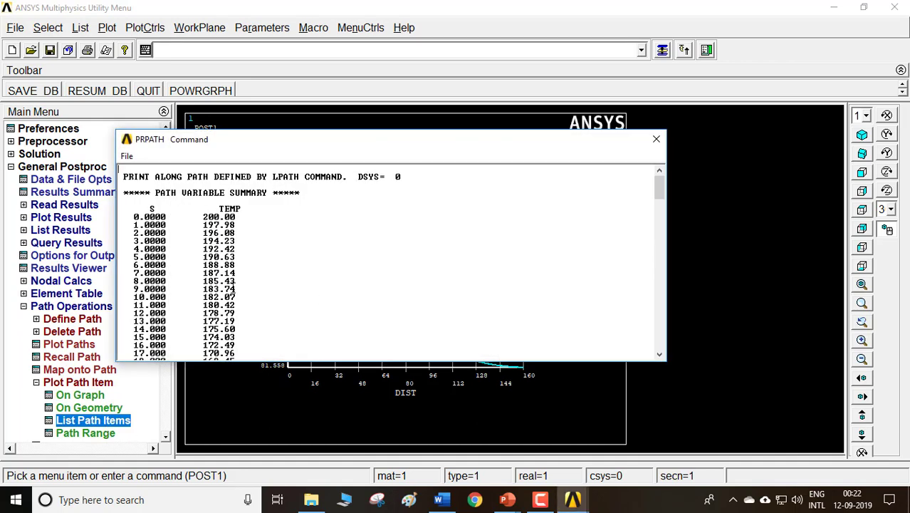
pyautogui.scroll(-10, 233, 292)
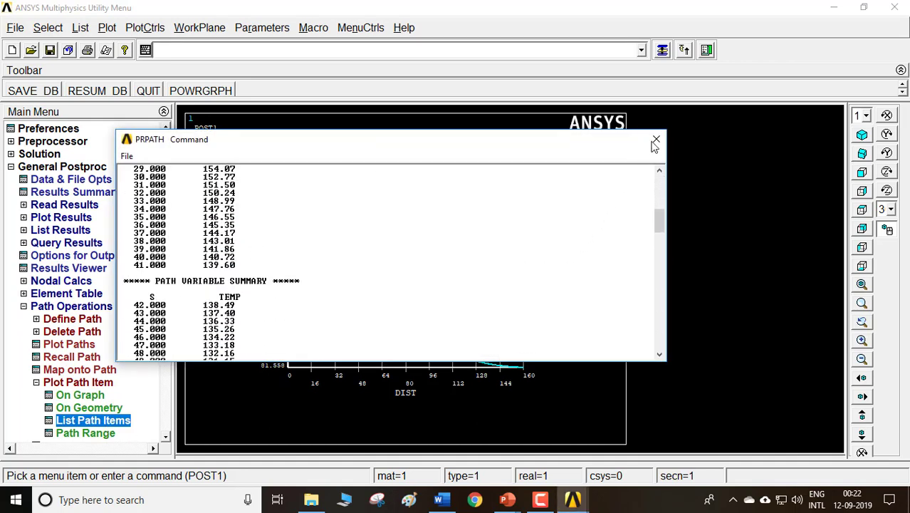
pyautogui.click(656, 140)
# Step: Open the session editor, select the entire command log, and close the editor
pyautogui.click(97, 308)
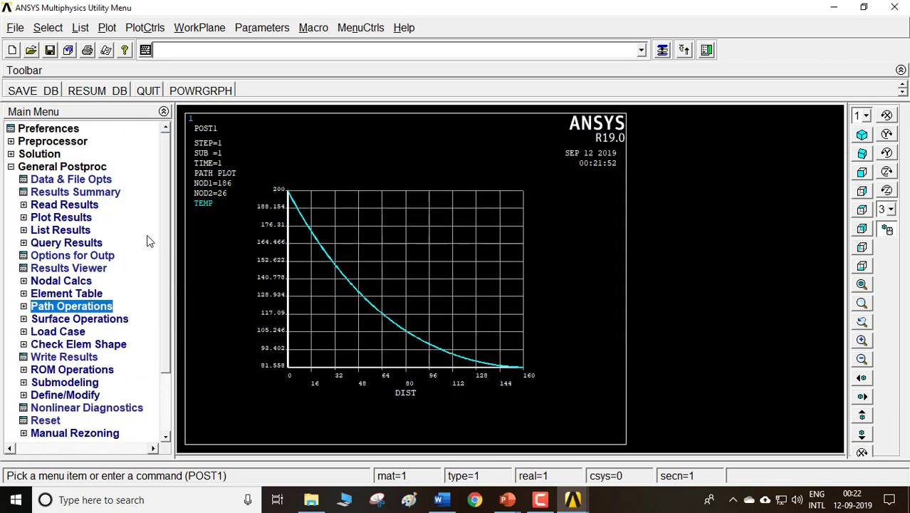
pyautogui.scroll(-2, 165, 263)
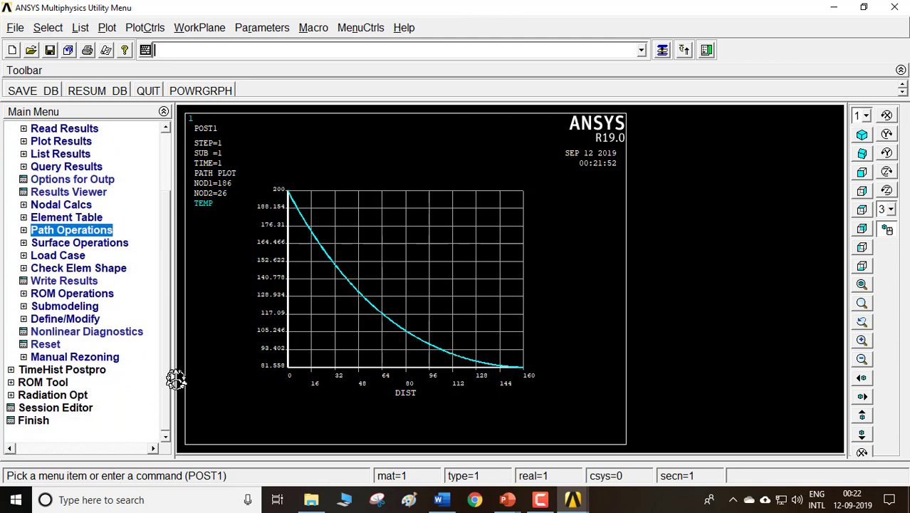
pyautogui.click(74, 411)
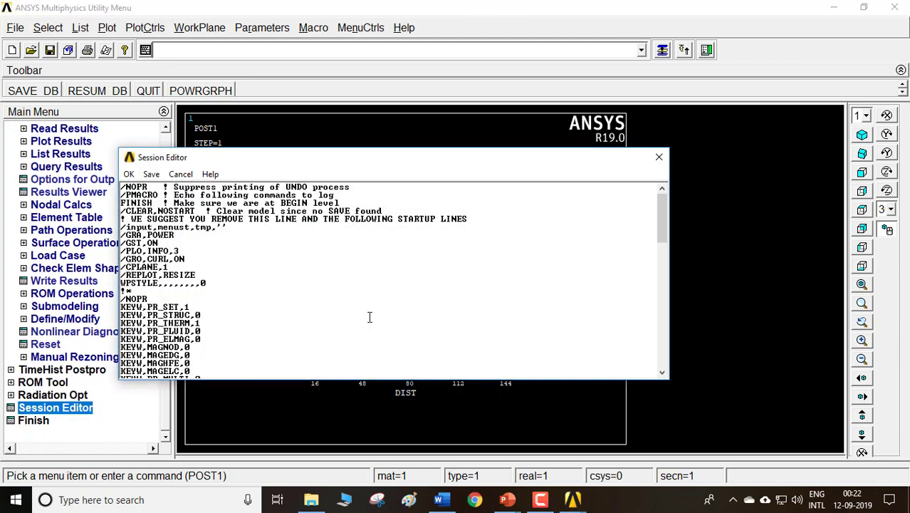
pyautogui.hotkey('ctrl', 'a')
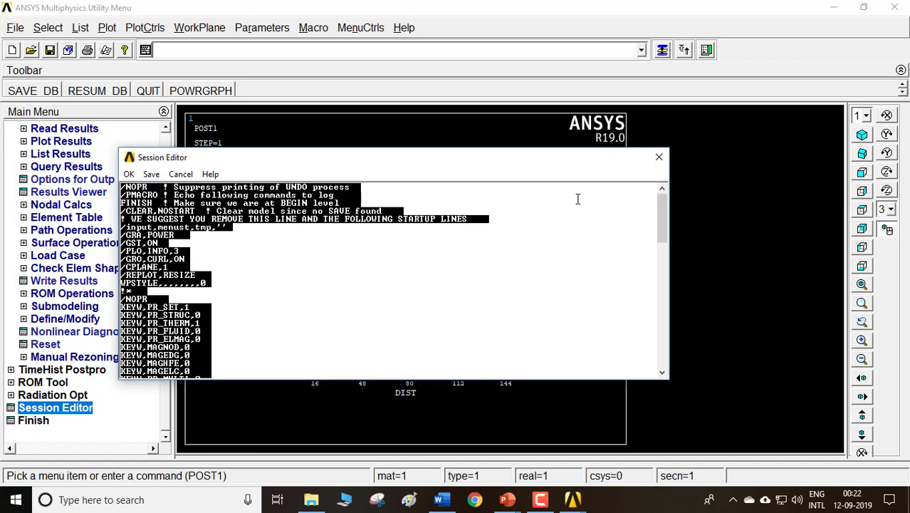
pyautogui.click(659, 157)
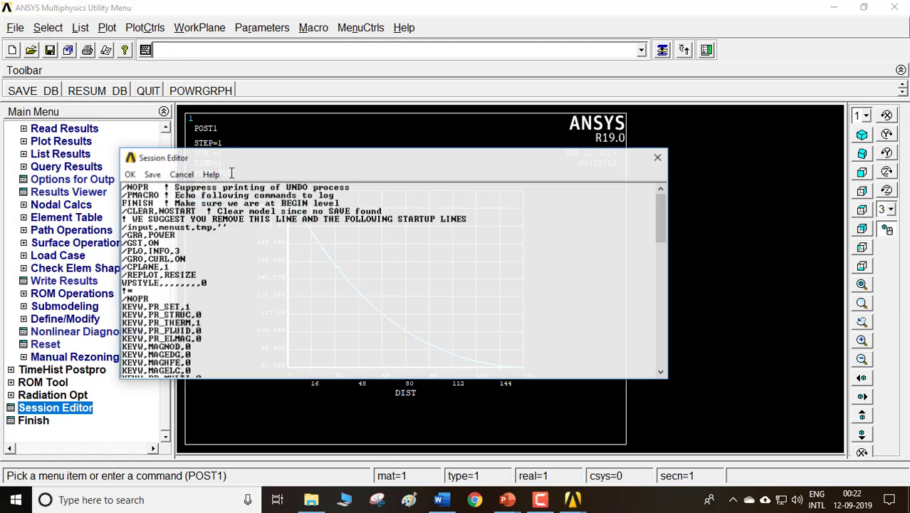
pyautogui.click(659, 156)
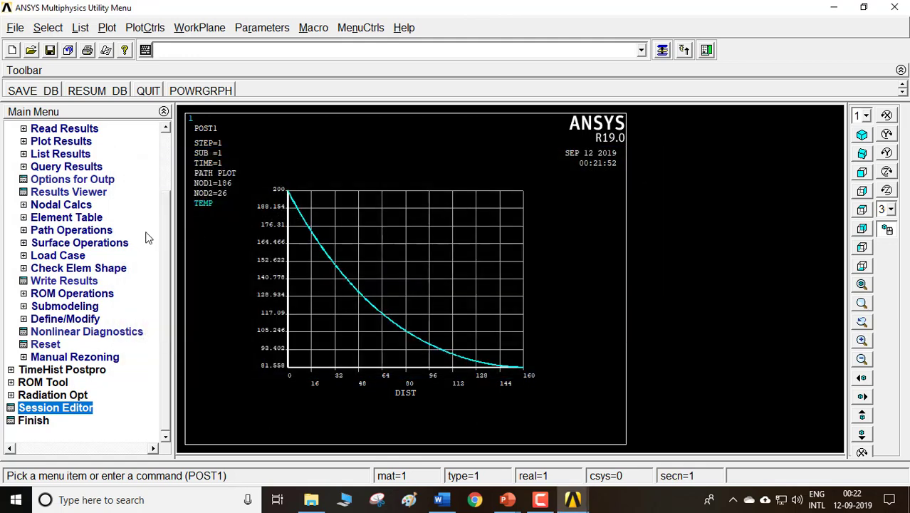
pyautogui.scroll(2, 164, 278)
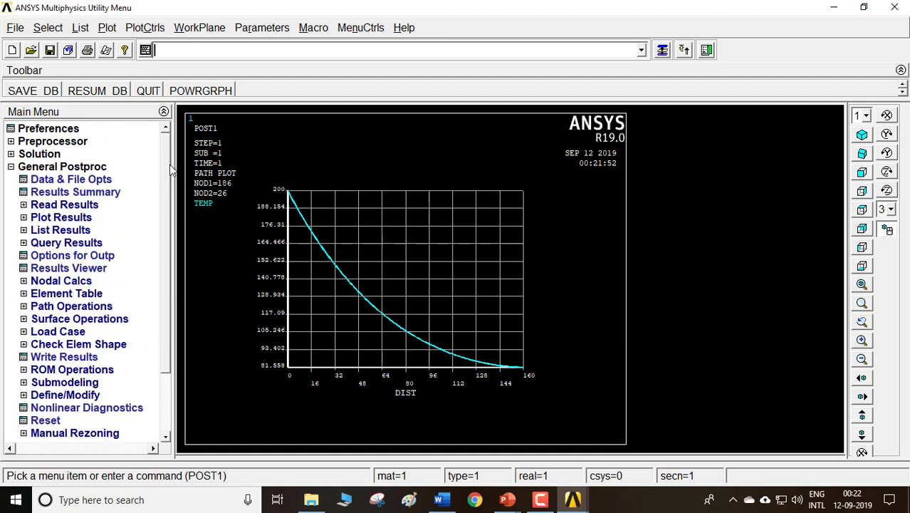
# Step: Switch to Word to compare the Short Fin End Convection heat flux, effectiveness and efficiency values in the results table, then return to ANSYS
pyautogui.click(441, 500)
pyautogui.scroll(-2, 324, 326)
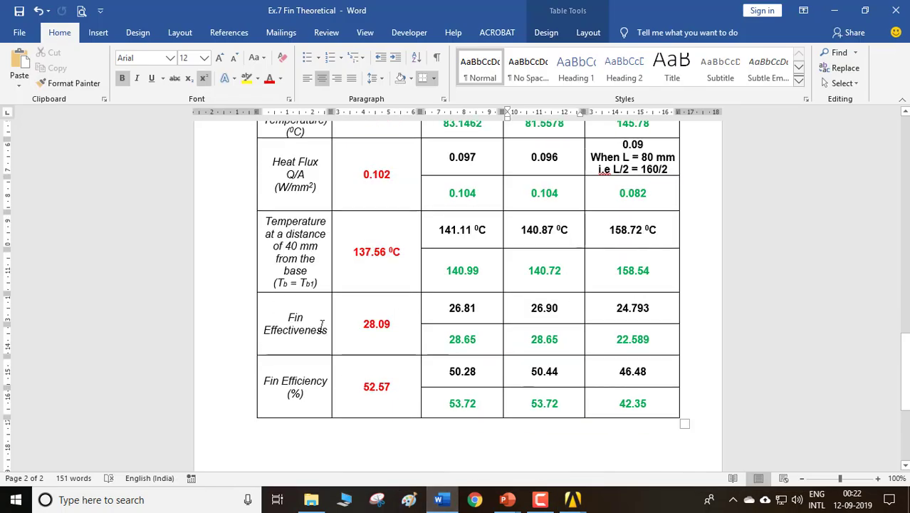
pyautogui.scroll(2, 319, 364)
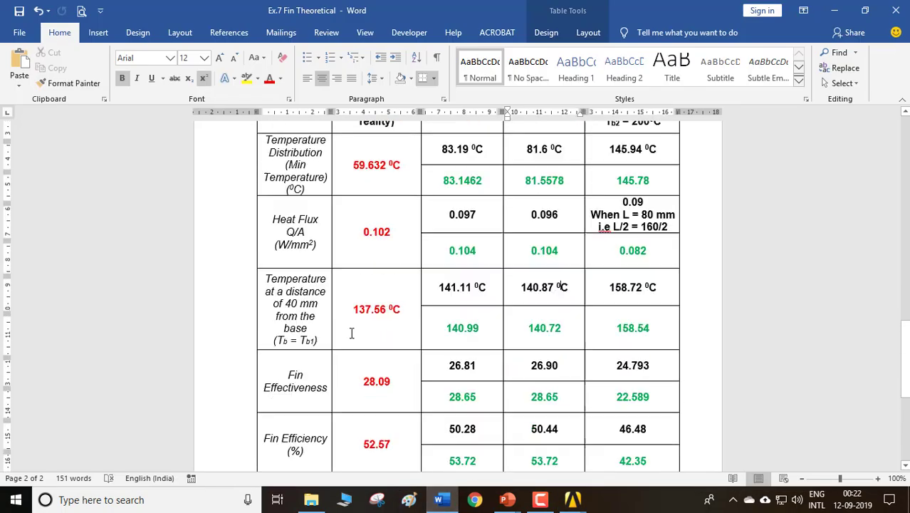
pyautogui.doubleClick(553, 259)
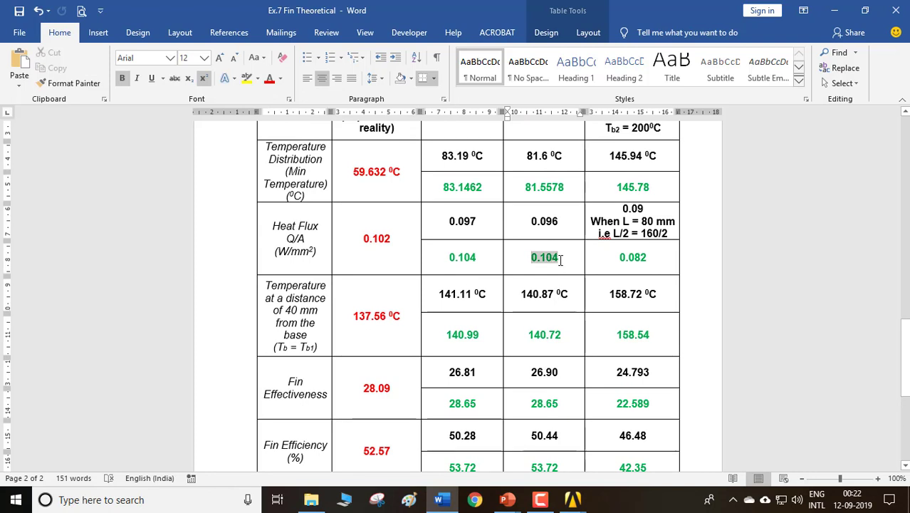
pyautogui.scroll(-2, 327, 355)
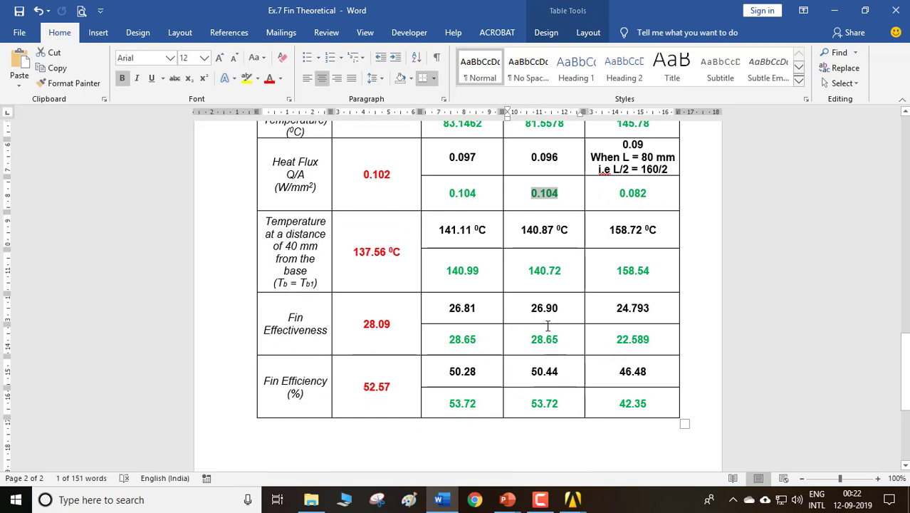
pyautogui.scroll(4, 505, 385)
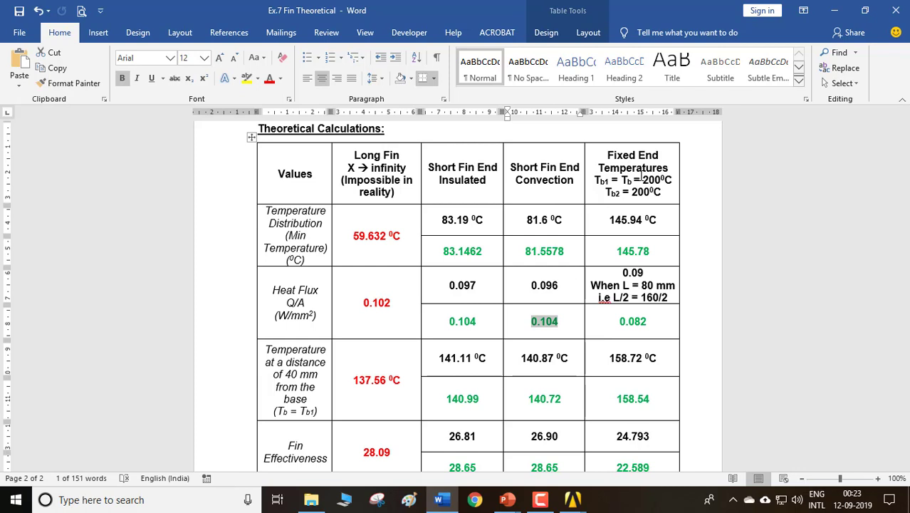
pyautogui.click(834, 10)
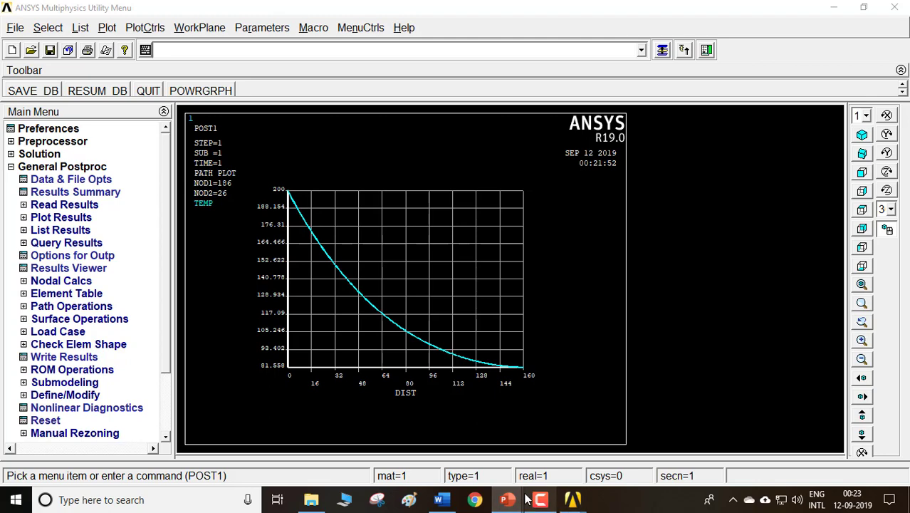
# Step: Switch to the Ex 8 Fin presentation in PowerPoint, change the last word of slide 15's boundary conditions heading to "Fin", and return to ANSYS
pyautogui.moveTo(520, 501)
pyautogui.moveTo(449, 458)
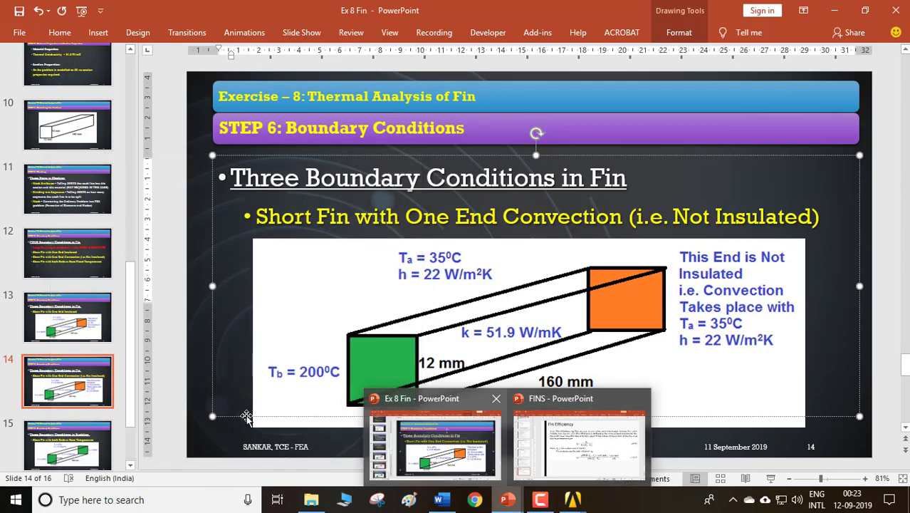
pyautogui.click(381, 474)
pyautogui.click(71, 446)
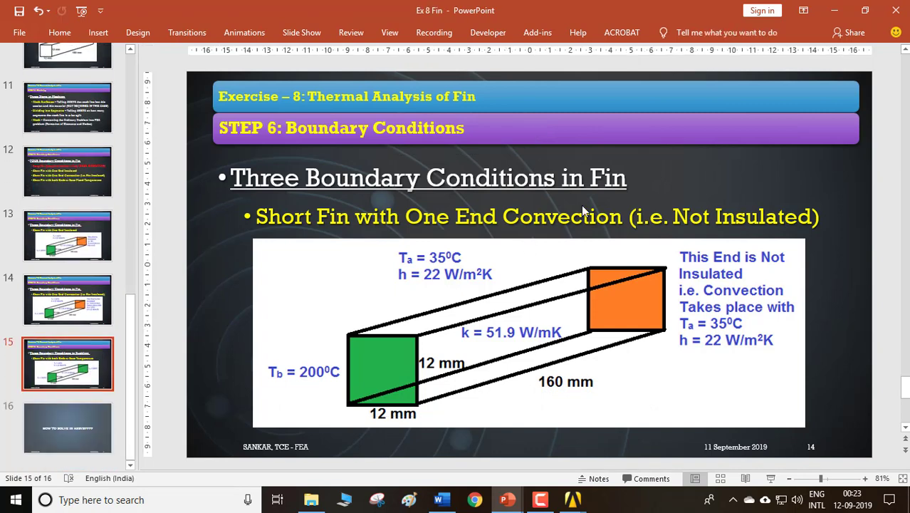
pyautogui.click(641, 177)
pyautogui.doubleClick(641, 177)
pyautogui.write('Fin')
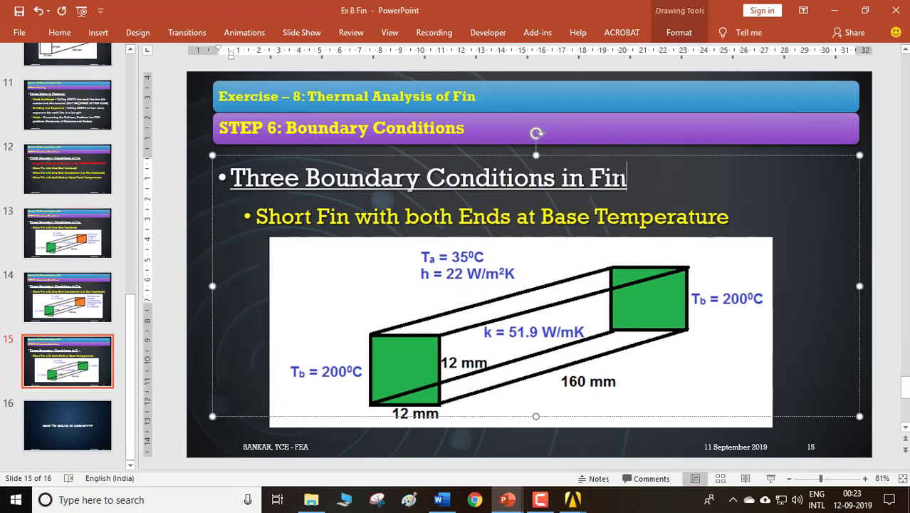
pyautogui.click(197, 302)
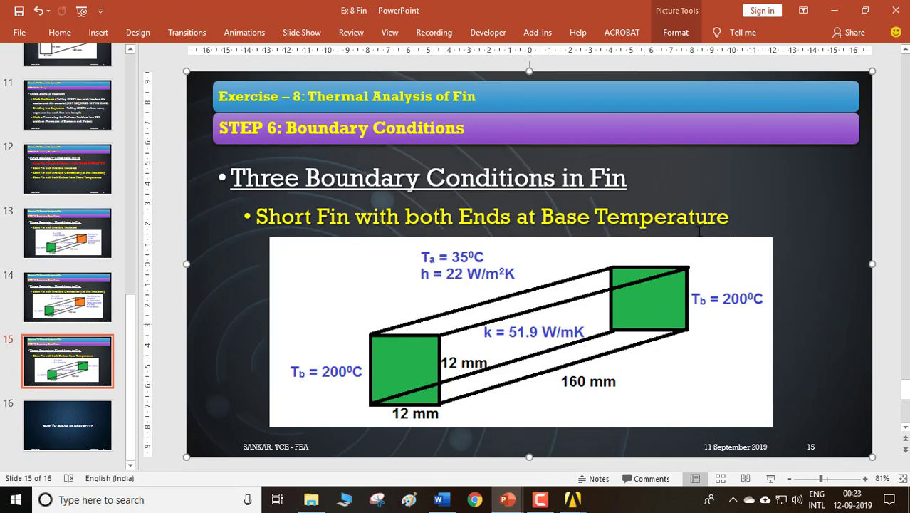
pyautogui.click(834, 11)
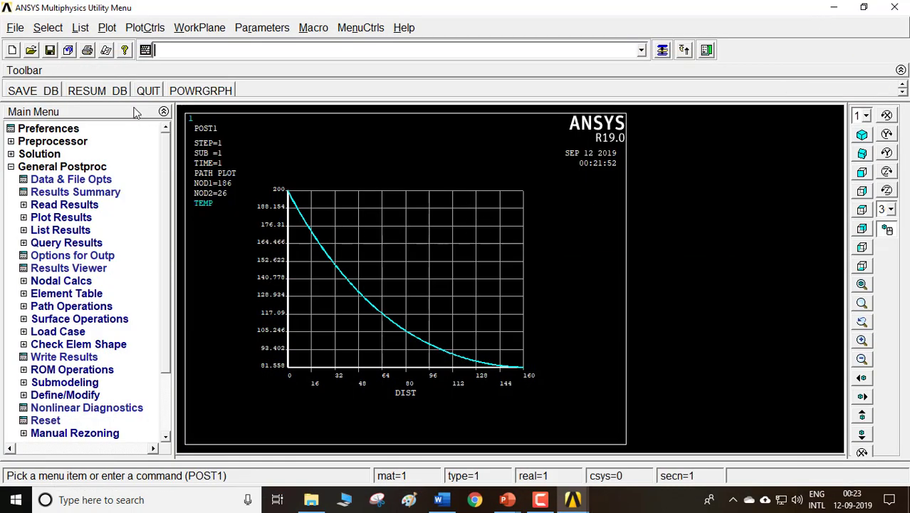
# Step: Return to the preprocessor and plot the fin's volumes
pyautogui.click(39, 141)
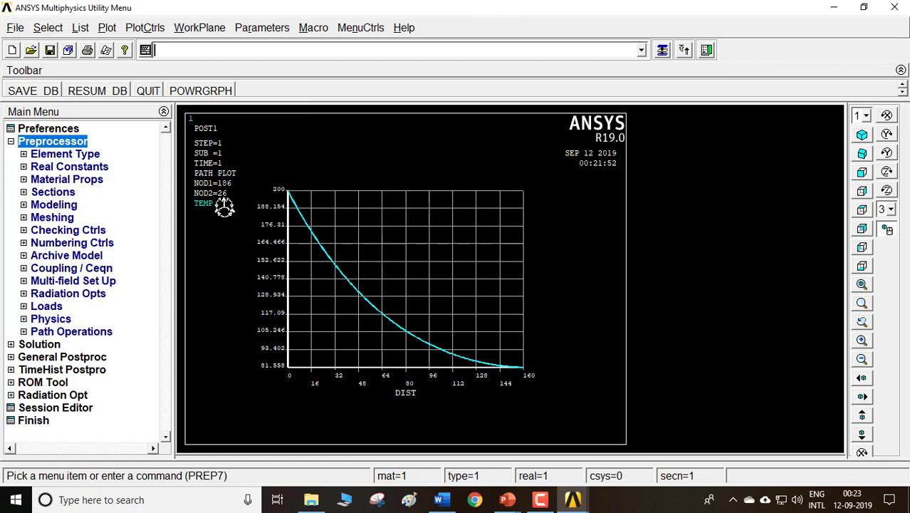
pyautogui.click(107, 28)
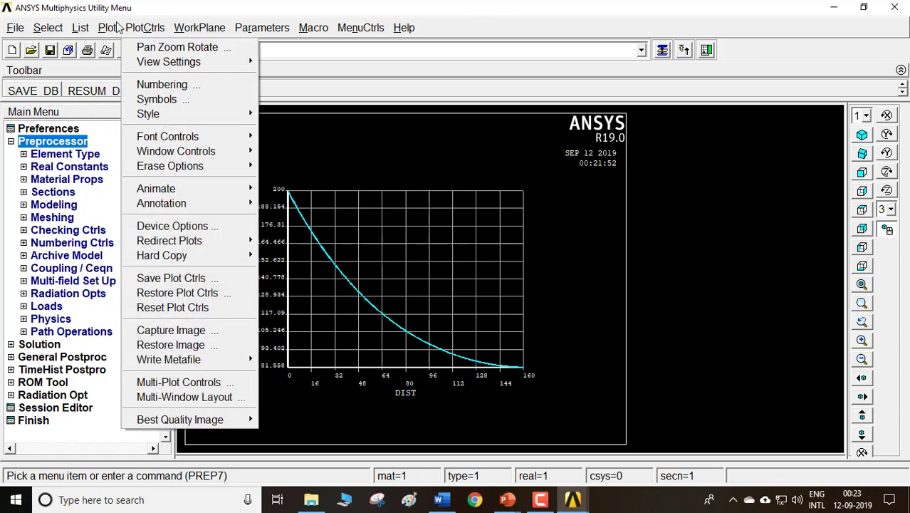
pyautogui.click(129, 113)
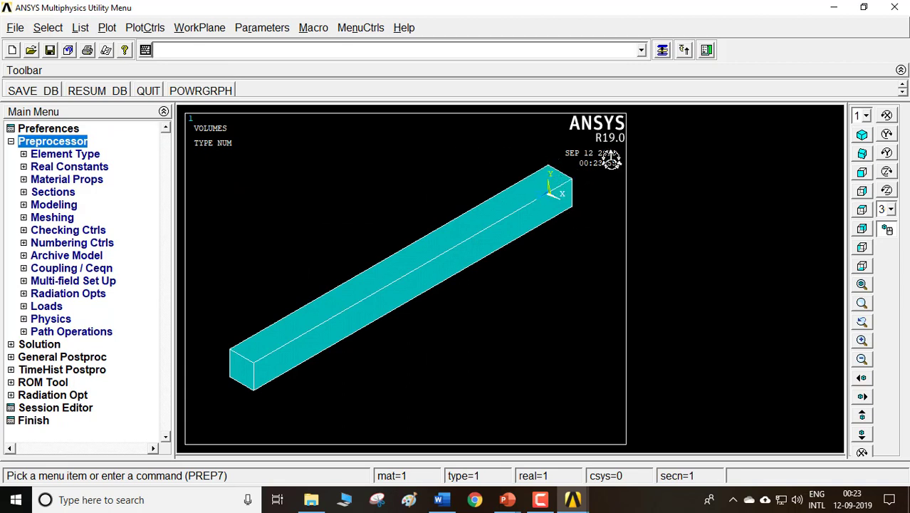
# Step: Delete the convection load with load key 1 from the fin's end area at the origin (area 1)
pyautogui.click(47, 307)
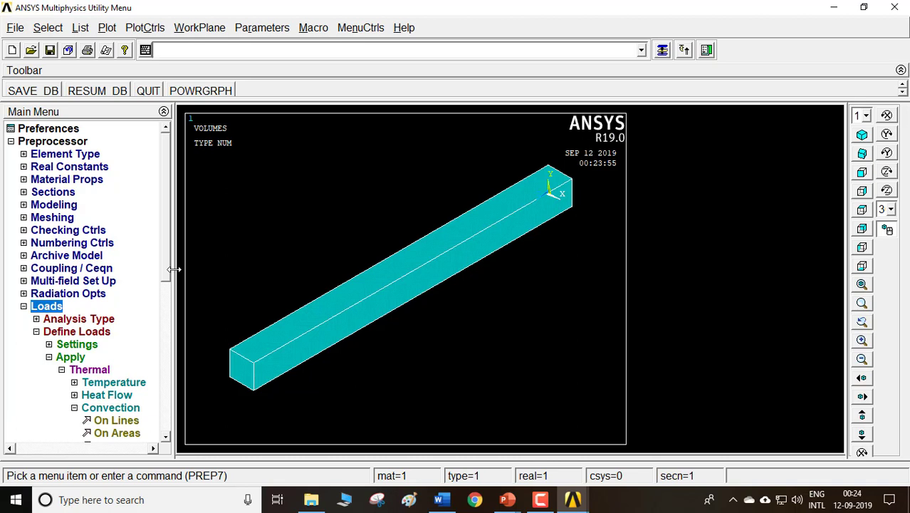
pyautogui.scroll(-4, 169, 347)
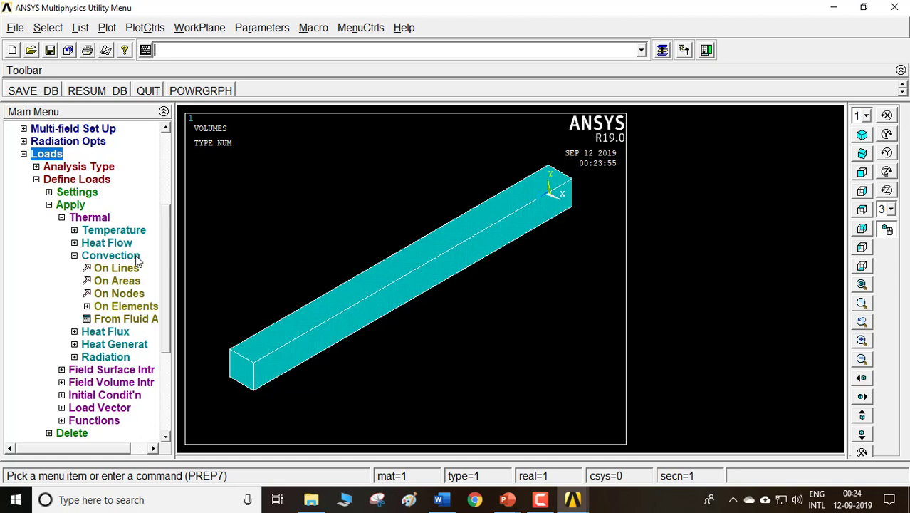
pyautogui.click(70, 206)
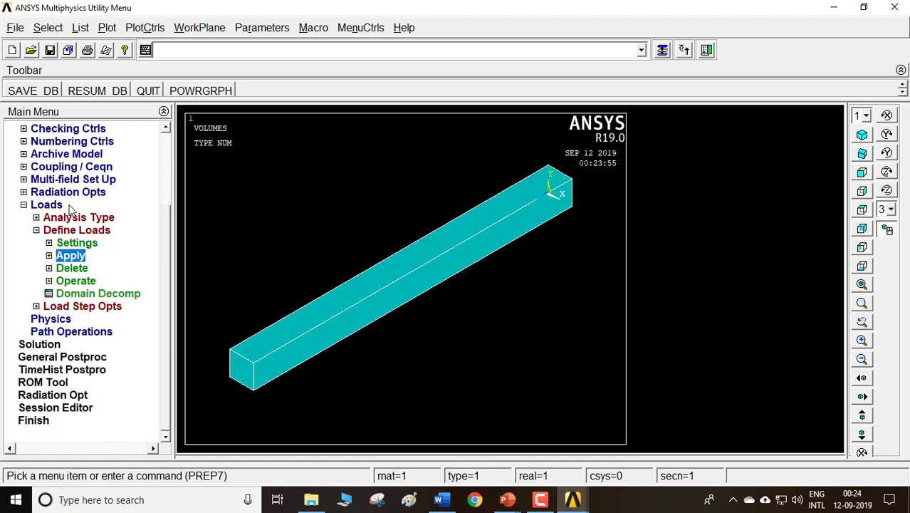
pyautogui.click(68, 269)
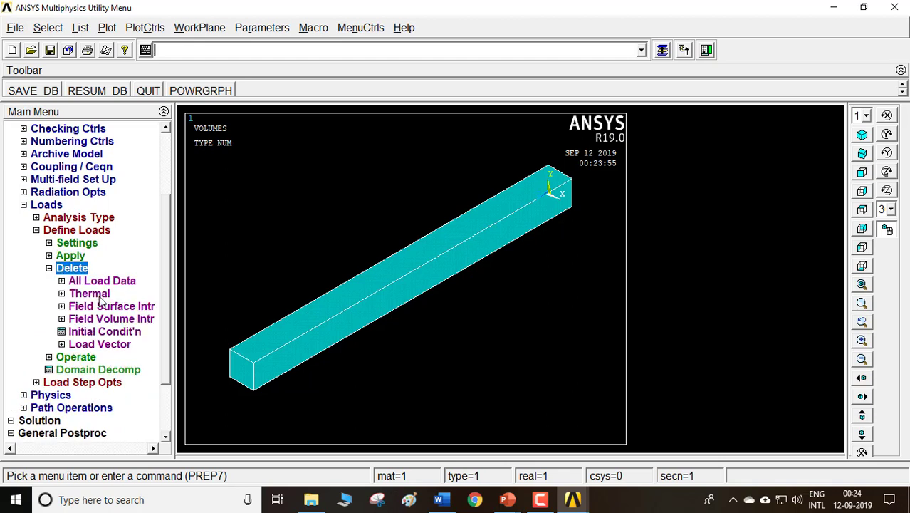
pyautogui.click(98, 295)
pyautogui.click(109, 333)
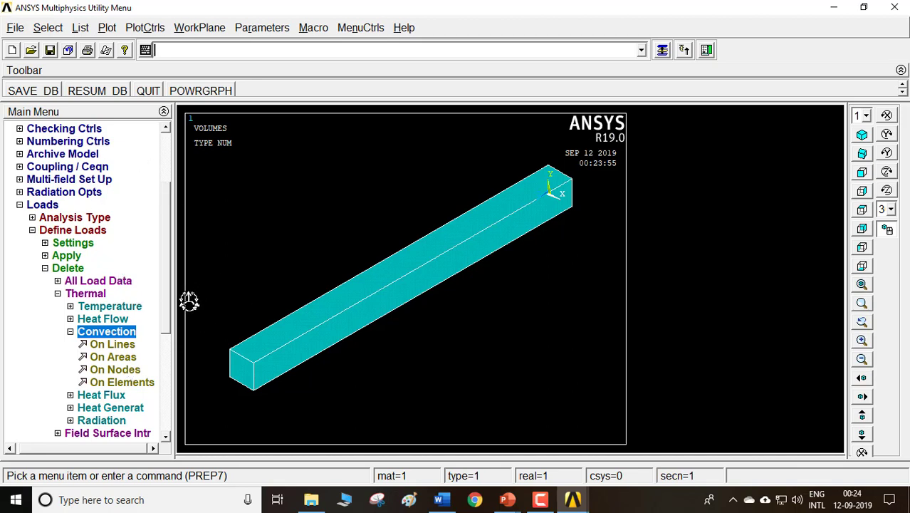
pyautogui.click(134, 358)
pyautogui.click(554, 188)
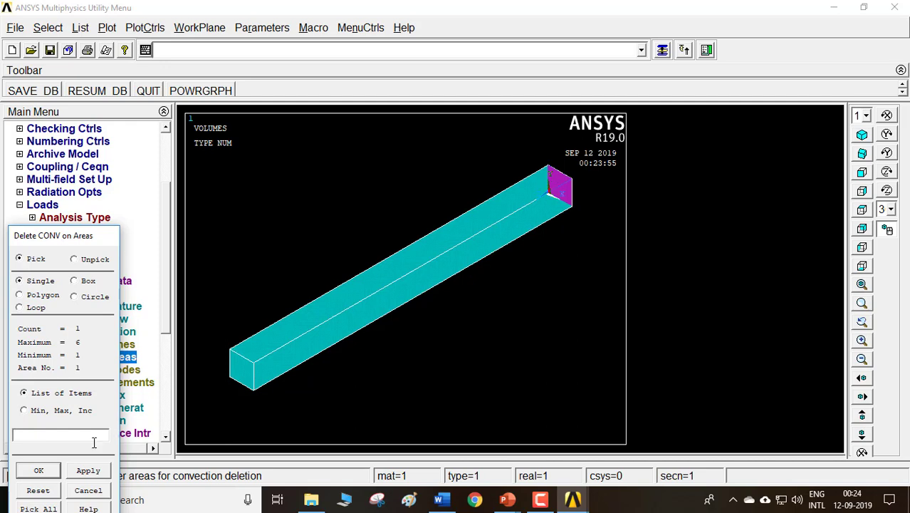
pyautogui.click(50, 472)
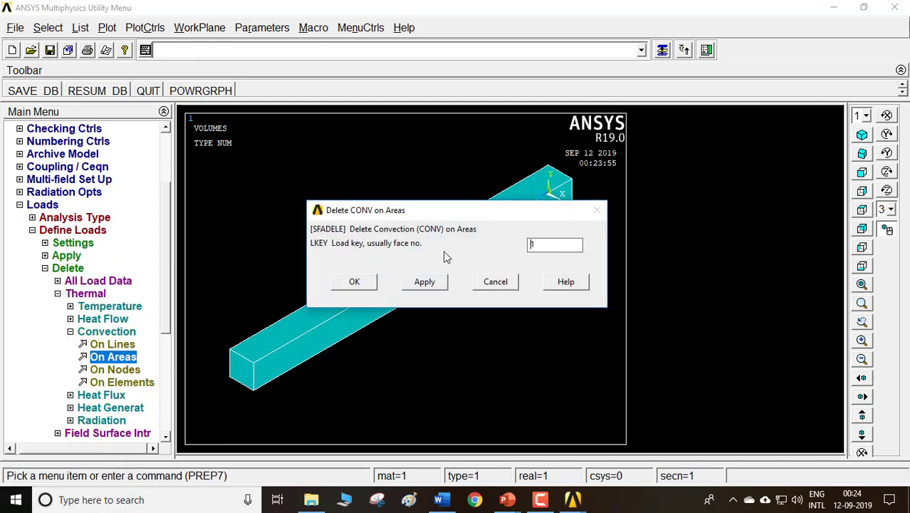
pyautogui.click(366, 285)
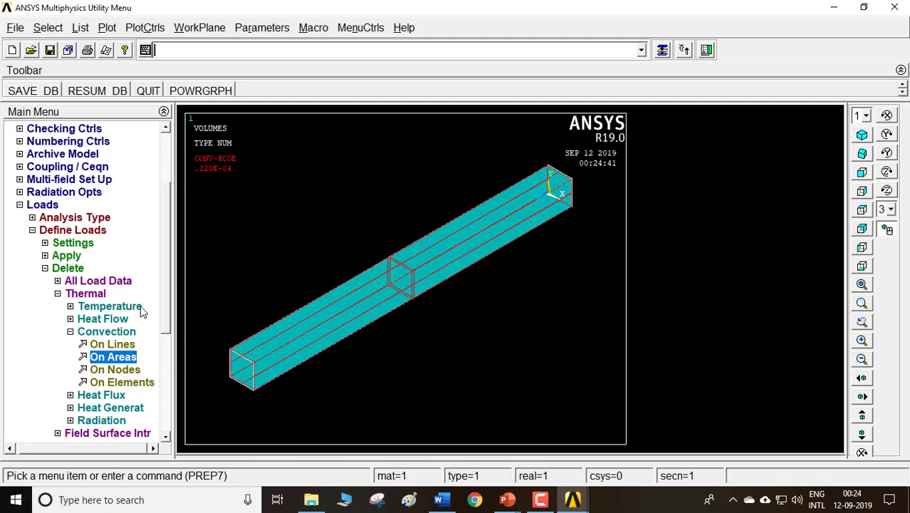
# Step: Apply a constant TEMP value of 200 to the fin's end area at the origin (area 1)
pyautogui.click(68, 257)
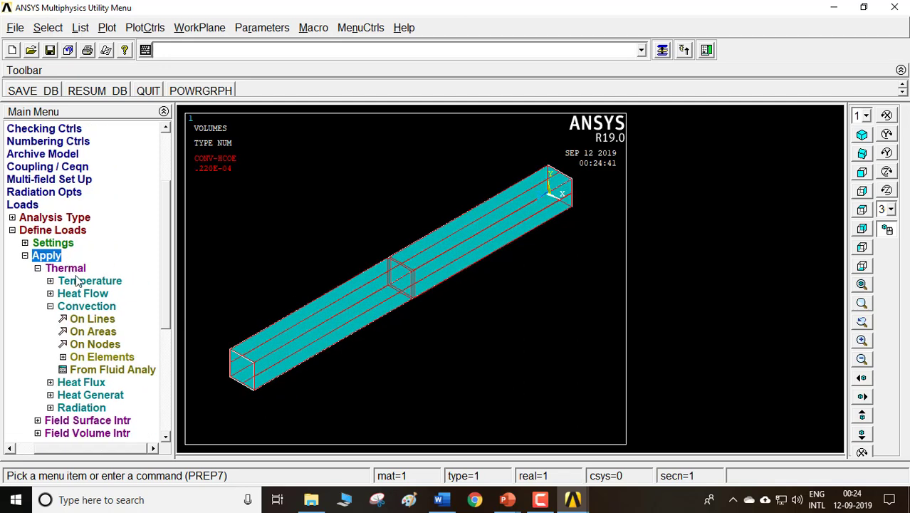
pyautogui.click(78, 282)
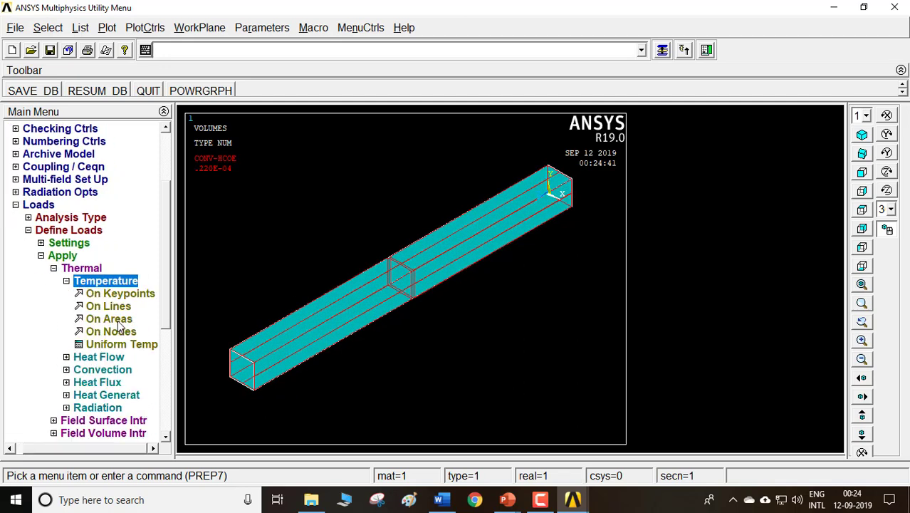
pyautogui.click(114, 320)
pyautogui.click(574, 184)
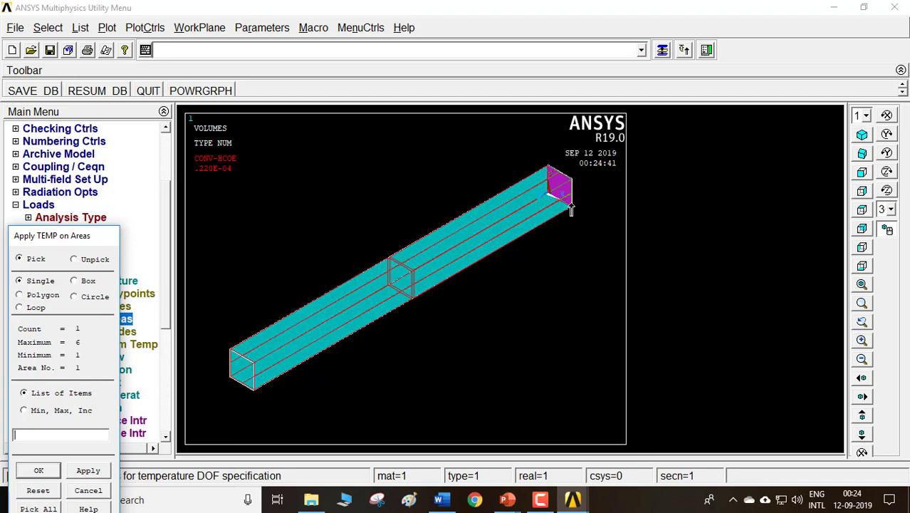
pyautogui.click(50, 476)
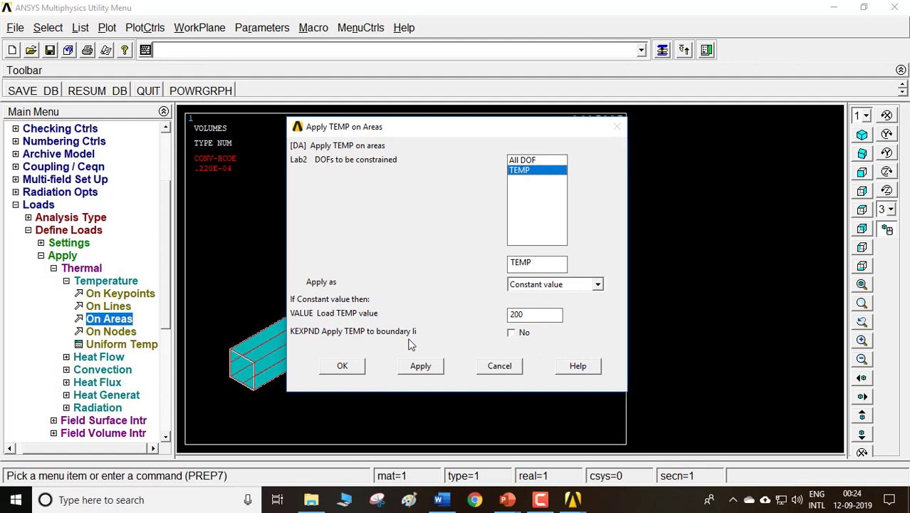
pyautogui.click(343, 366)
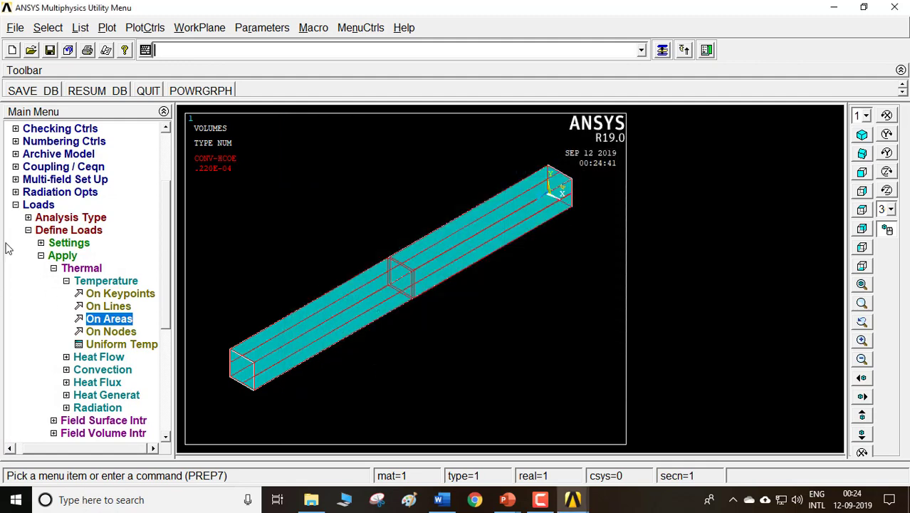
pyautogui.click(26, 208)
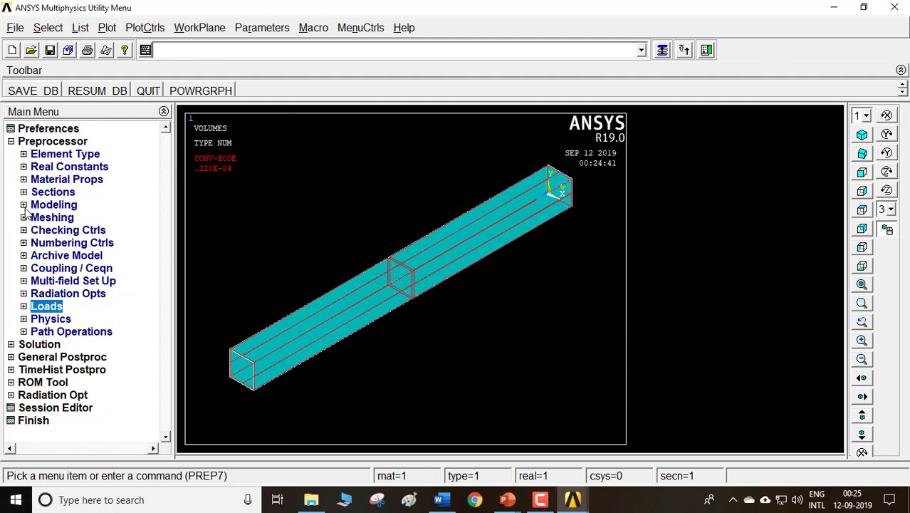
# Step: Solve the current load step for the fixed-end-temperature case and dismiss the solution messages
pyautogui.click(41, 346)
pyautogui.click(67, 257)
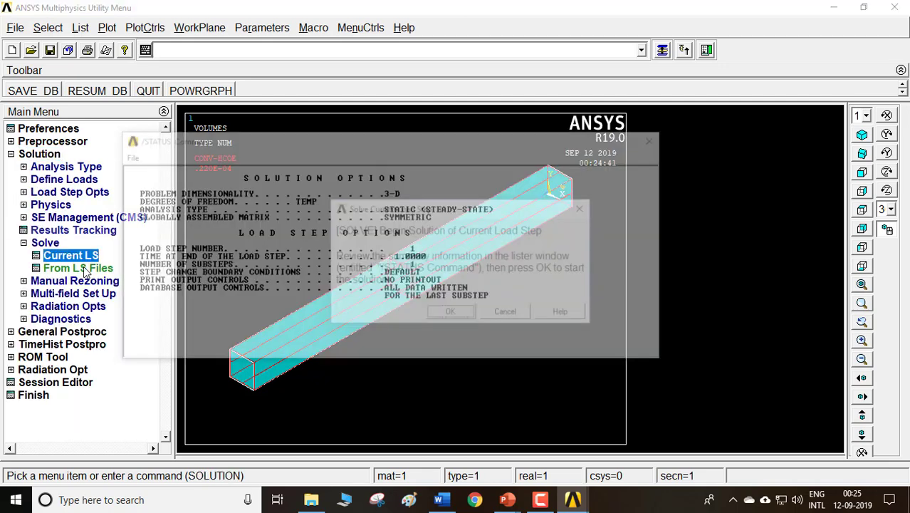
pyautogui.click(450, 314)
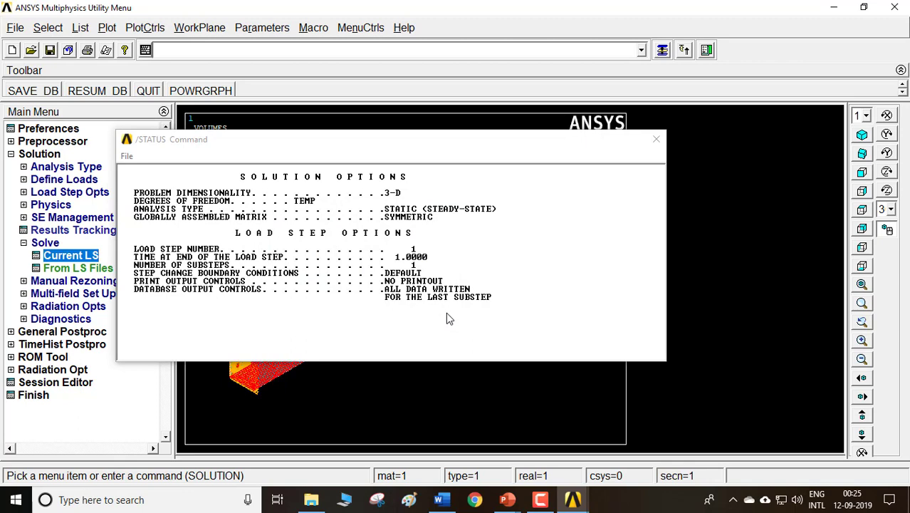
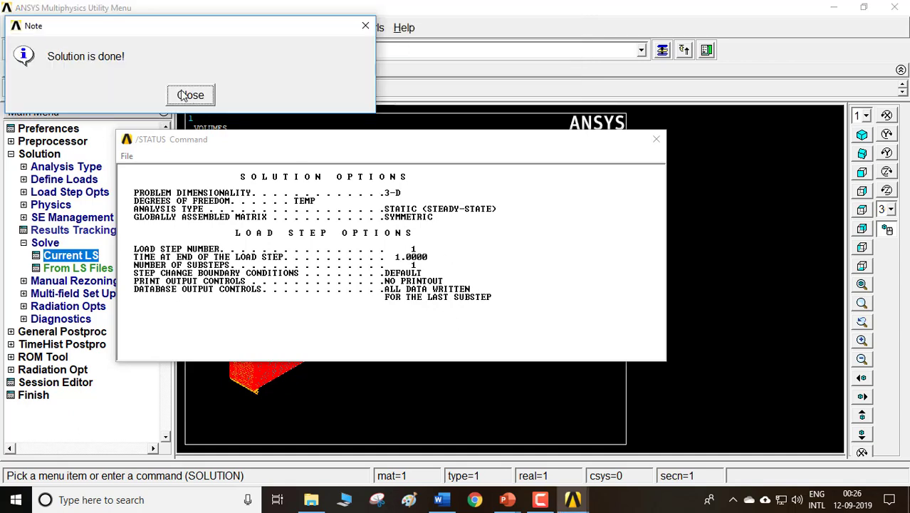
pyautogui.click(190, 95)
pyautogui.click(656, 139)
# Step: Plot the Nodal Temperature contour of the fin from the nodal DOF solution
pyautogui.click(68, 332)
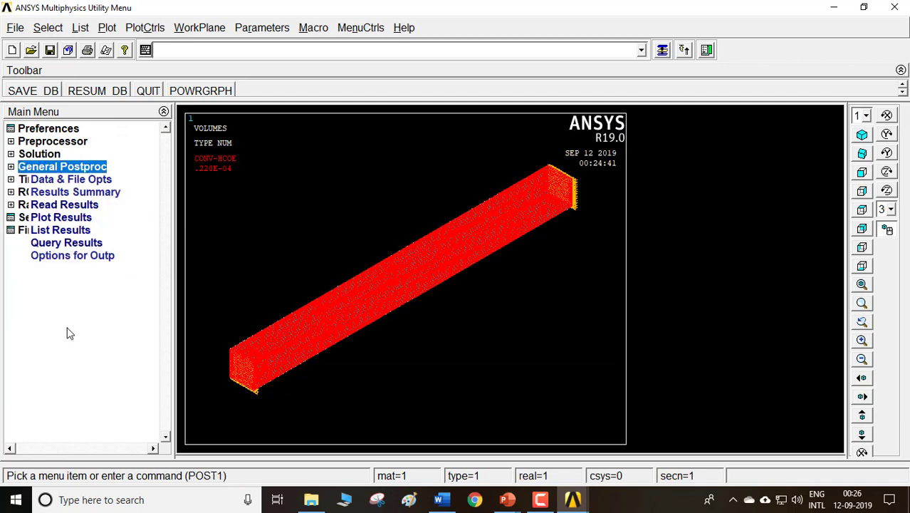
pyautogui.click(70, 218)
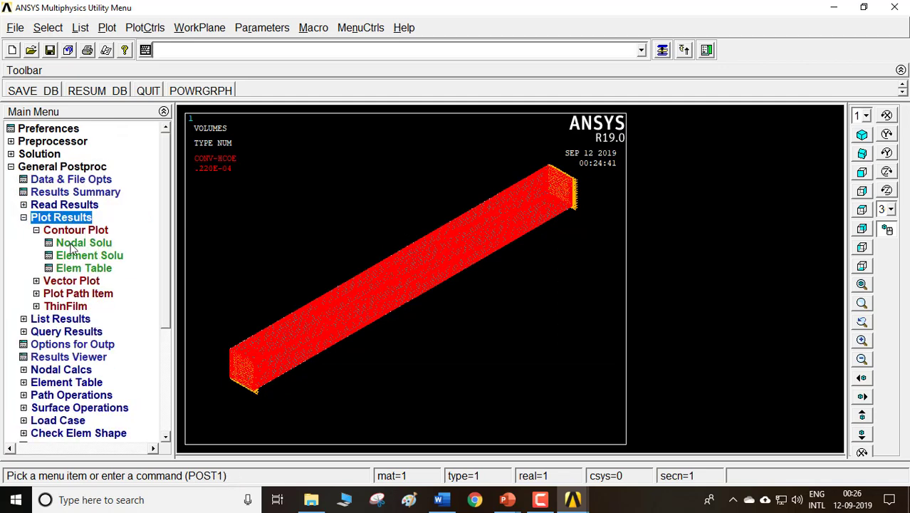
pyautogui.click(71, 245)
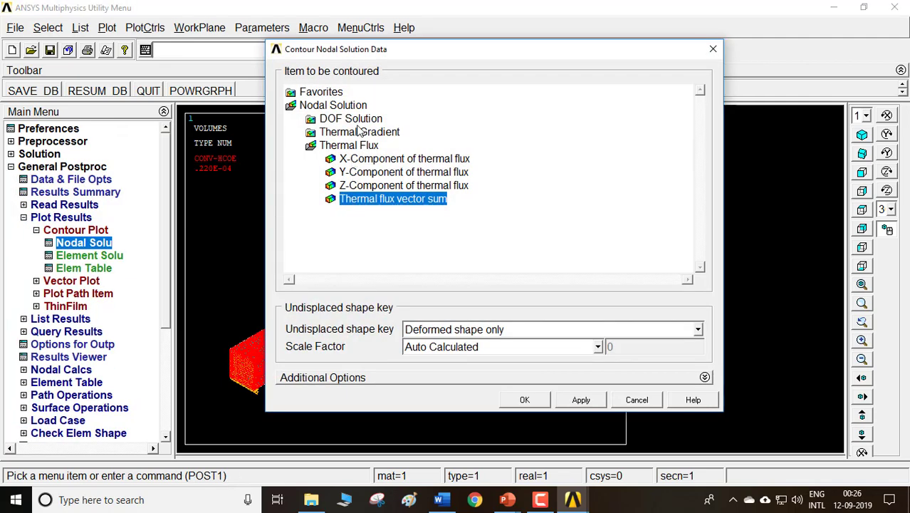
pyautogui.click(360, 132)
pyautogui.click(367, 120)
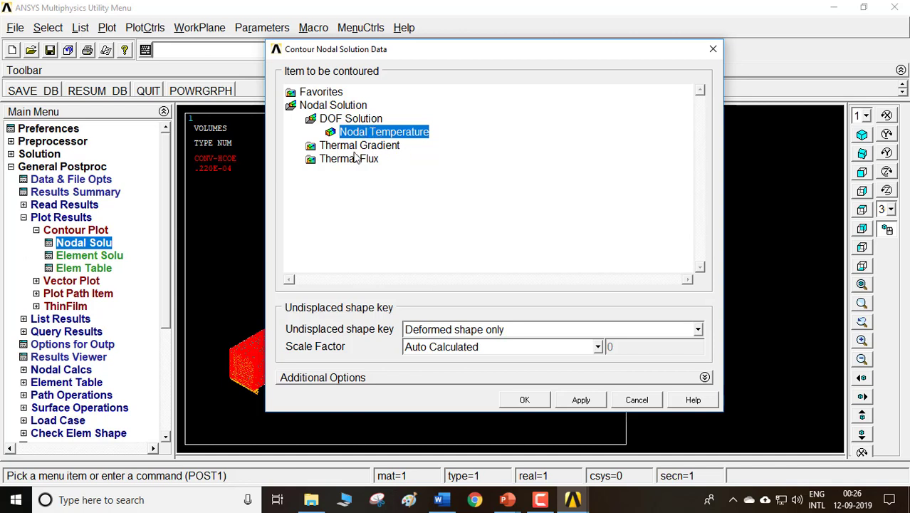
pyautogui.click(520, 401)
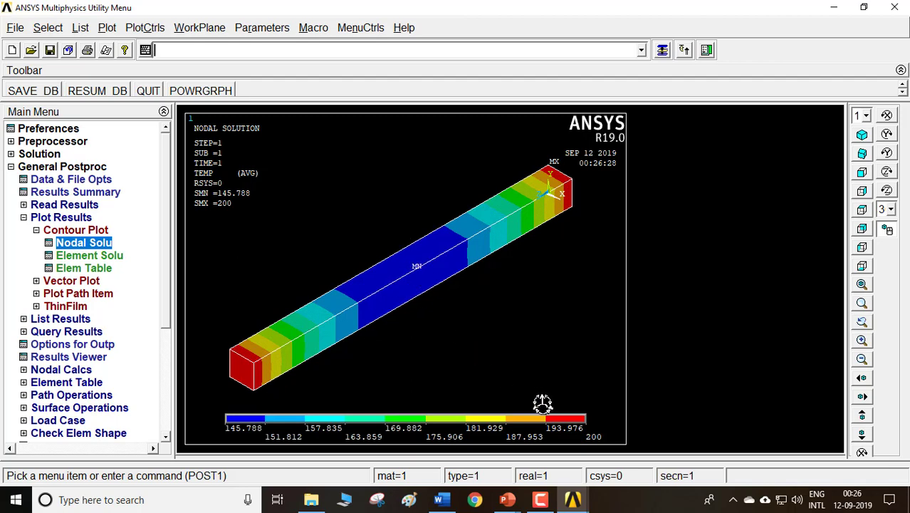
# Step: Switch to the Ex.7 Fin Theoretical document in Word and set the green Fixed End Temperatures minimum temperature to 145.788
pyautogui.click(438, 500)
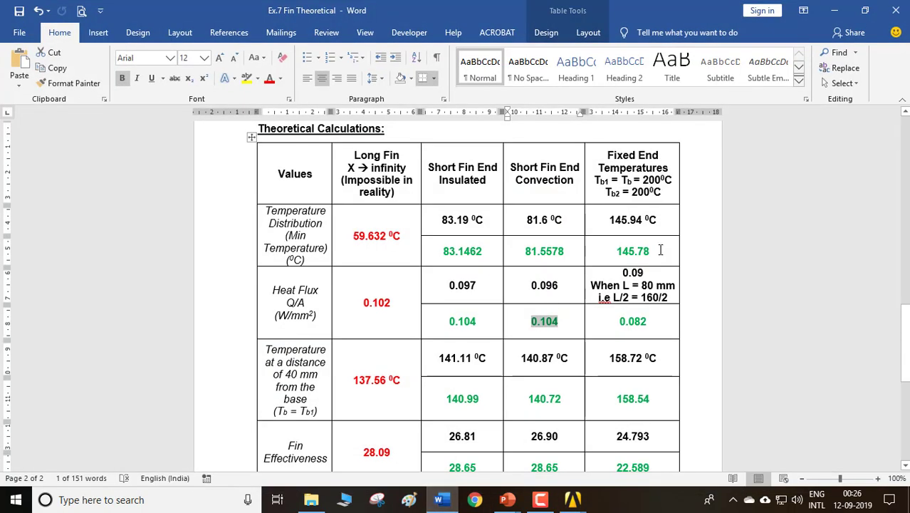
pyautogui.click(659, 250)
pyautogui.write('8')
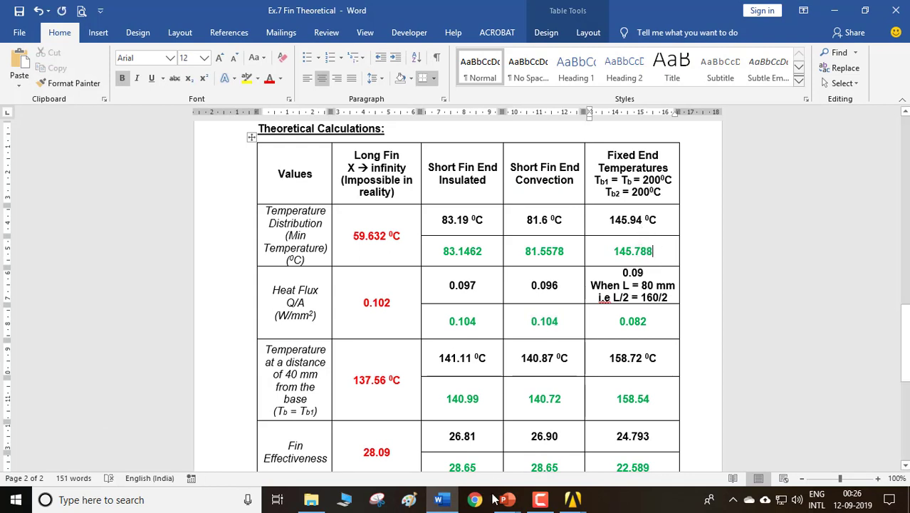
# Step: Return to ANSYS and plot the Thermal flux vector sum contour of the fin
pyautogui.click(573, 500)
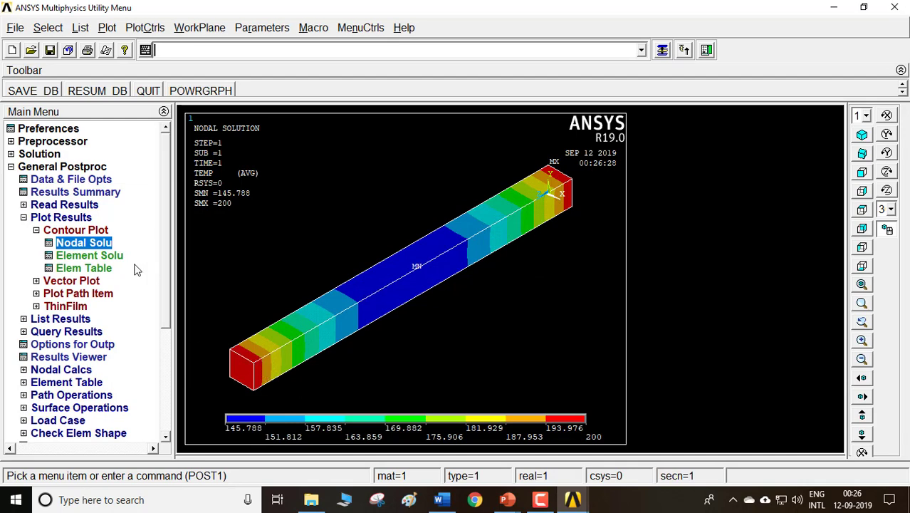
pyautogui.click(95, 248)
pyautogui.click(332, 160)
pyautogui.click(368, 201)
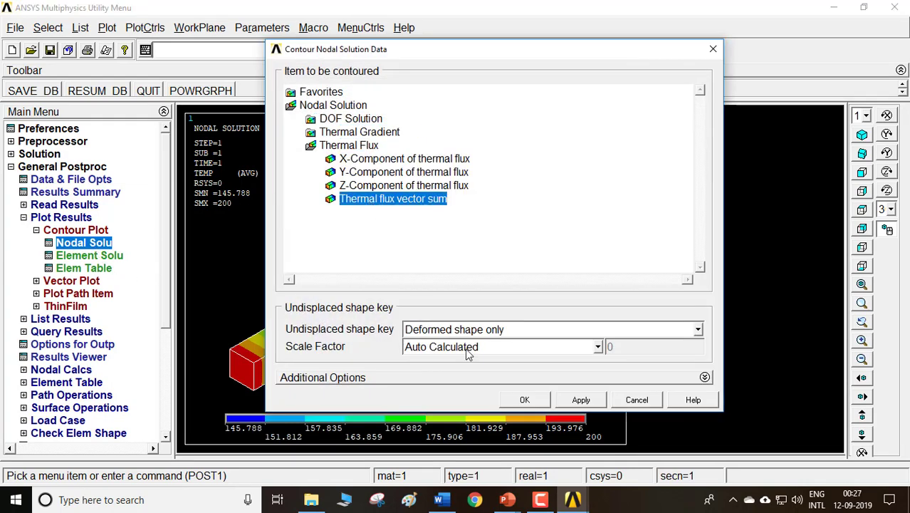
pyautogui.click(522, 402)
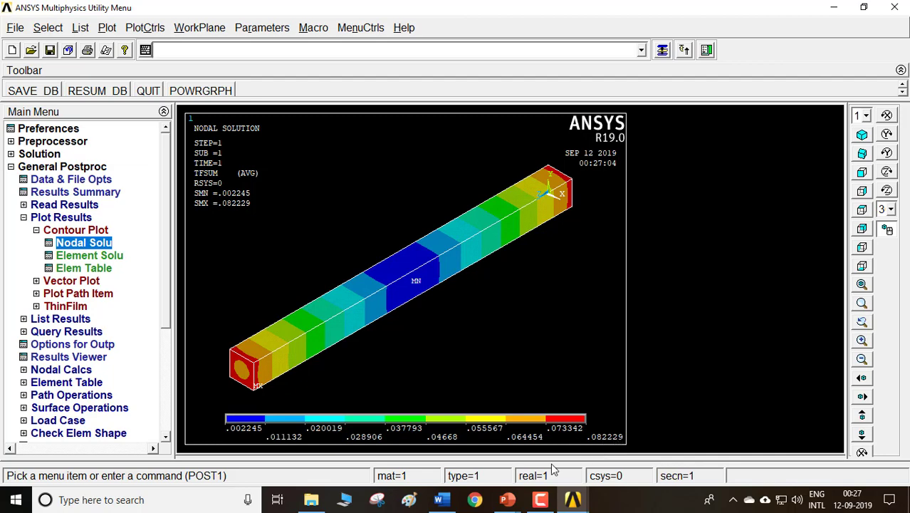
# Step: Switch to Word and set the green heat flux value for Fixed End Temperatures to 0.08222
pyautogui.click(439, 499)
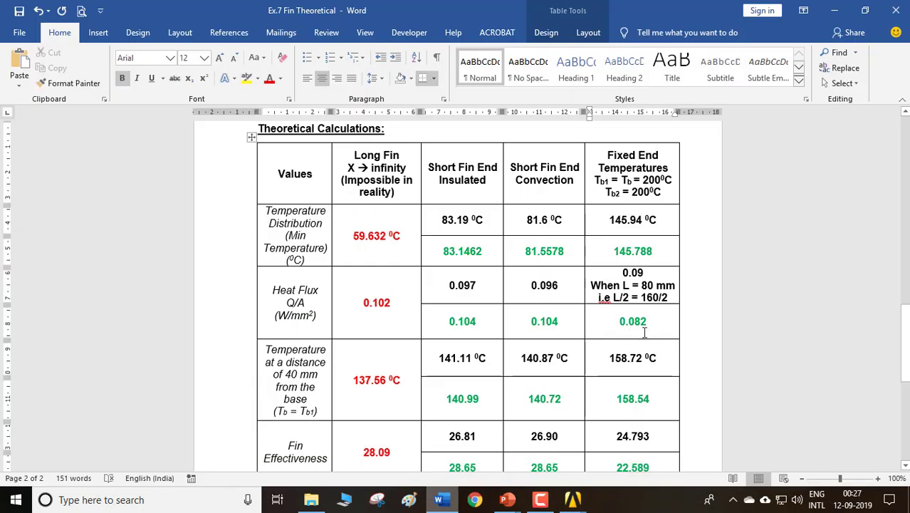
pyautogui.write('22')
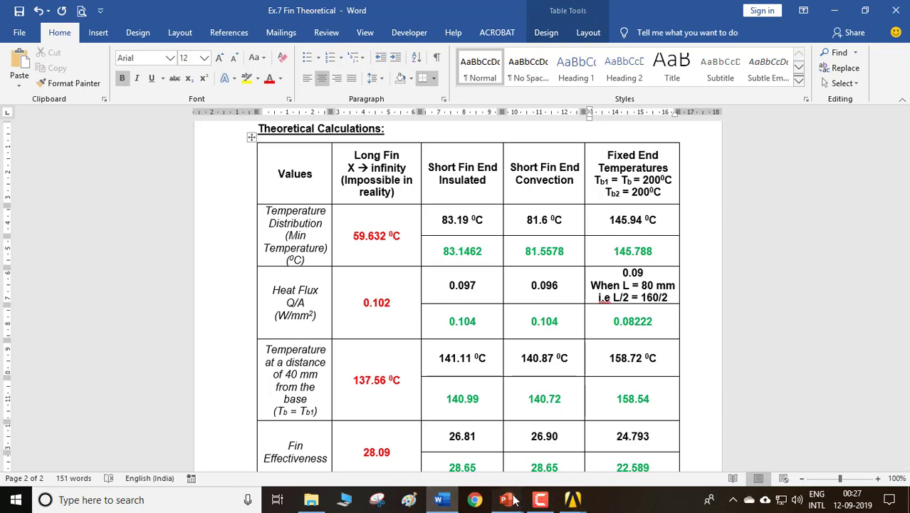
# Step: Switch to the FINS presentation, open slide 8, and compare its fixed-end heat flow formula with the heat flux entries in the Word table
pyautogui.moveTo(507, 499)
pyautogui.click(558, 467)
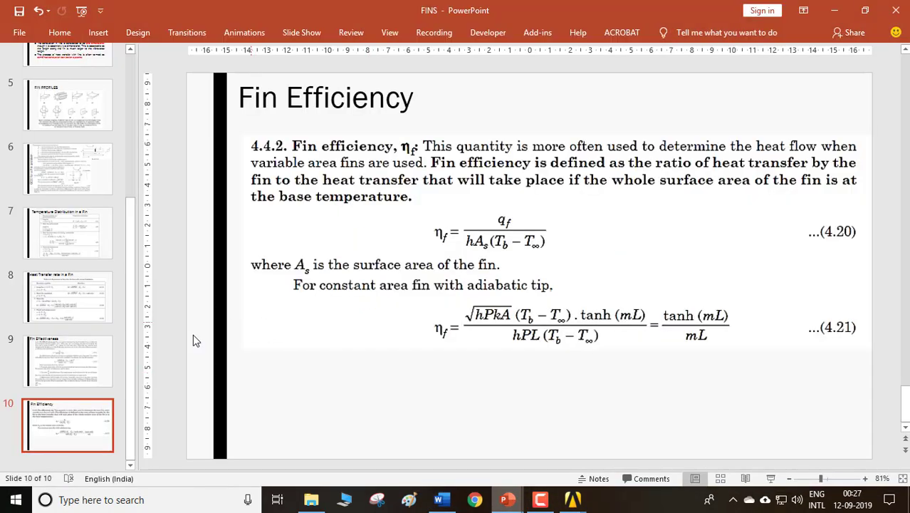
pyautogui.click(86, 357)
pyautogui.click(71, 296)
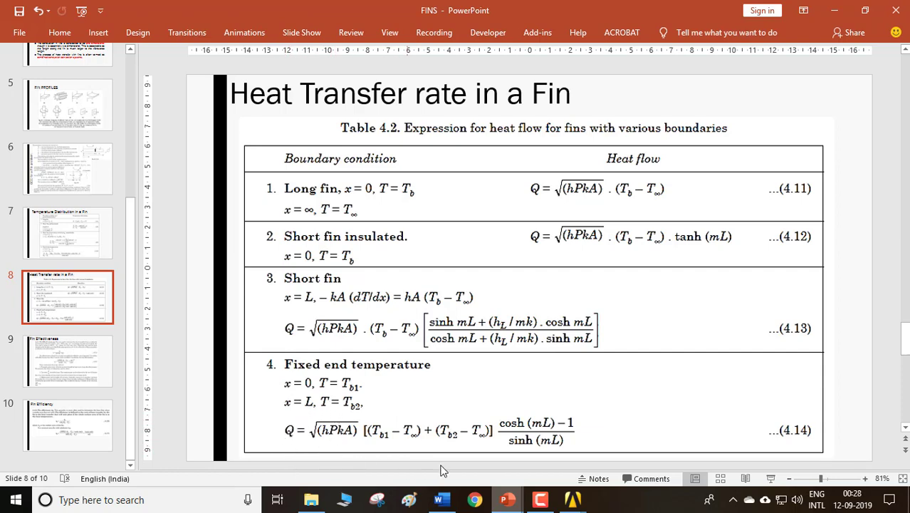
pyautogui.click(445, 500)
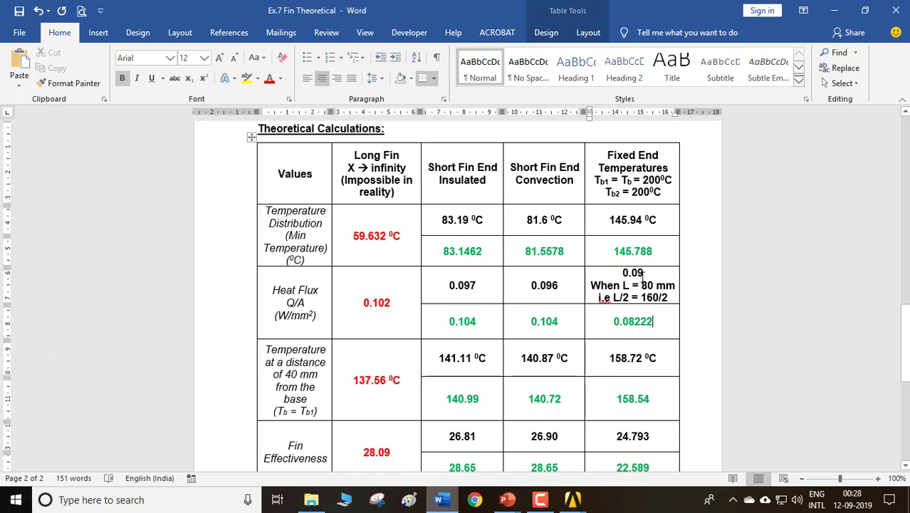
pyautogui.click(654, 322)
pyautogui.click(443, 500)
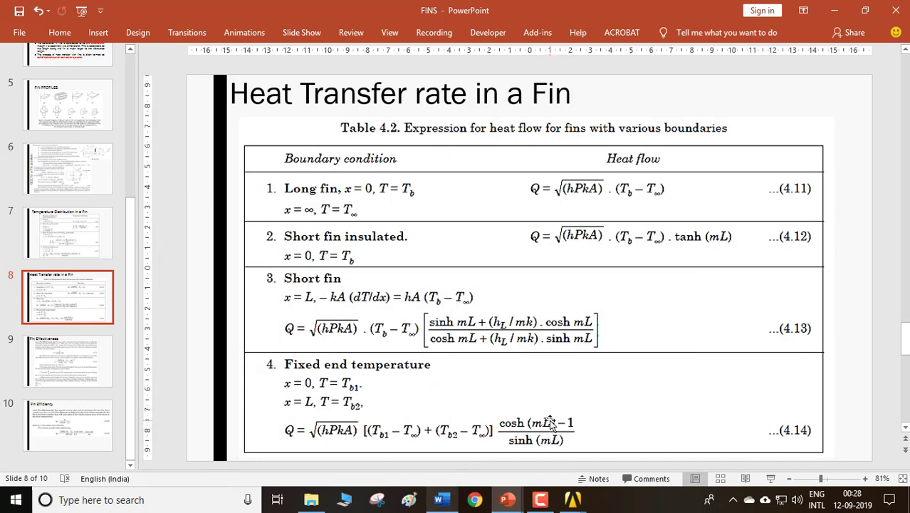
pyautogui.click(442, 501)
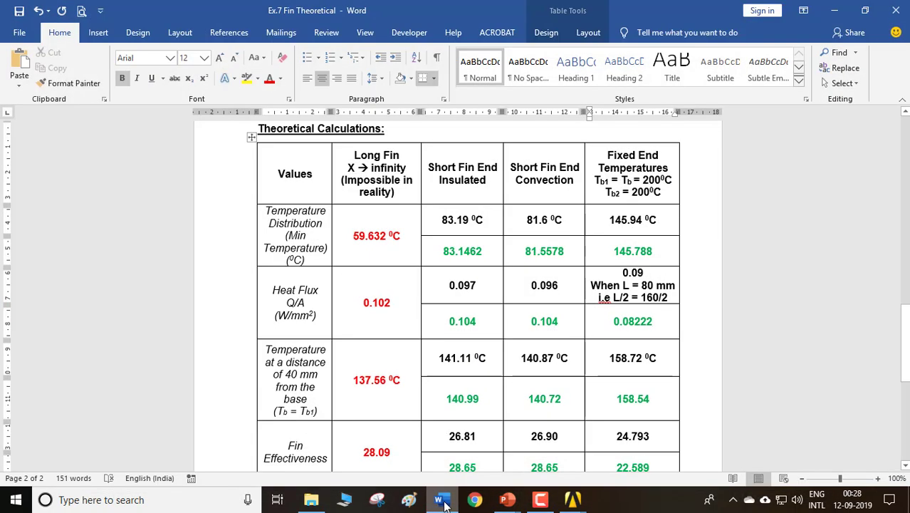
pyautogui.click(444, 504)
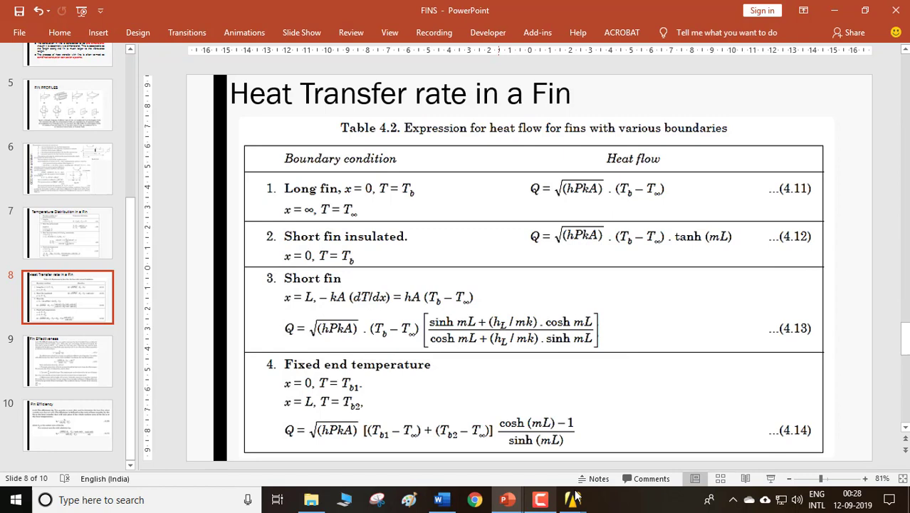
# Step: Compare the ANSYS flux contour, the Word table's fixed-end heat flux, effectiveness and efficiency values, and the FINS heat flow formulas
pyautogui.moveTo(576, 498)
pyautogui.click(773, 445)
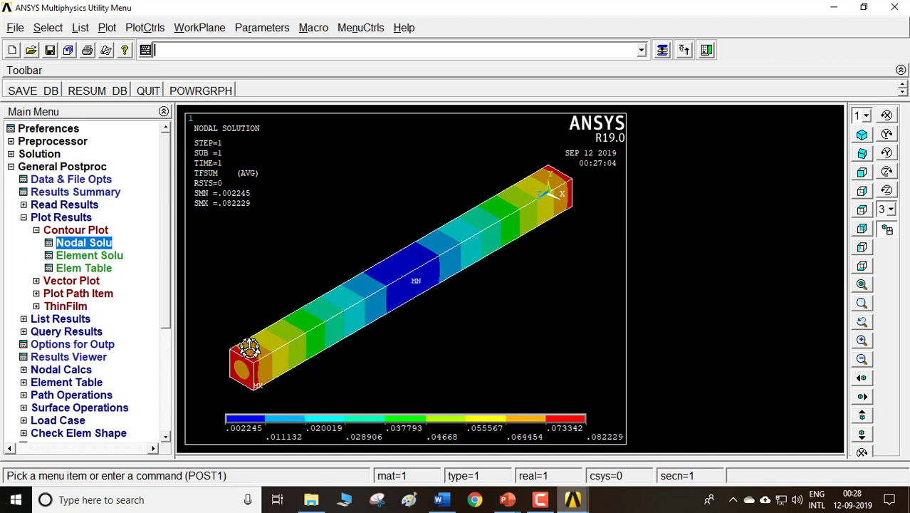
pyautogui.click(498, 445)
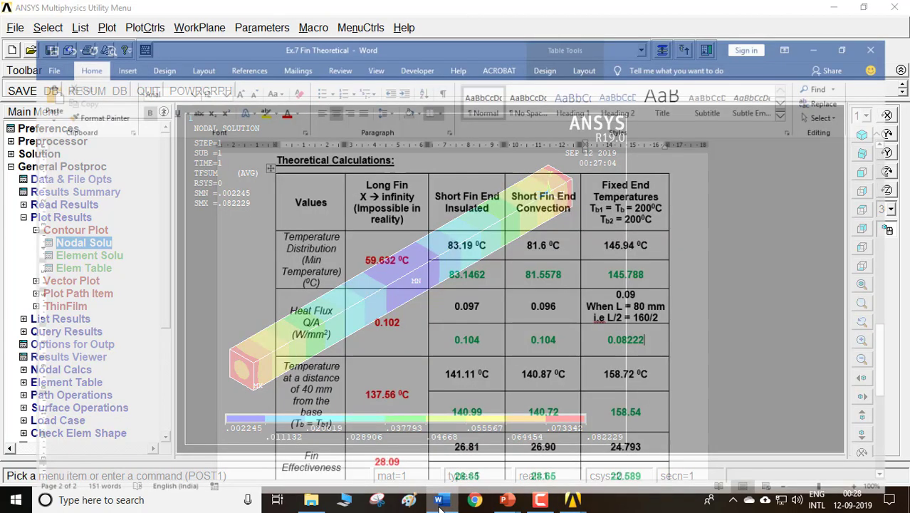
pyautogui.moveTo(609, 321); pyautogui.dragTo(658, 322)
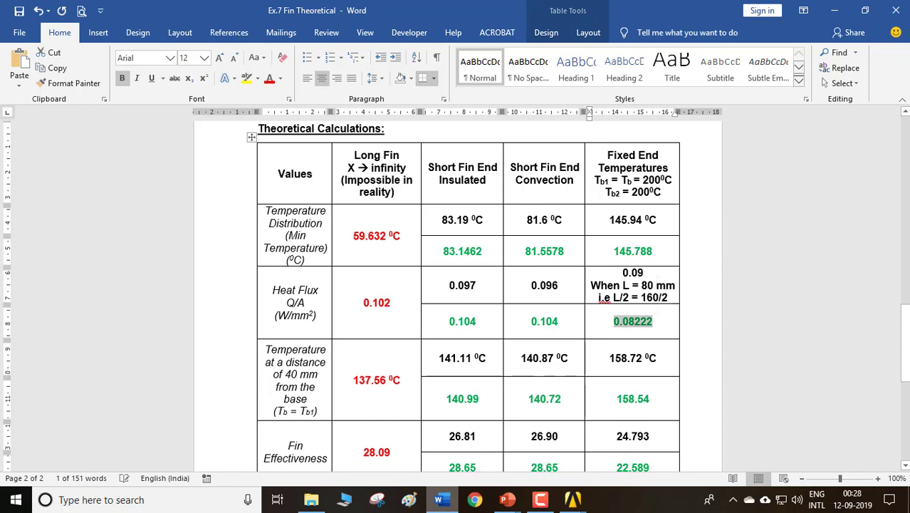
pyautogui.moveTo(506, 500)
pyautogui.click(551, 468)
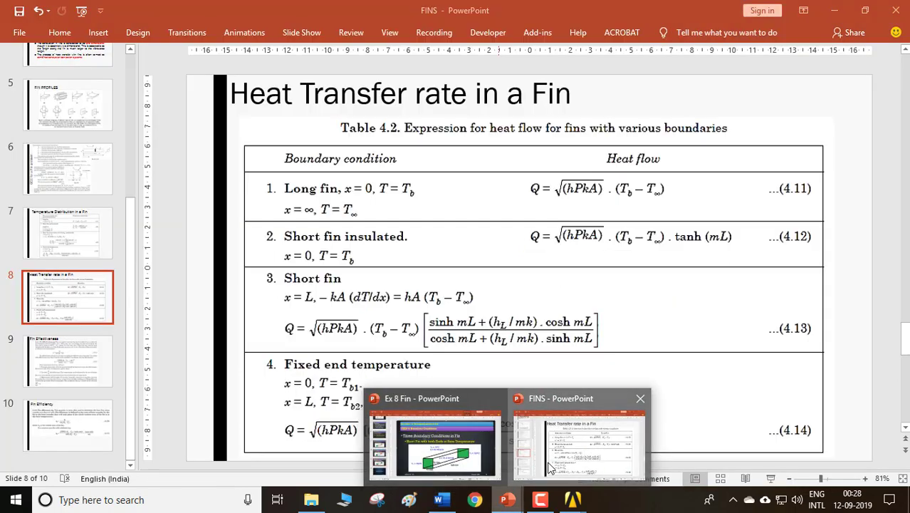
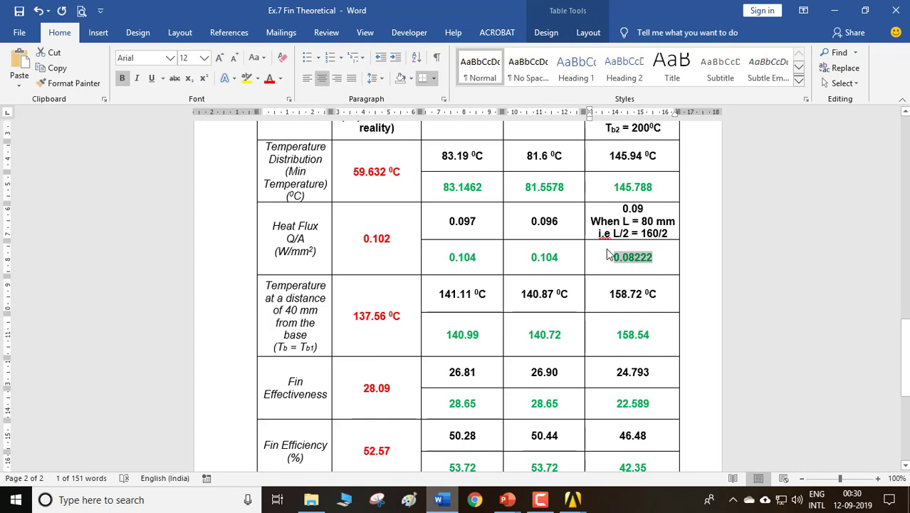
pyautogui.scroll(-2, 598, 271)
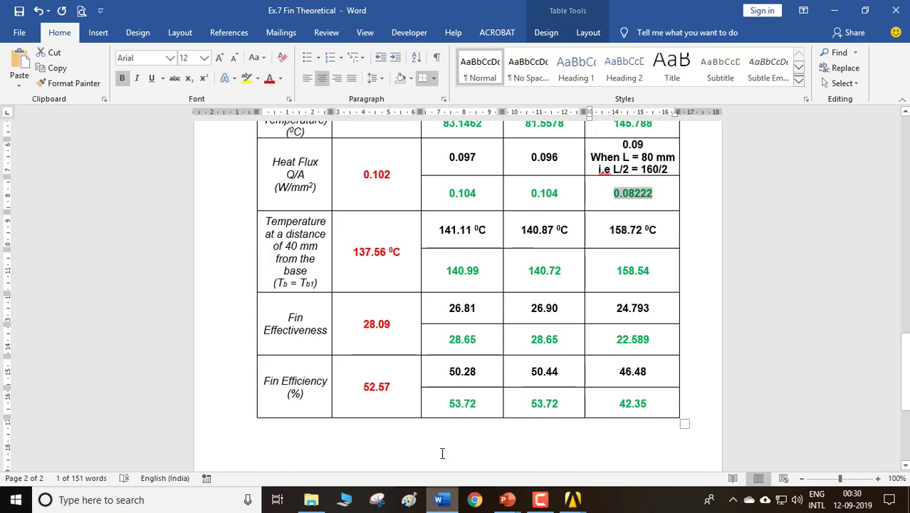
pyautogui.click(507, 499)
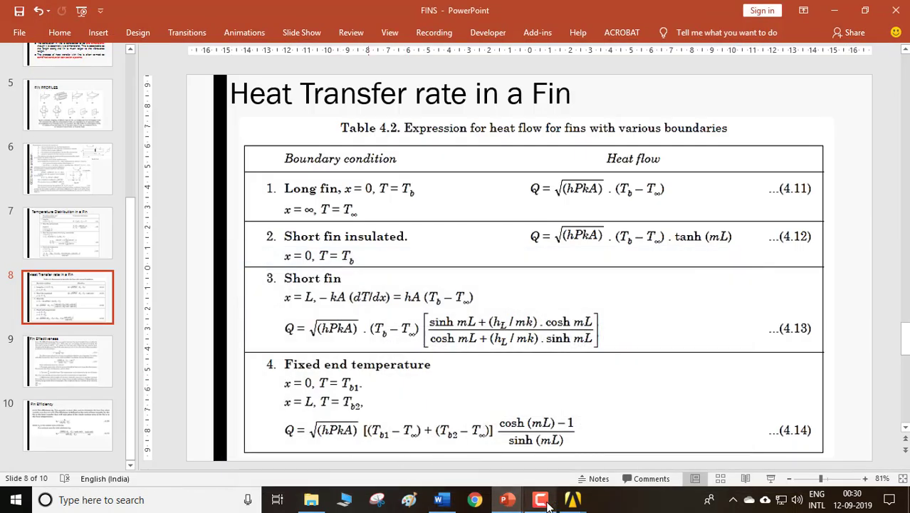
# Step: Return to ANSYS and start a path by nodes, picking the lower corner nodes at both ends of the fin's near bottom edge
pyautogui.moveTo(573, 500)
pyautogui.click(611, 448)
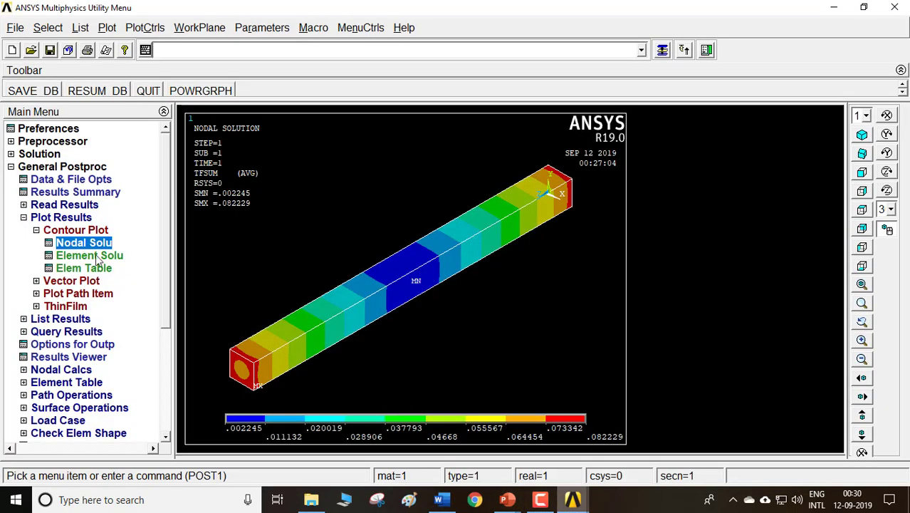
pyautogui.click(63, 396)
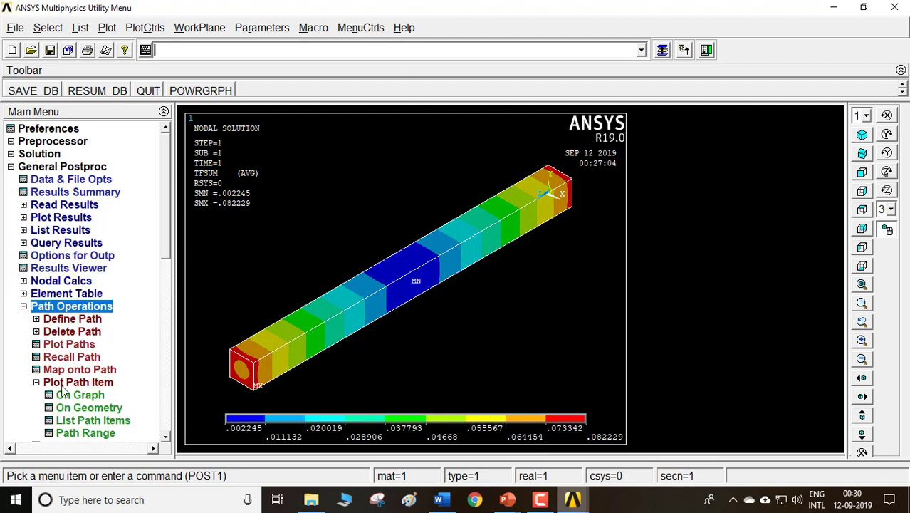
pyautogui.click(70, 320)
pyautogui.click(80, 332)
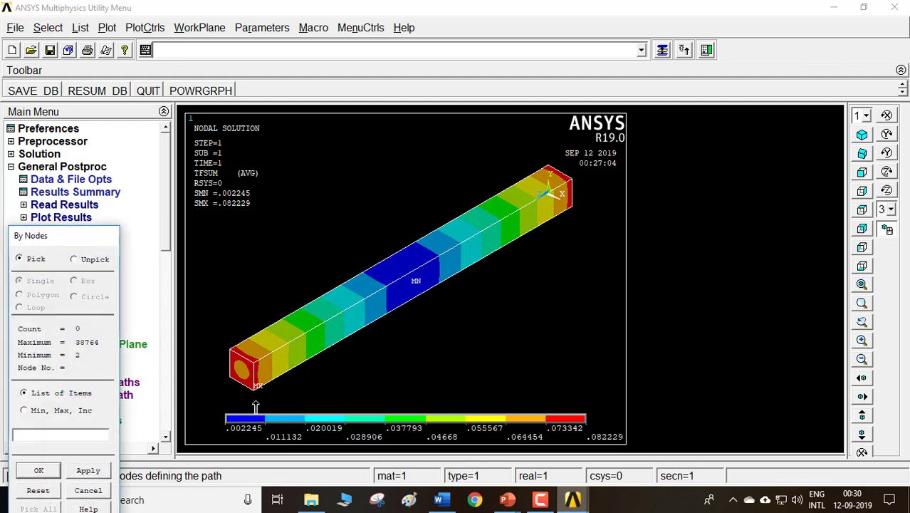
pyautogui.rightClick(580, 203)
pyautogui.click(579, 203)
pyautogui.rightClick(578, 213)
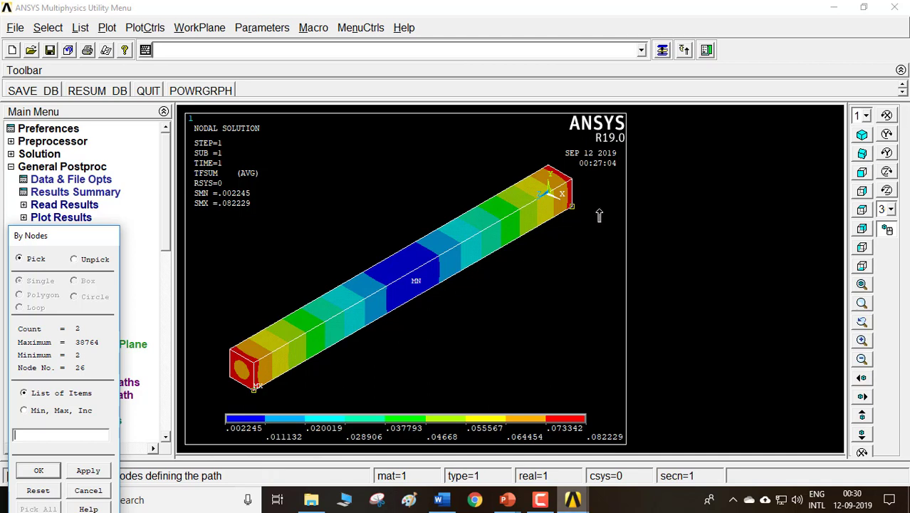
pyautogui.click(599, 210)
pyautogui.rightClick(596, 205)
pyautogui.rightClick(594, 171)
pyautogui.click(532, 217)
pyautogui.rightClick(571, 203)
pyautogui.click(433, 271)
pyautogui.click(473, 242)
pyautogui.click(397, 284)
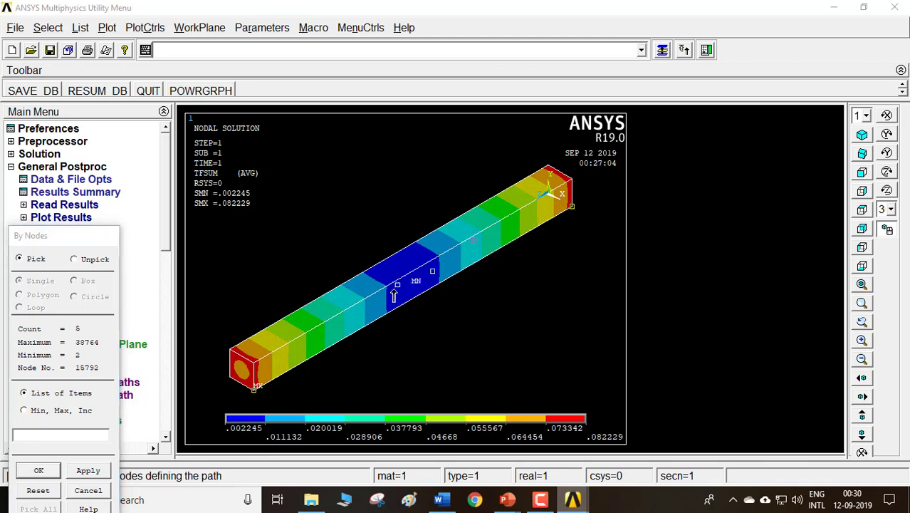
pyautogui.click(147, 185)
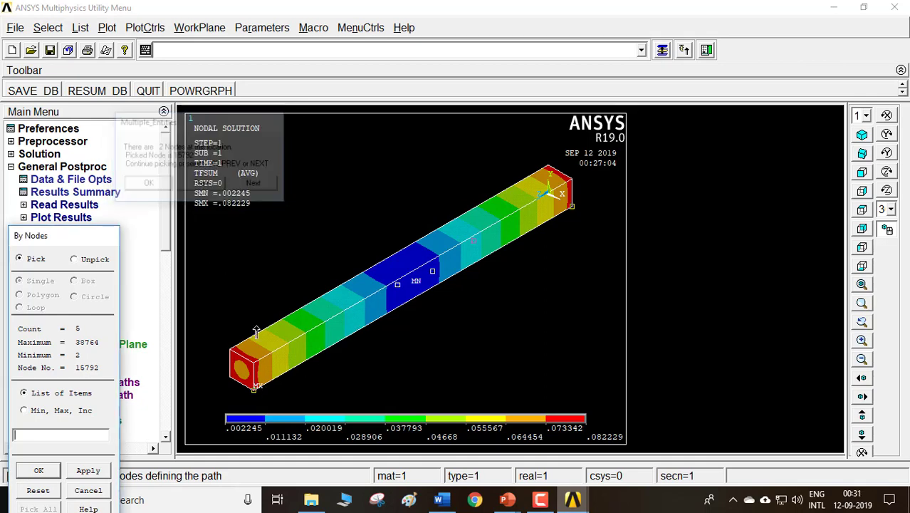
pyautogui.click(434, 270)
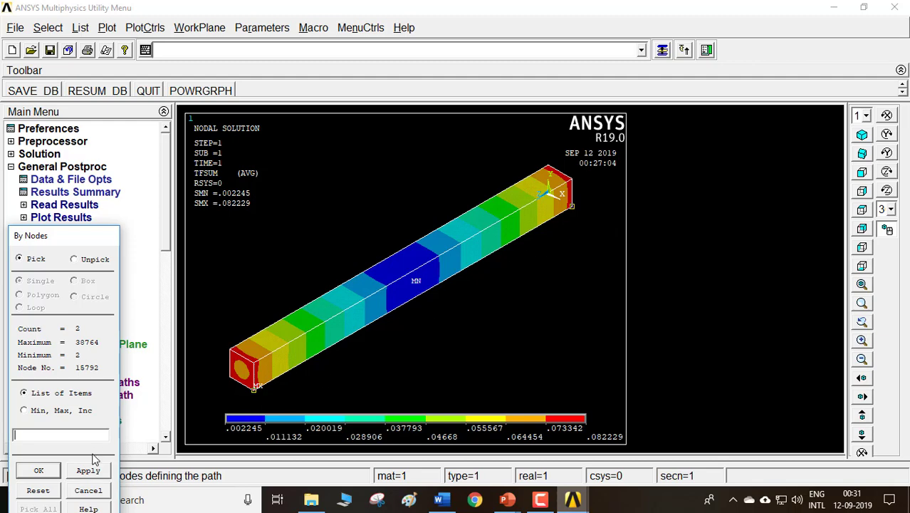
# Step: Define the Temp path with 160 data sets and 160 divisions, and map the DOF solution Temperature TEMP onto it
pyautogui.click(44, 472)
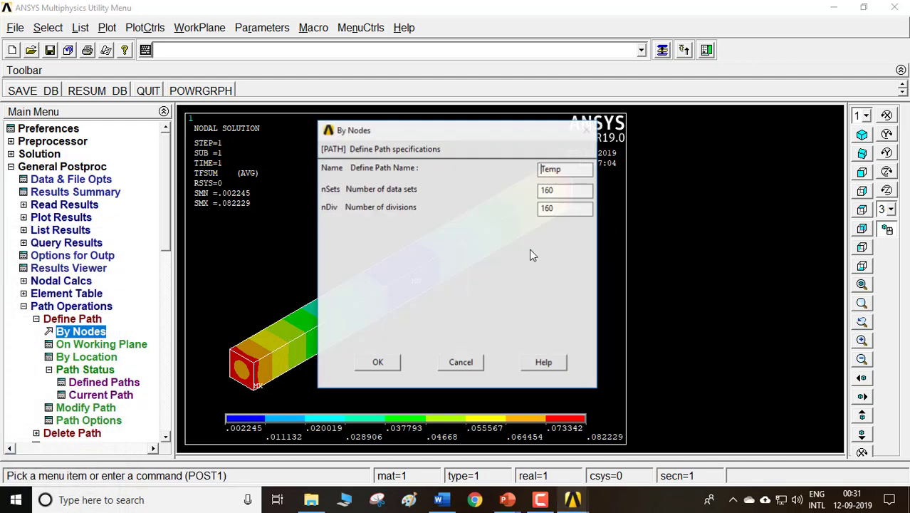
pyautogui.click(391, 366)
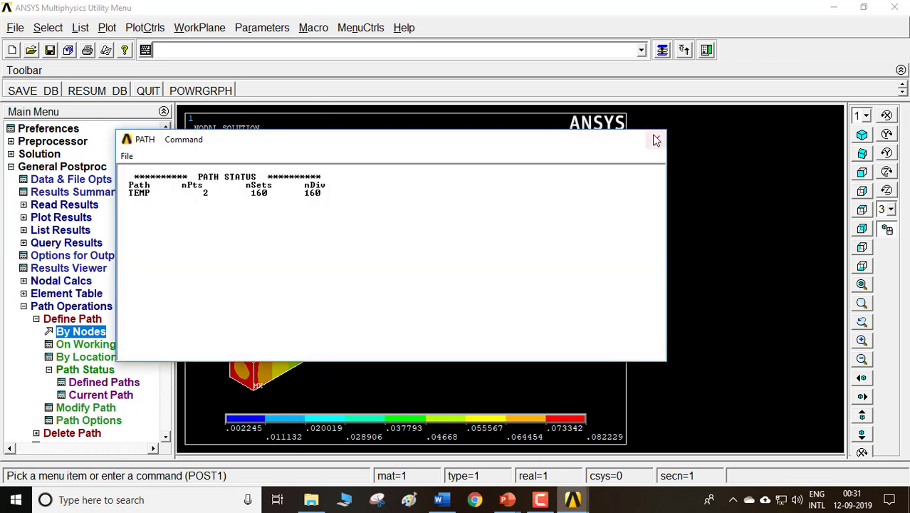
pyautogui.click(656, 140)
pyautogui.click(81, 320)
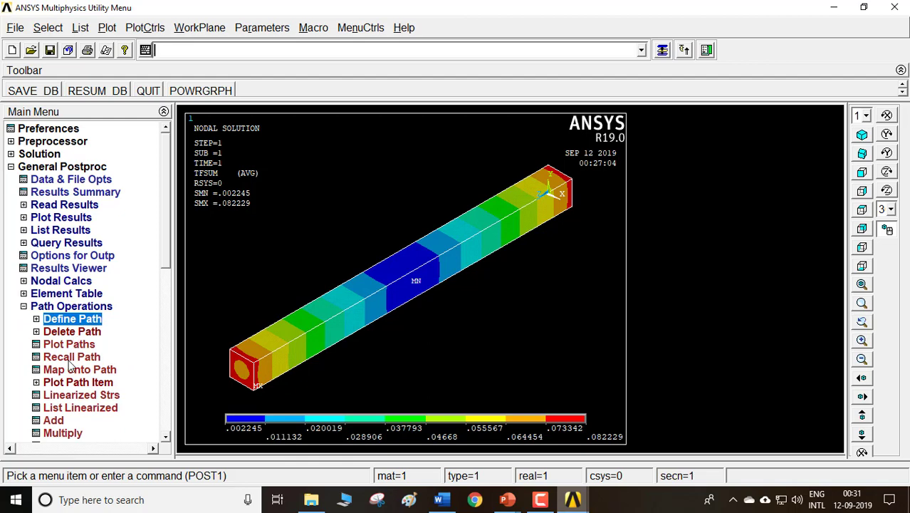
pyautogui.click(76, 369)
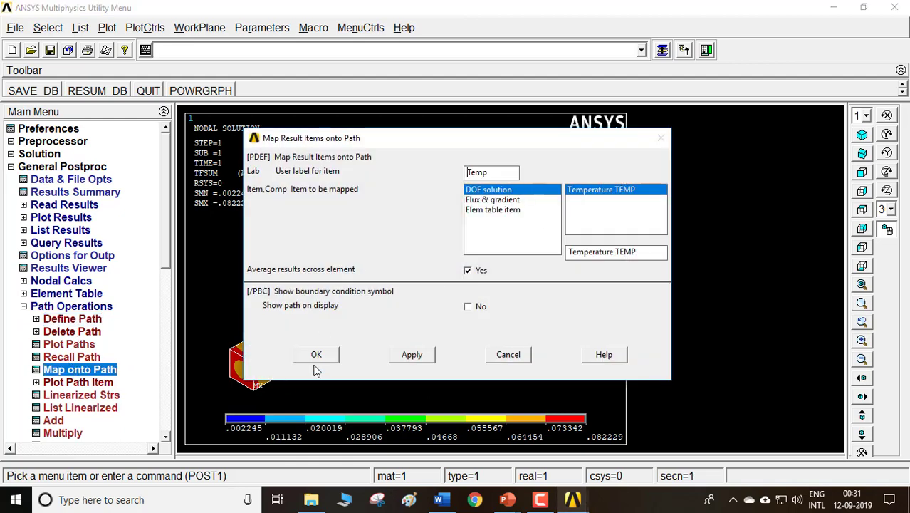
pyautogui.click(316, 355)
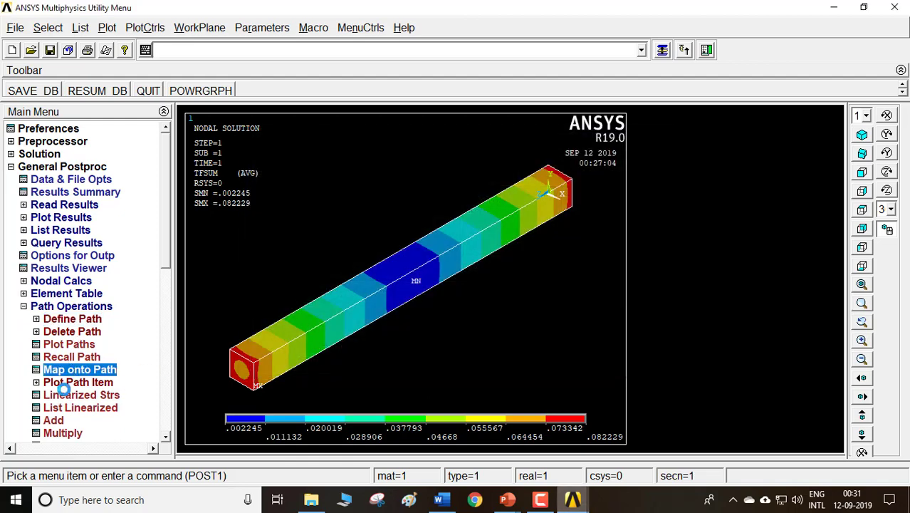
# Step: List TEMP along the path and compare the temperature at 40 mm with the Fixed End Temperatures entry in the Word table
pyautogui.click(69, 385)
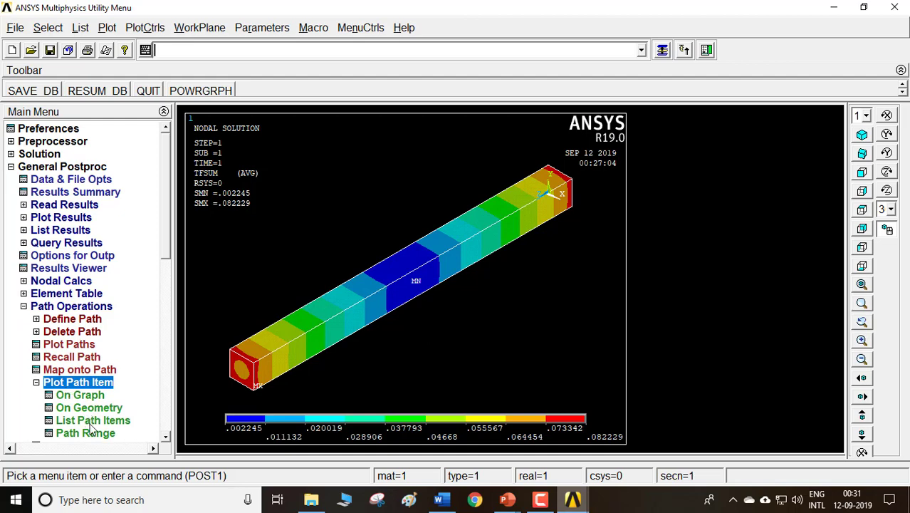
pyautogui.click(92, 421)
pyautogui.click(361, 311)
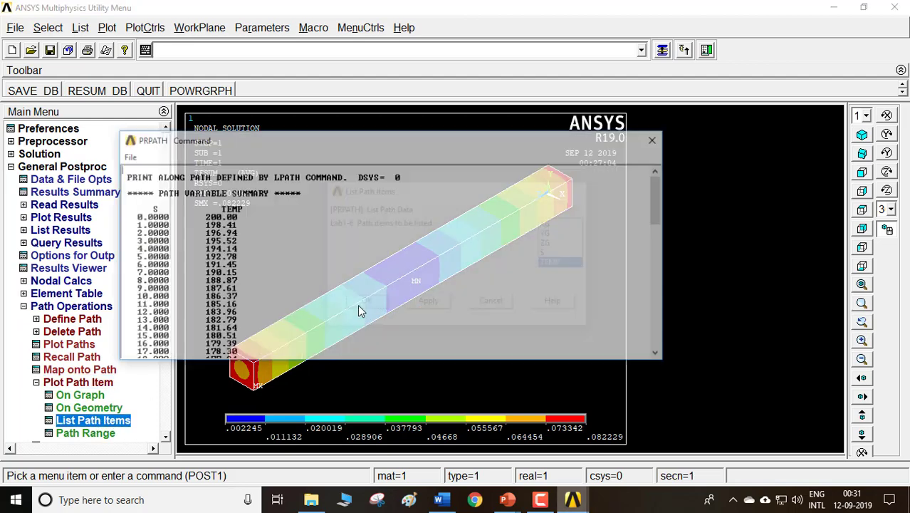
pyautogui.scroll(-10, 246, 176)
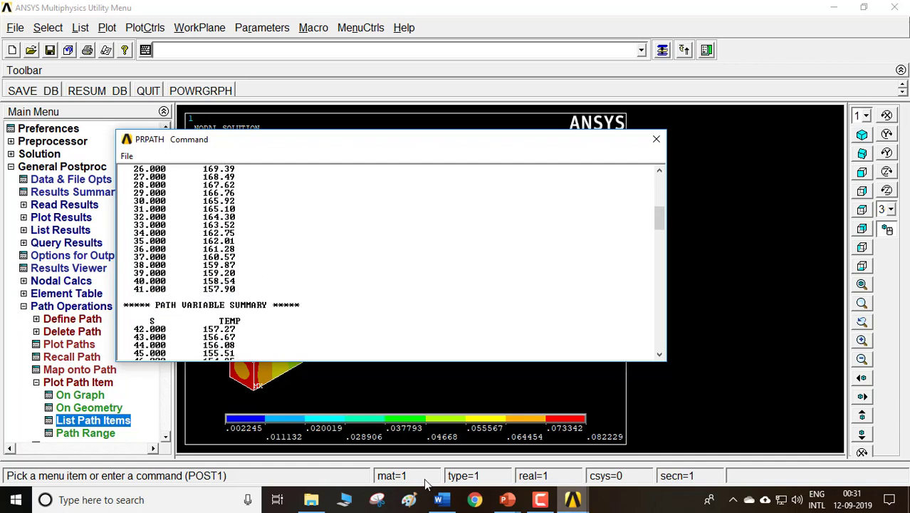
pyautogui.click(442, 500)
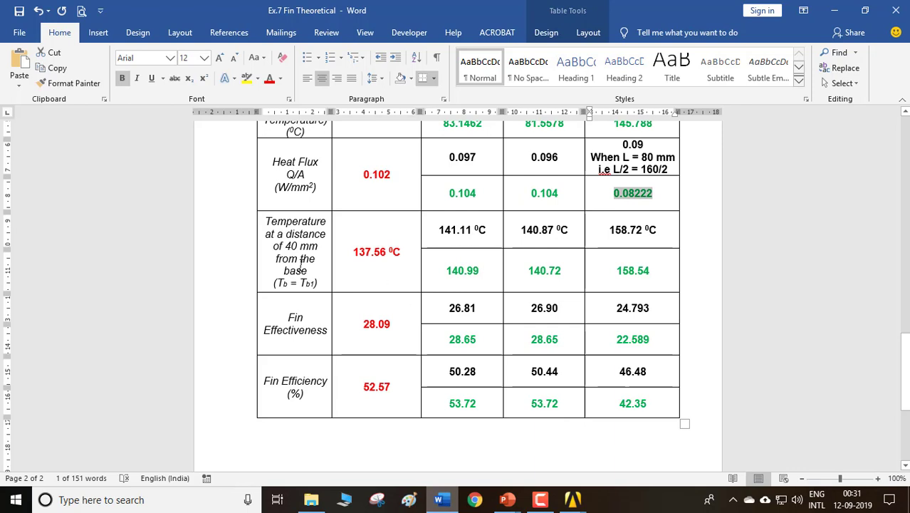
pyautogui.doubleClick(658, 271)
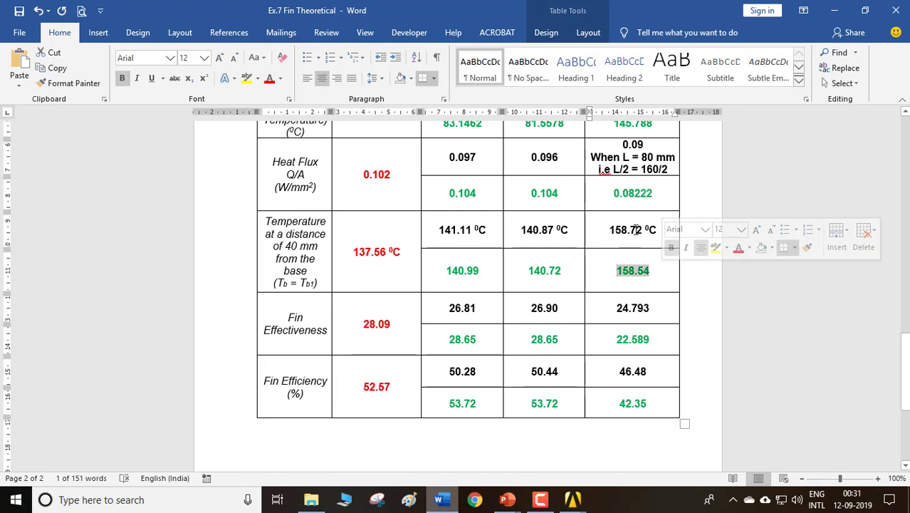
pyautogui.click(835, 9)
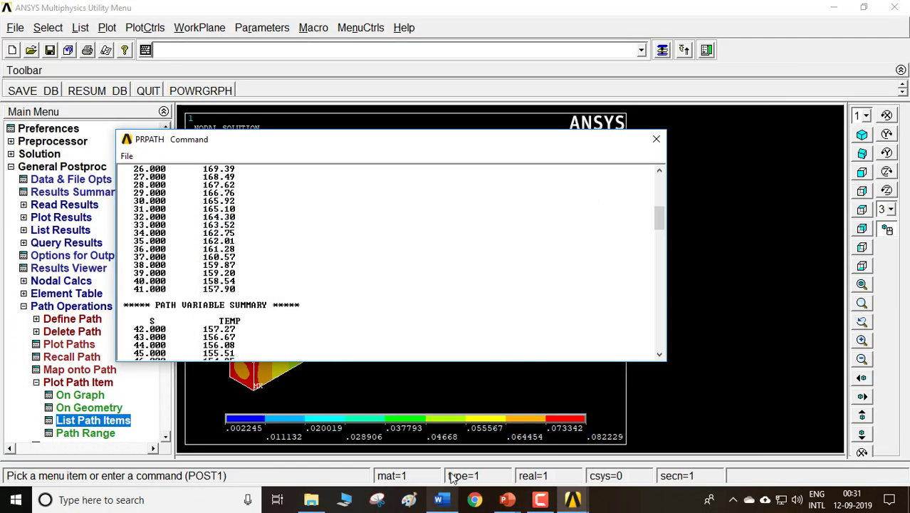
# Step: Review the Word table's minimum temperature, heat flux, 40 mm temperature, effectiveness and efficiency values for all fin end conditions
pyautogui.click(440, 499)
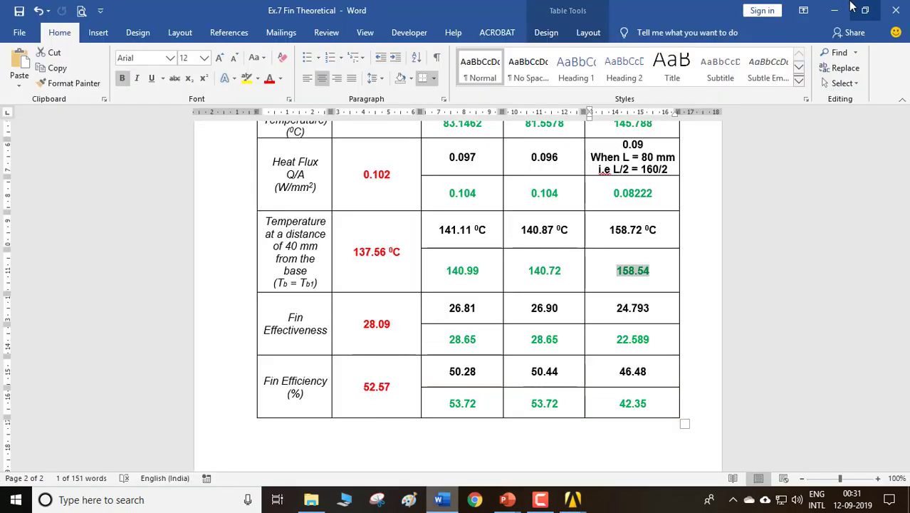
pyautogui.scroll(3, 569, 284)
pyautogui.scroll(1, 570, 285)
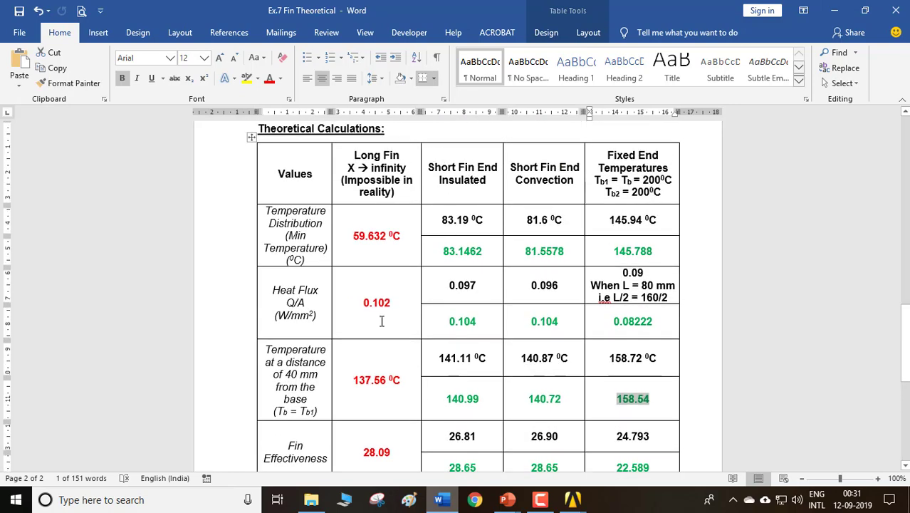
pyautogui.scroll(-4, 538, 378)
pyautogui.scroll(5, 548, 393)
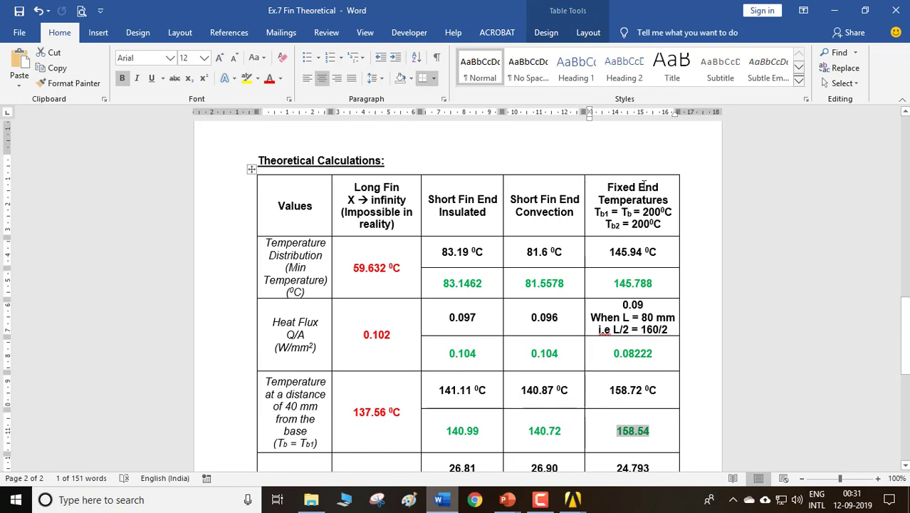
pyautogui.scroll(-4, 644, 186)
pyautogui.scroll(2, 673, 133)
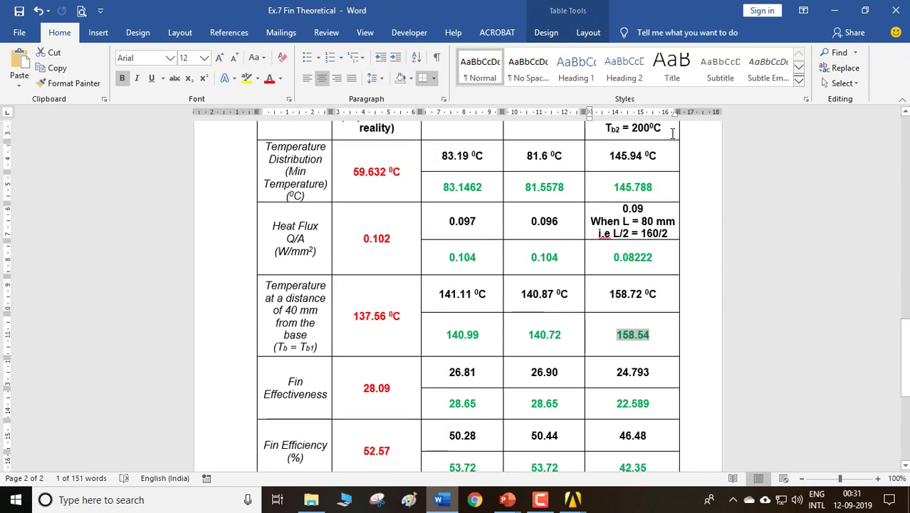
pyautogui.scroll(-2, 691, 411)
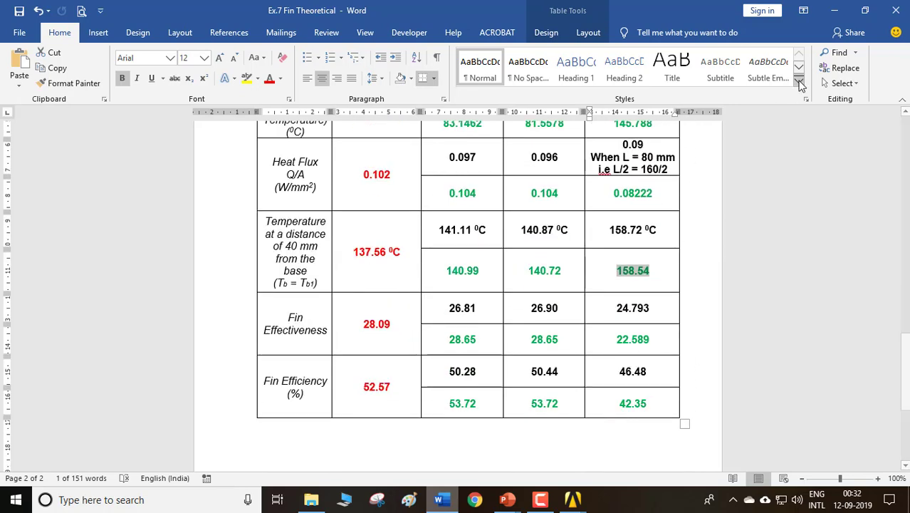
# Step: Return to ANSYS, close the path listing, and plot TEMP against distance along the path on a graph
pyautogui.click(834, 9)
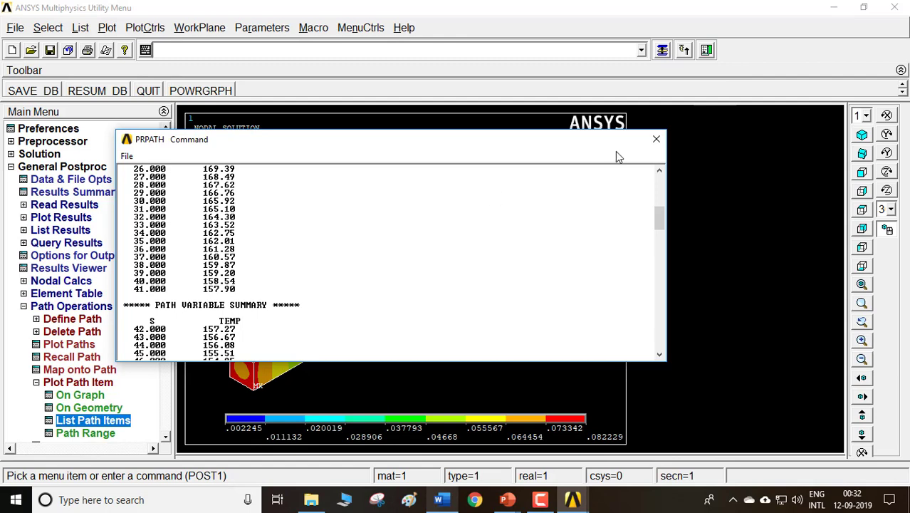
pyautogui.click(656, 138)
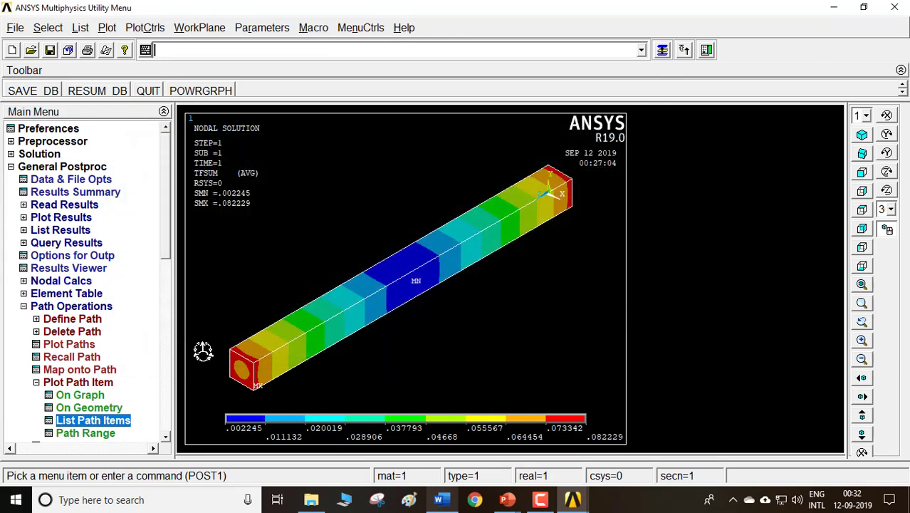
pyautogui.click(80, 395)
pyautogui.click(372, 305)
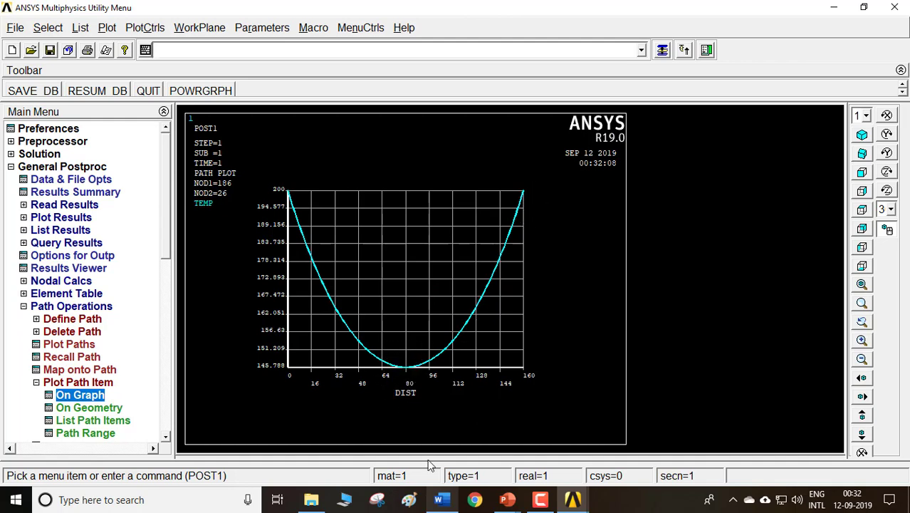
# Step: Compare the ANSYS temperature graph with the both-ends-at-base-temperature fin sketch on slide 15 of the Ex 8 Fin presentation
pyautogui.click(507, 500)
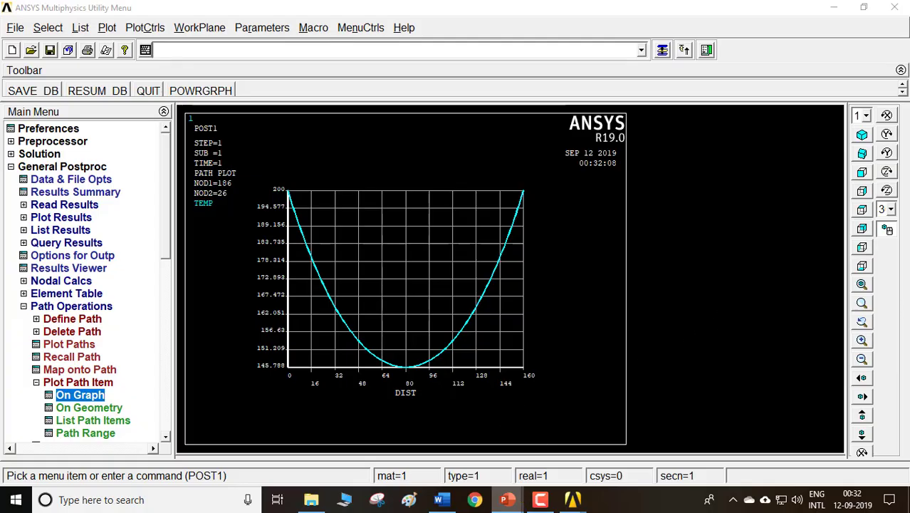
pyautogui.click(509, 499)
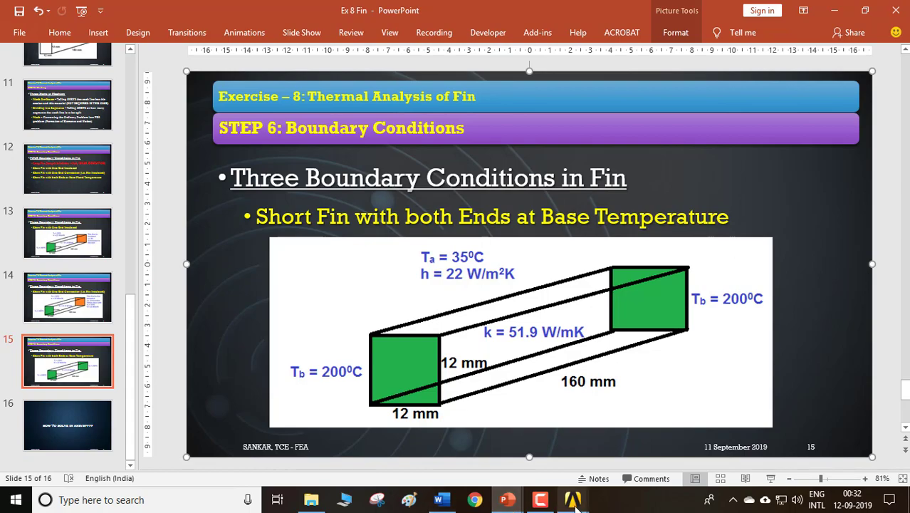
pyautogui.moveTo(578, 503)
pyautogui.click(610, 443)
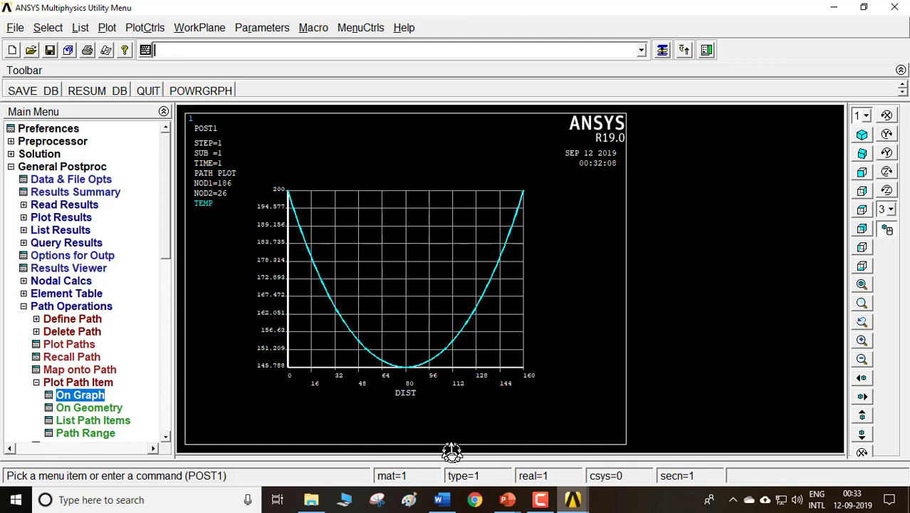
pyautogui.click(508, 499)
pyautogui.click(422, 442)
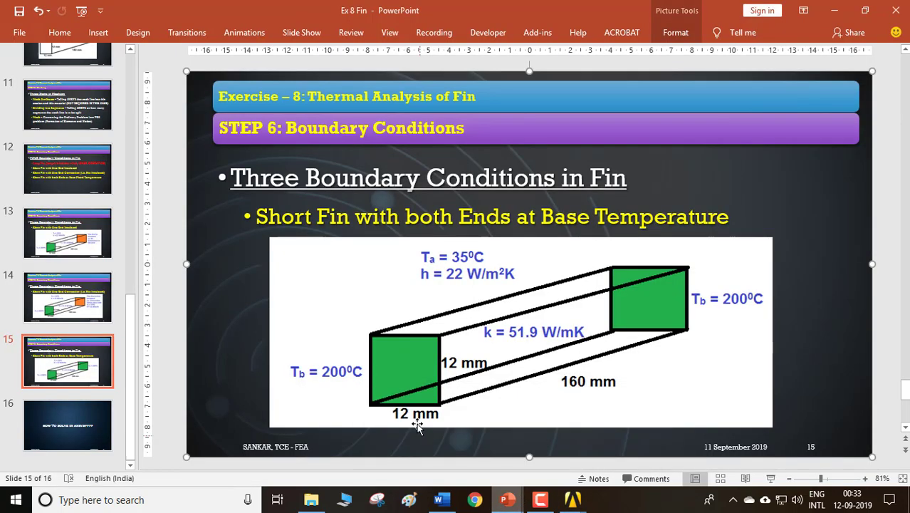
# Step: Review the four fin boundary conditions on slide 12, show slide 16, and return to the results table in Word
pyautogui.click(84, 178)
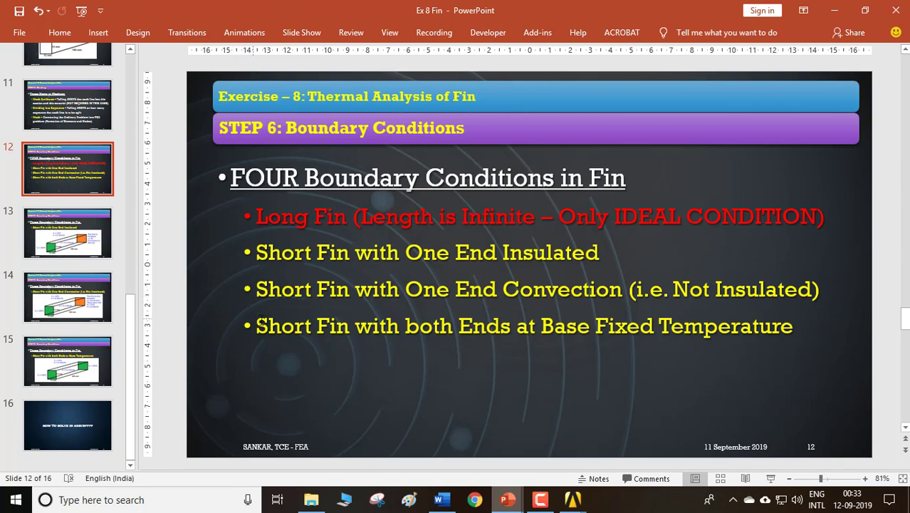
pyautogui.click(99, 419)
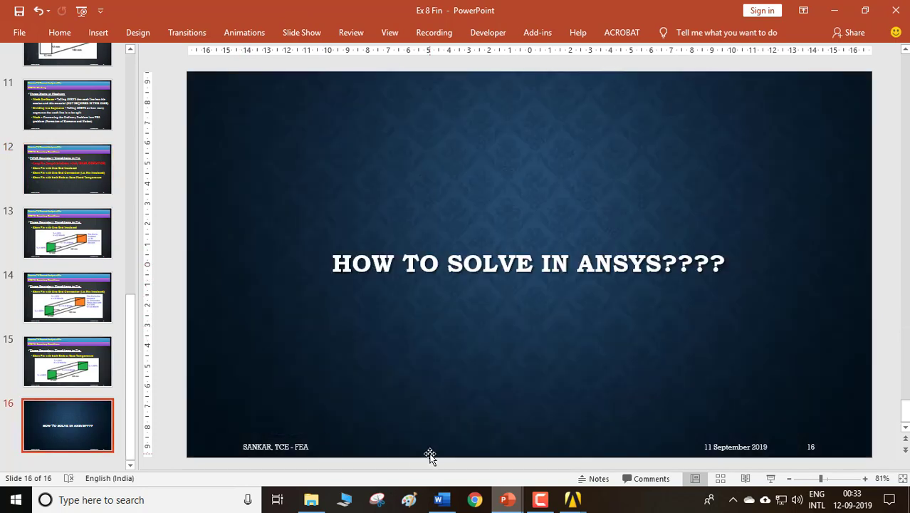
pyautogui.moveTo(450, 508)
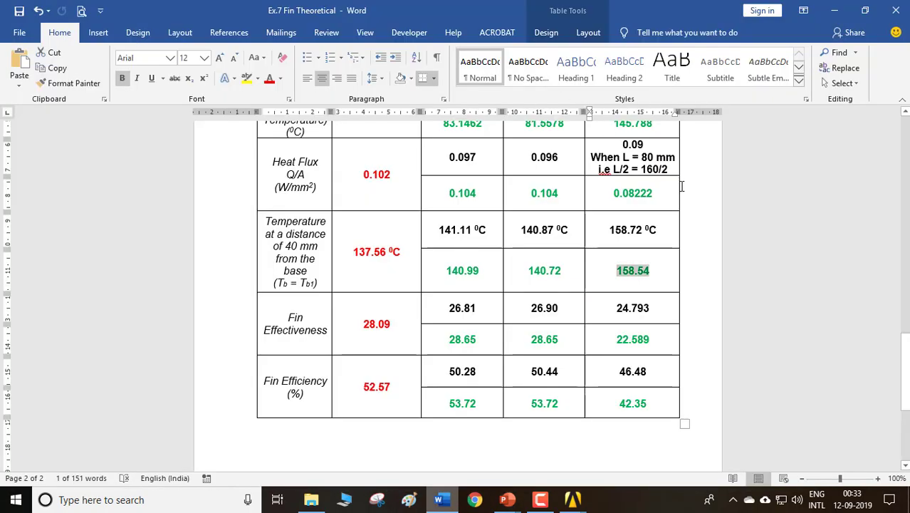
pyautogui.scroll(2, 348, 154)
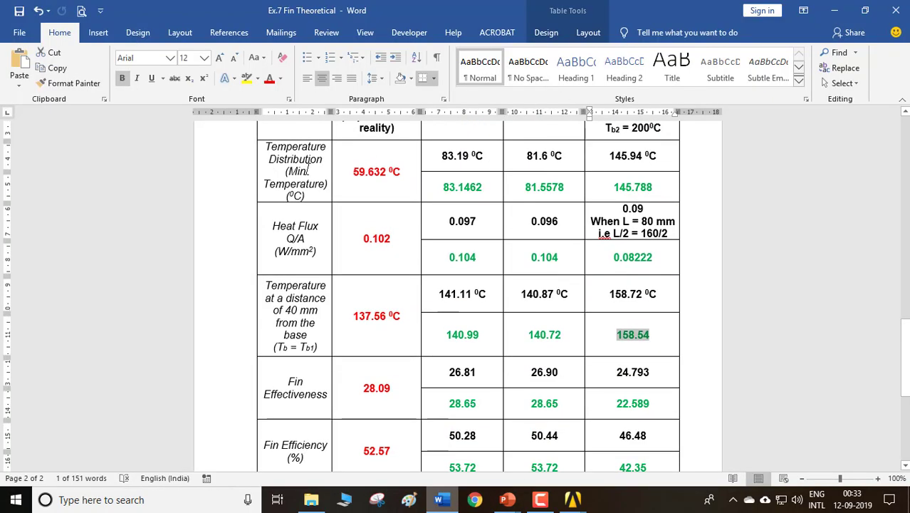